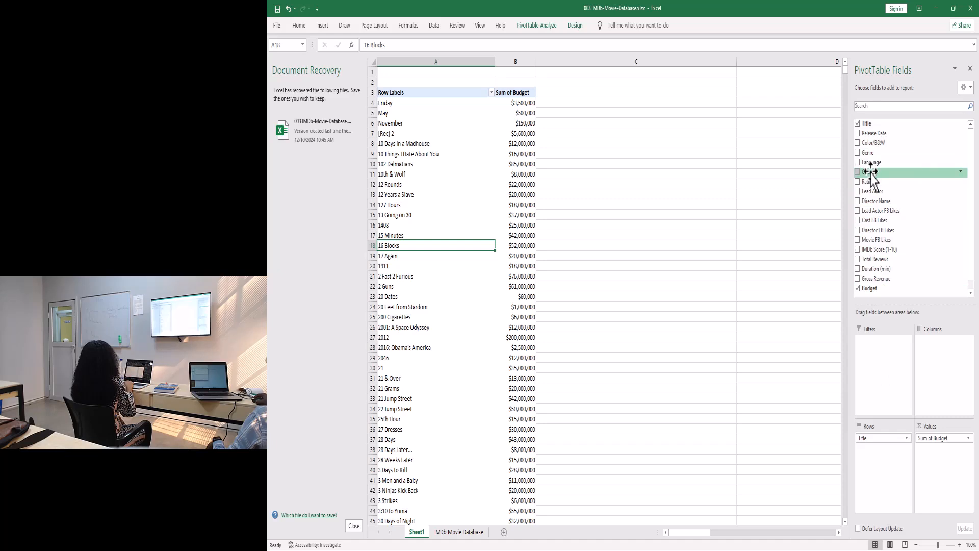
Add the Country field as a report filter on the PivotTable and filter the movie budgets to USA
drag(870, 172, 877, 352)
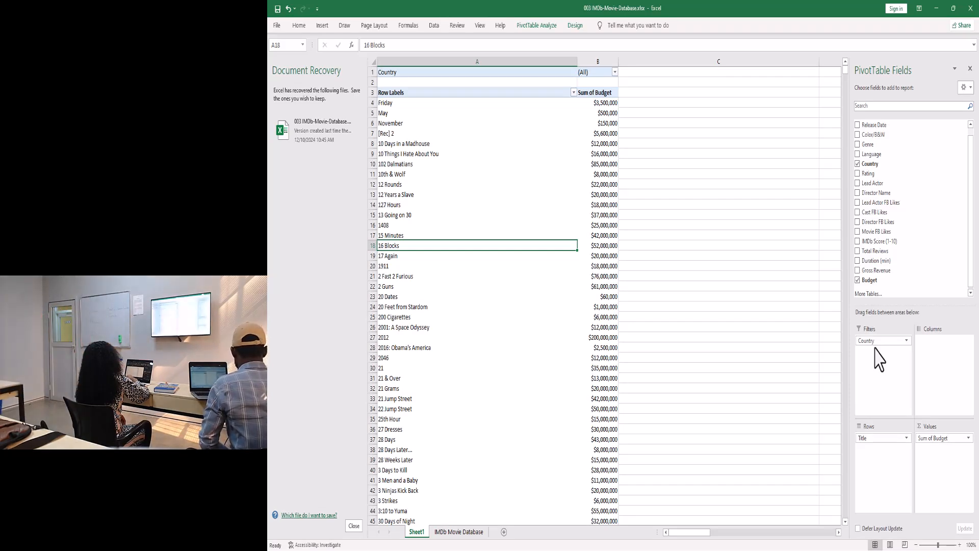
click(615, 73)
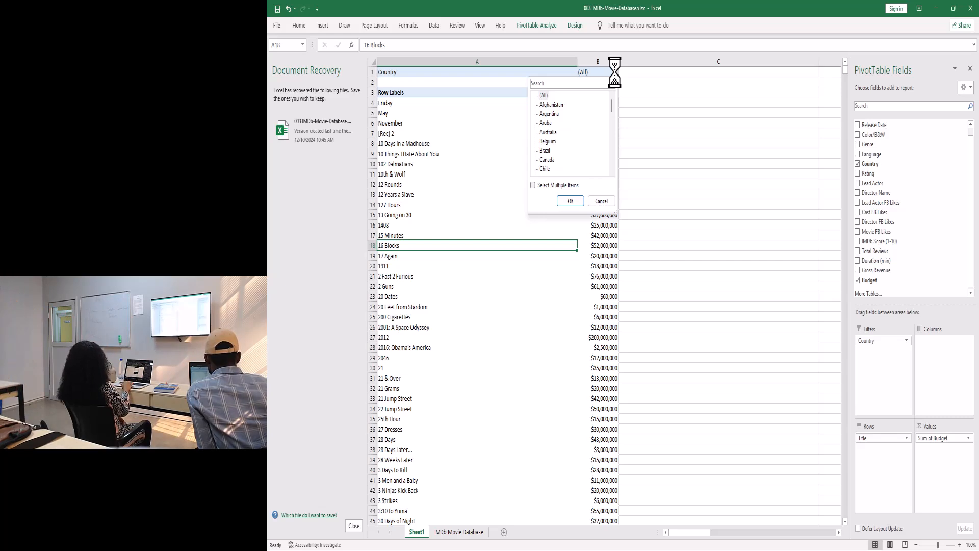
click(547, 84)
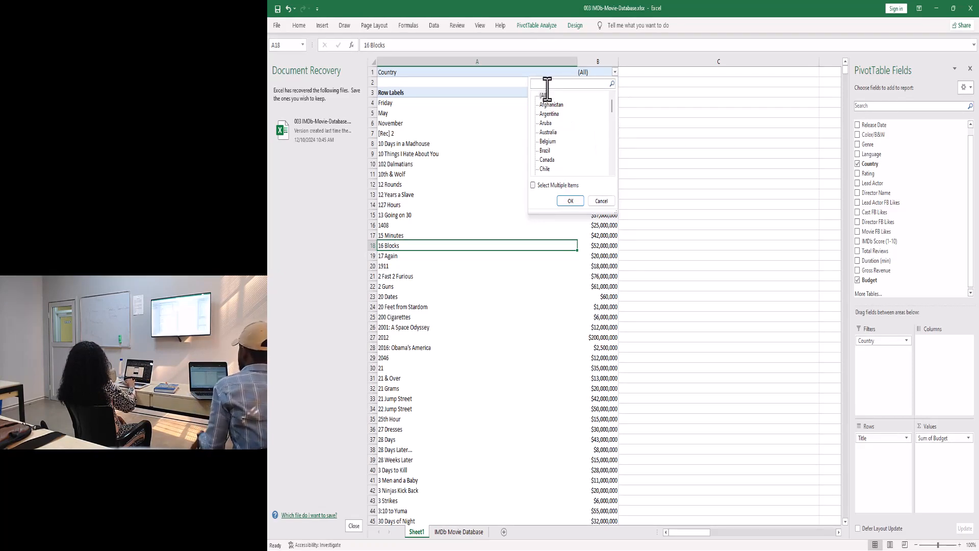
text(USA)
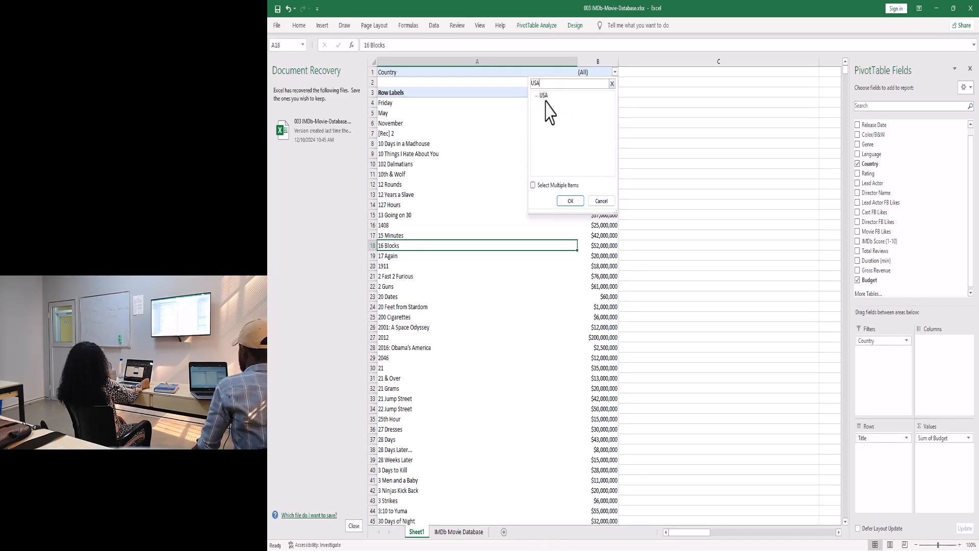
click(545, 95)
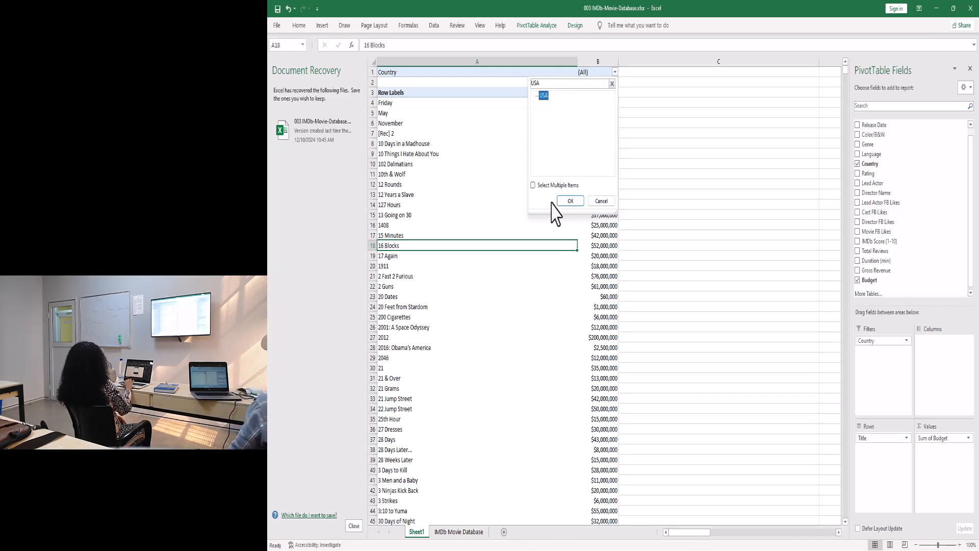
click(567, 201)
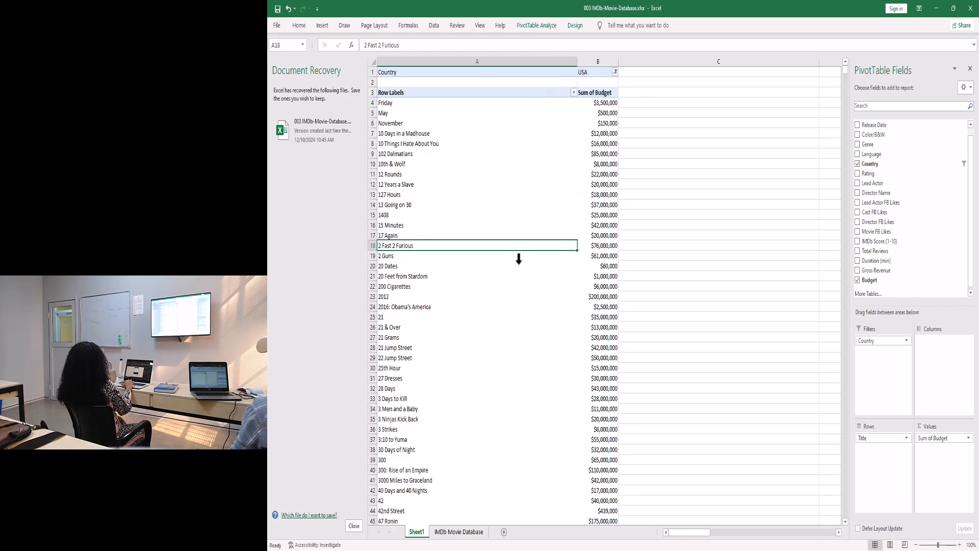
Look through the filtered list of movie titles and close the Document Recovery pane
scroll(471, 200, down, 5)
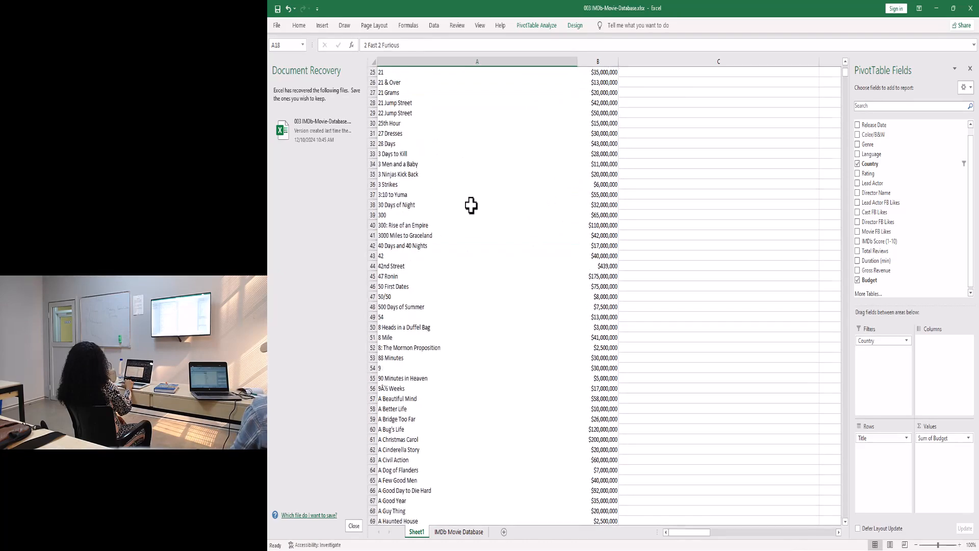
scroll(471, 205, up, 4)
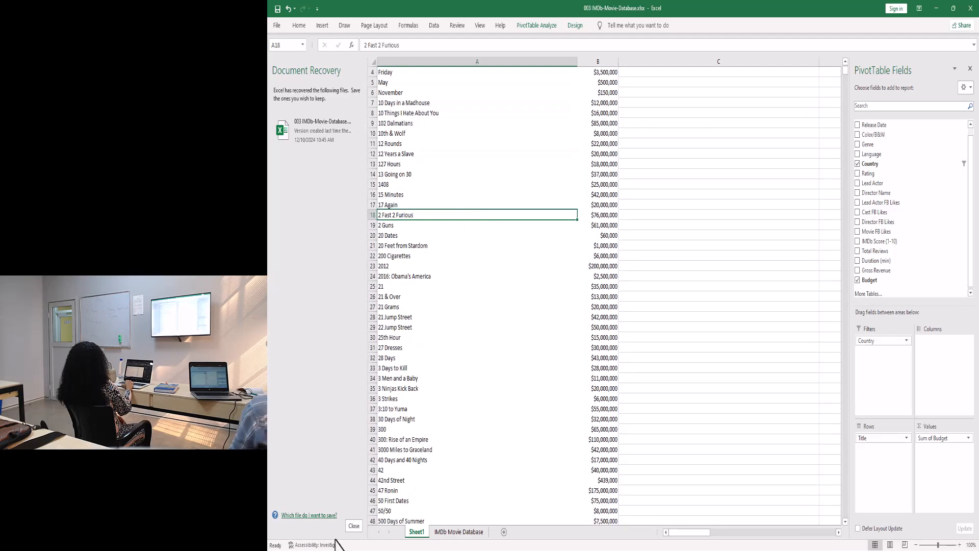
click(354, 526)
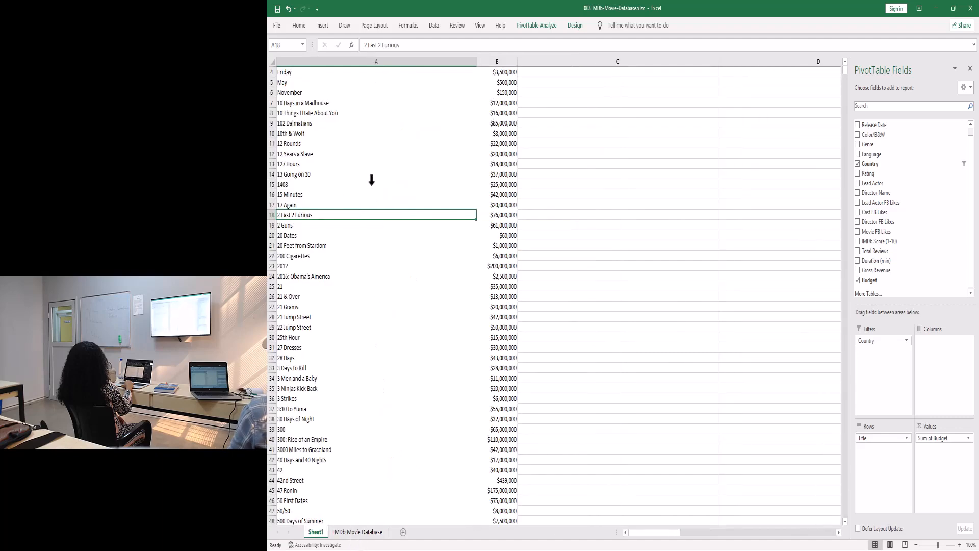
scroll(372, 179, down, 14)
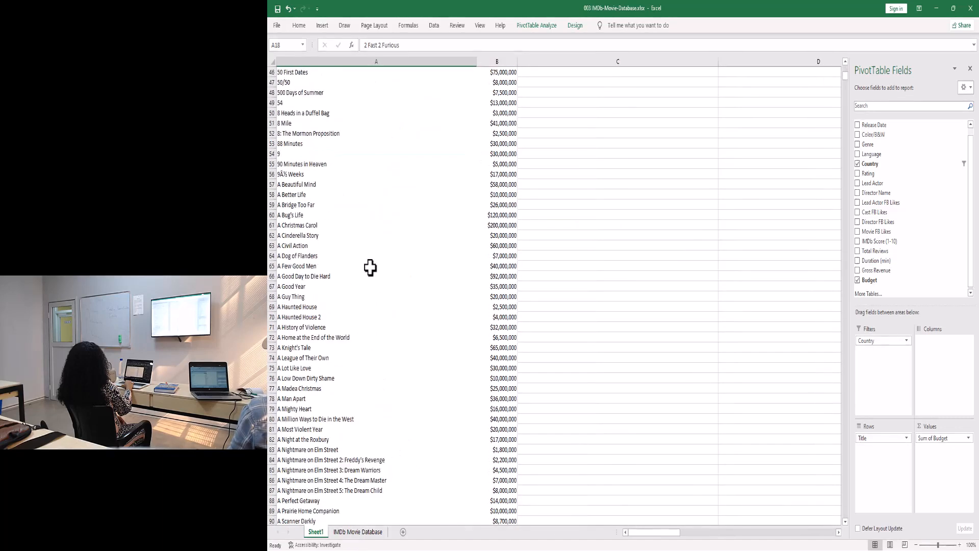
scroll(371, 268, up, 15)
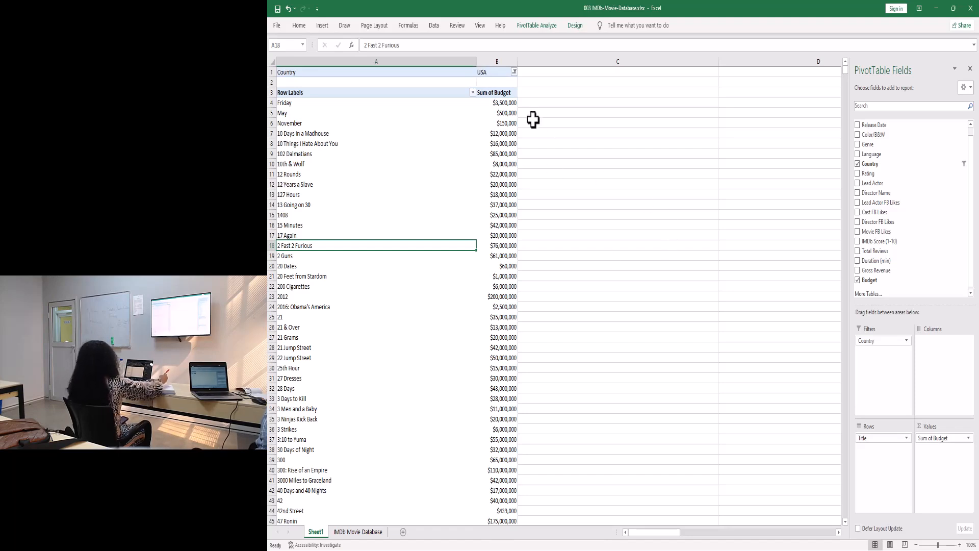
Allow multiple items to be selected in the PivotTable's Country filter
click(514, 72)
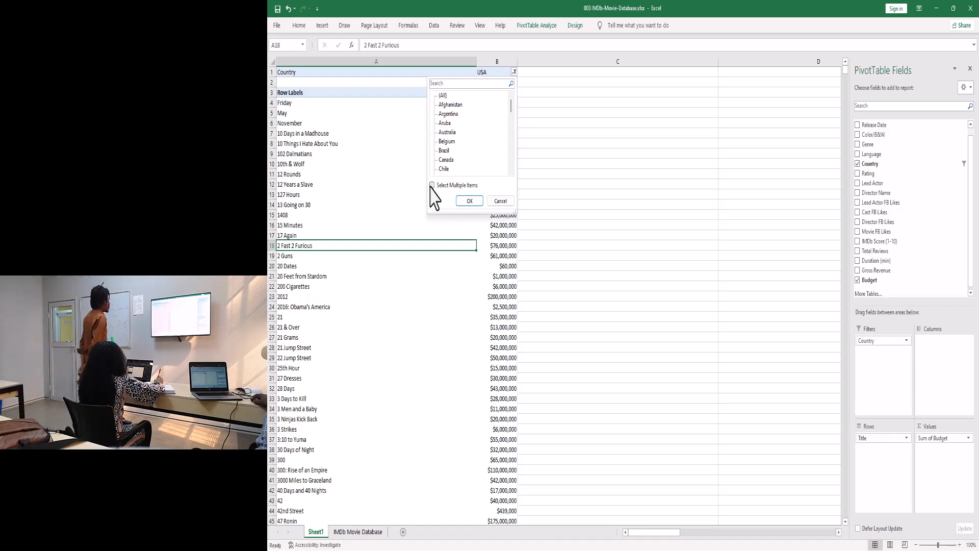
key(Escape)
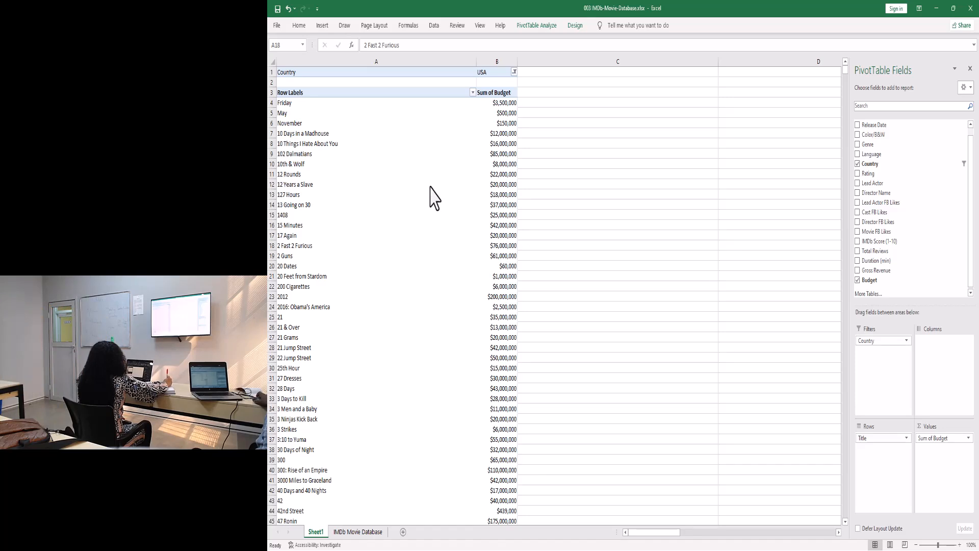
click(515, 71)
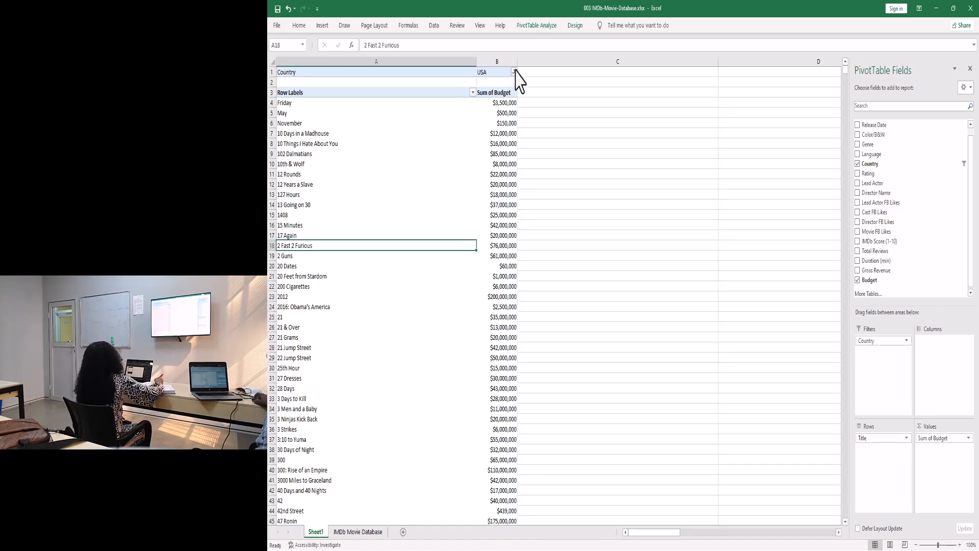
click(515, 71)
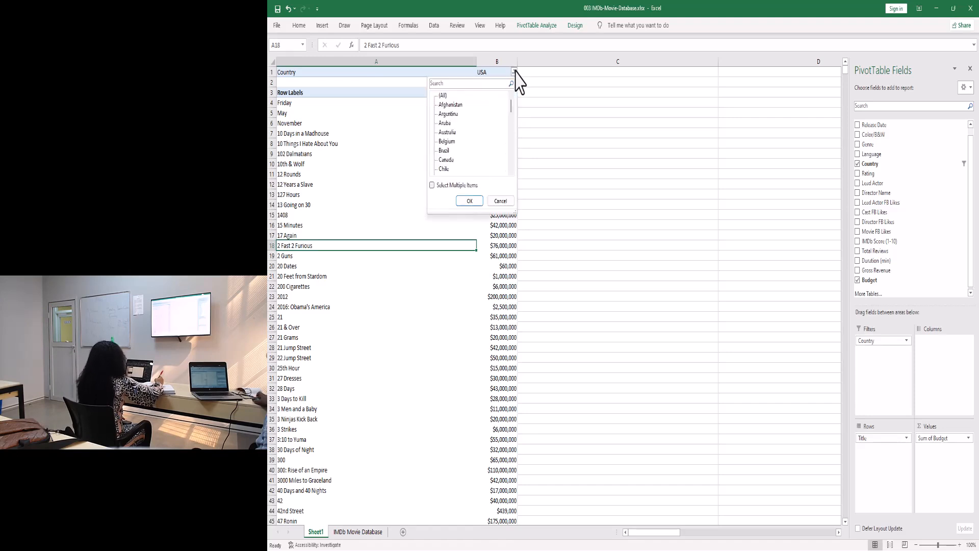
click(432, 186)
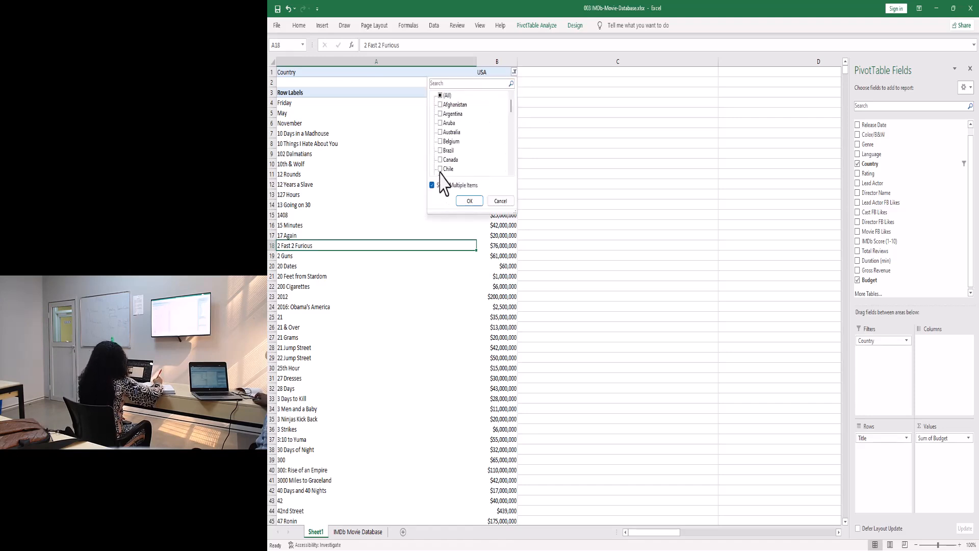
Try to find Iran in the Country filter list, clear the search and deselect all countries
click(452, 87)
text(ir)
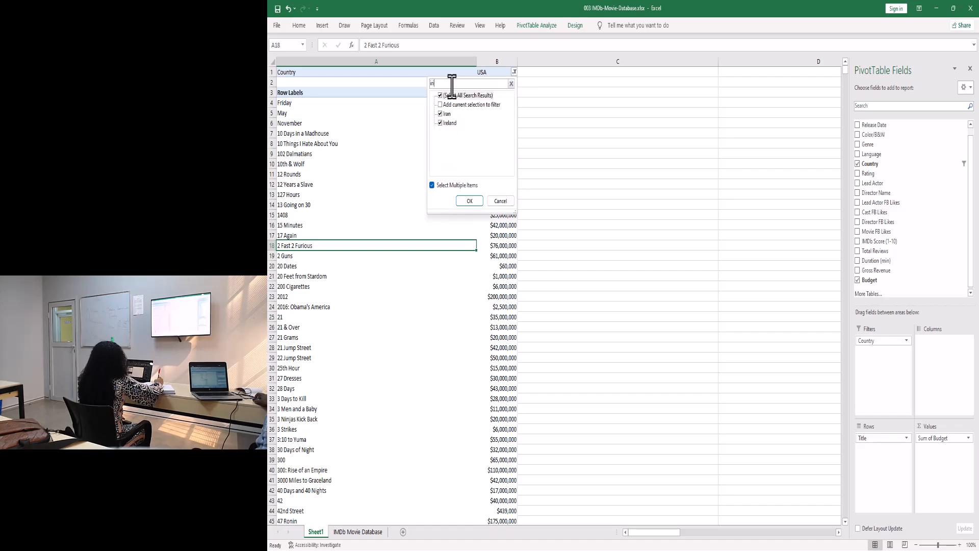
text(ias)
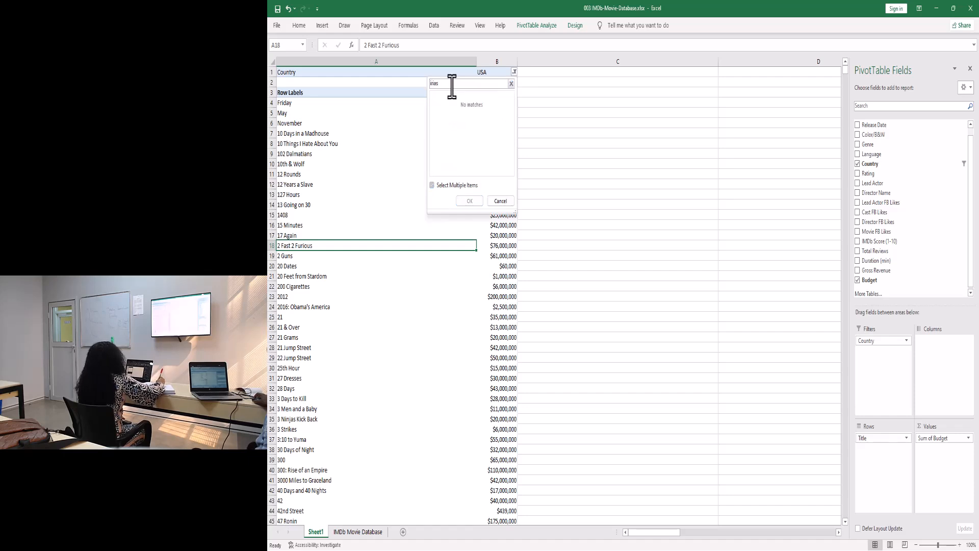
key(BackSpace)
key(BackSpace)
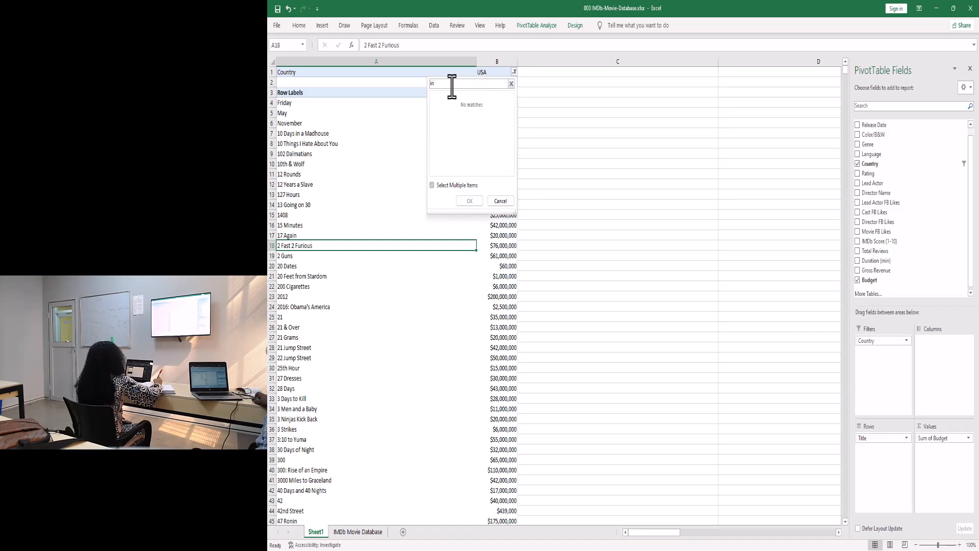
key(BackSpace)
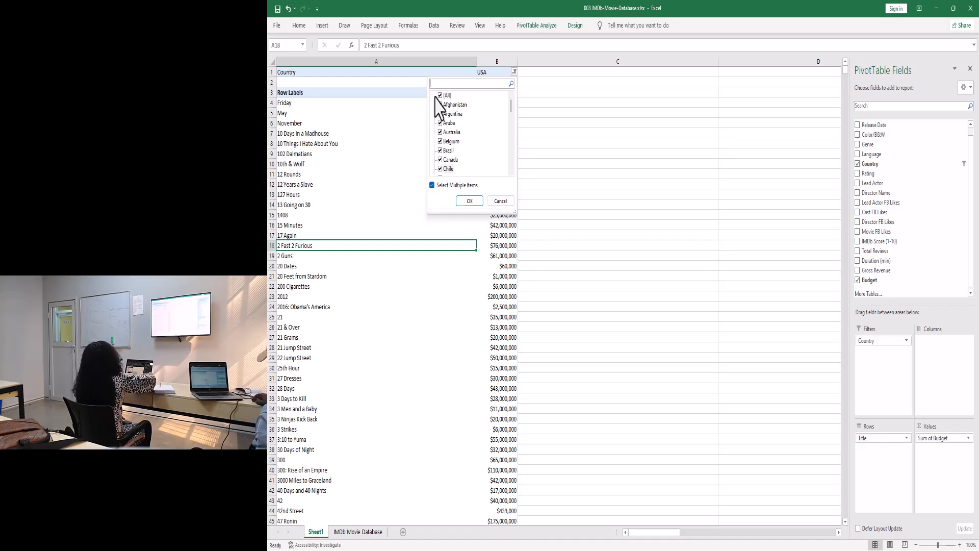
click(441, 95)
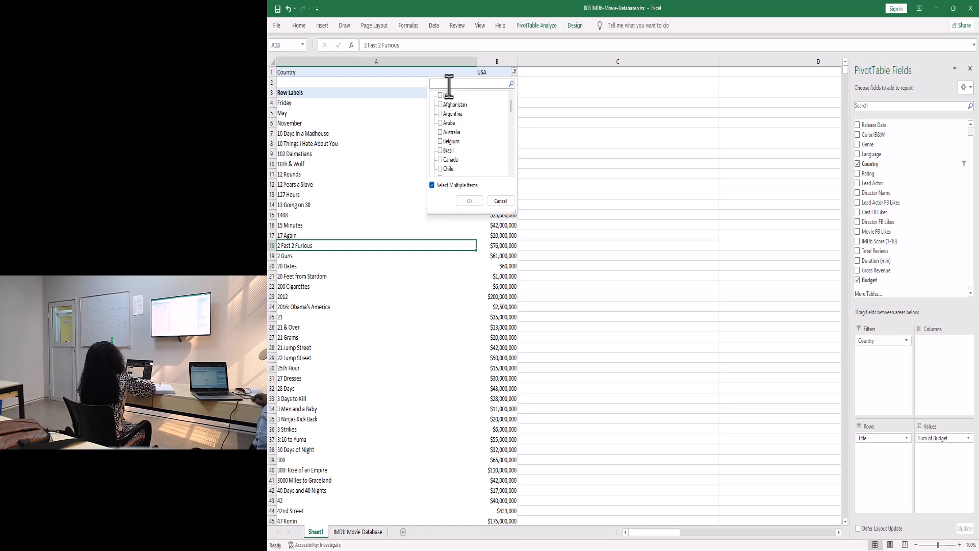
Search the Country filter for "chi" and untick China, replace the search with "iran" and apply the filter
click(449, 85)
text(chi)
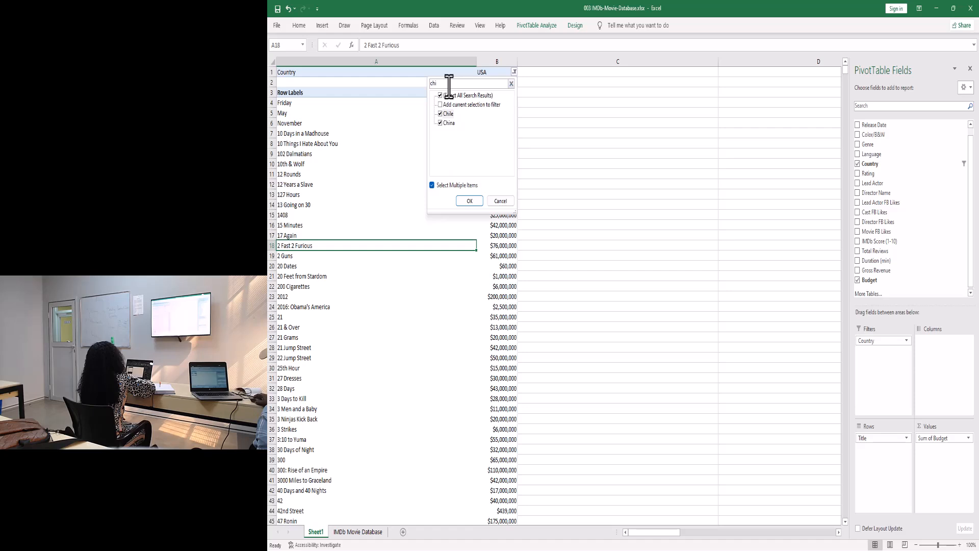
click(440, 124)
click(440, 84)
key(BackSpace)
key(BackSpace)
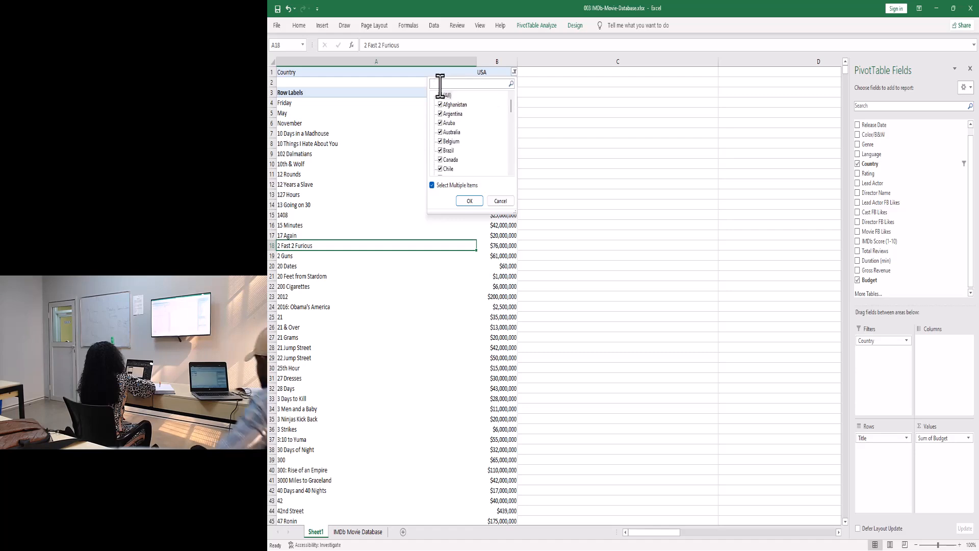
text(ran)
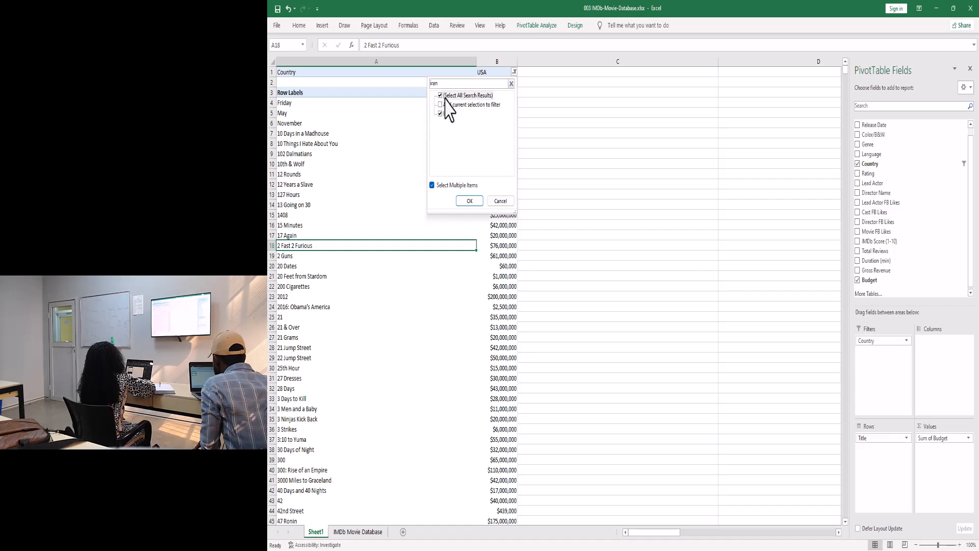
click(468, 201)
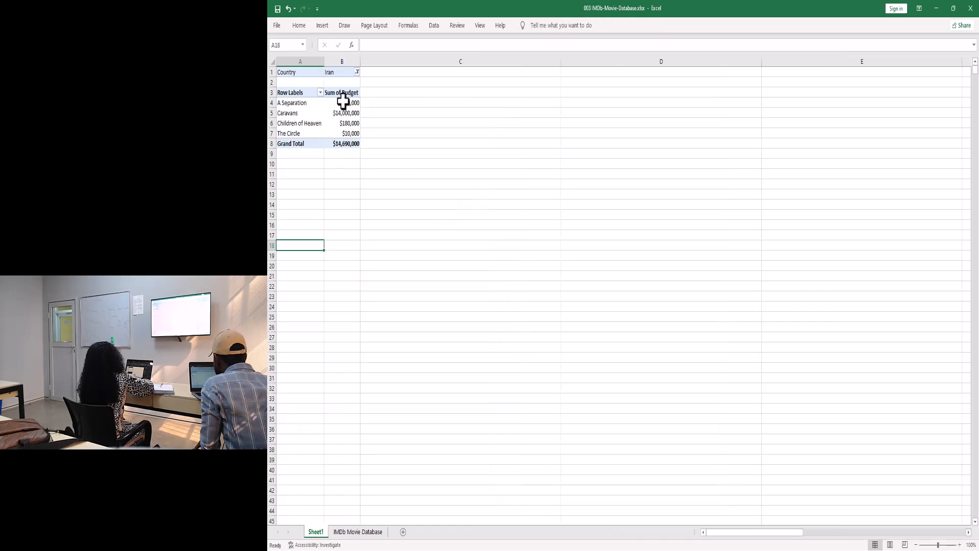
Set the Country filter to include both Chile and Iran
click(357, 73)
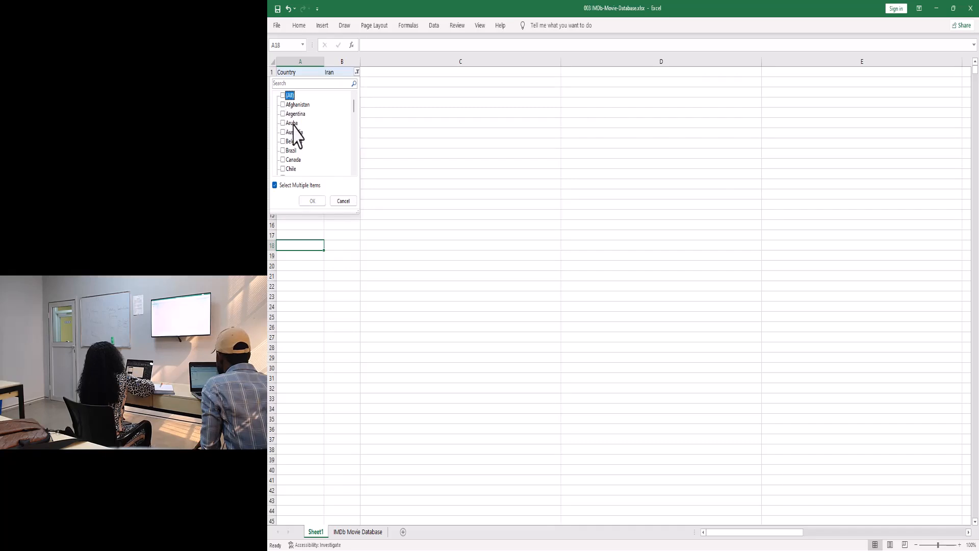
click(294, 169)
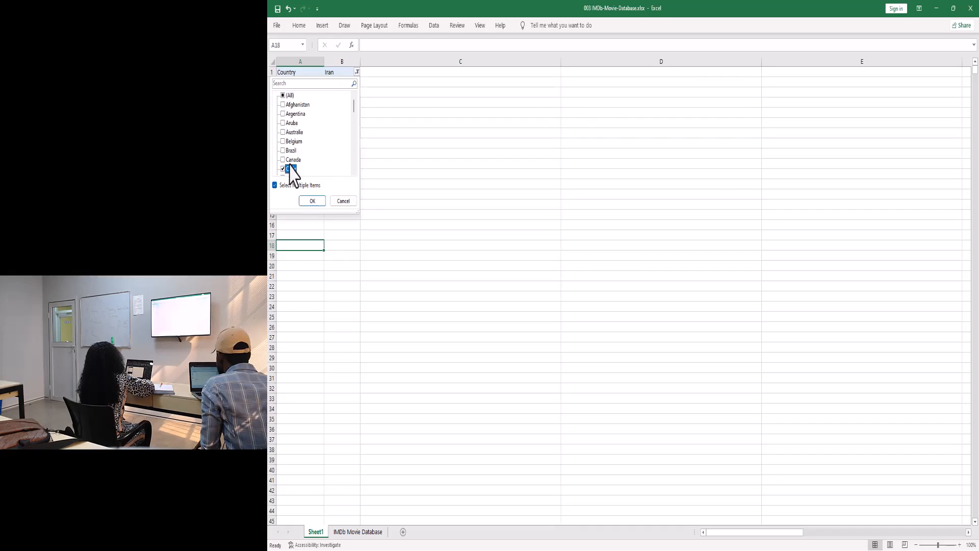
scroll(291, 168, down, 6)
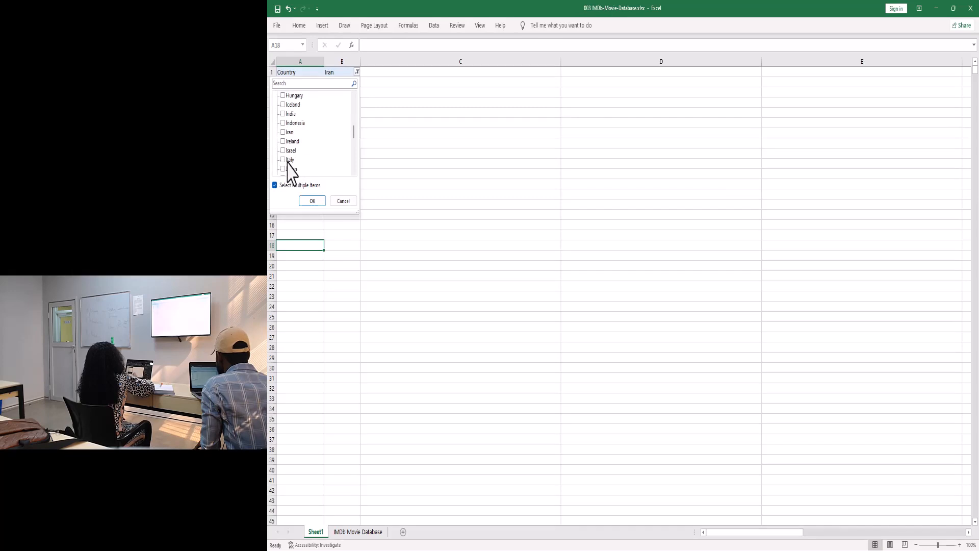
click(289, 133)
click(312, 201)
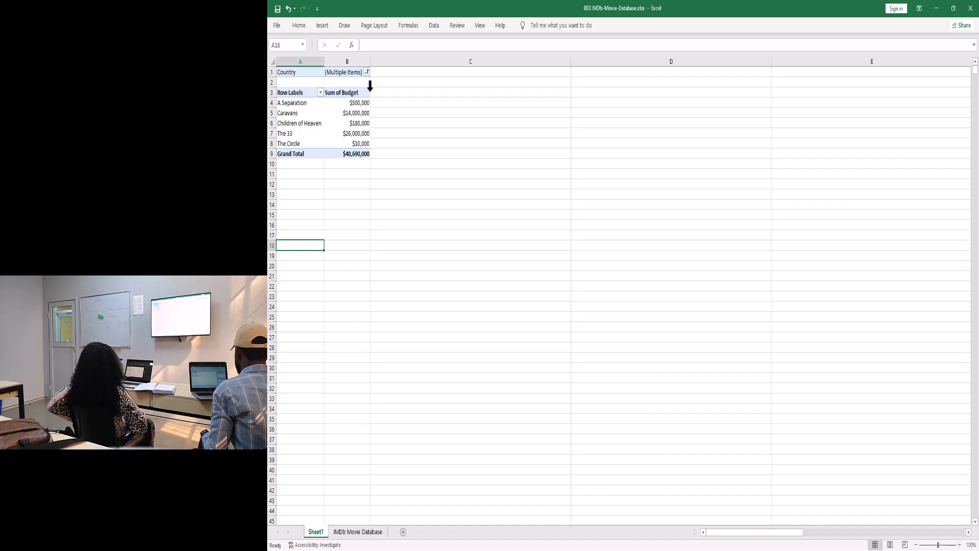
Move the Country field from the PivotTable's Filters area to Rows, below Title
click(309, 113)
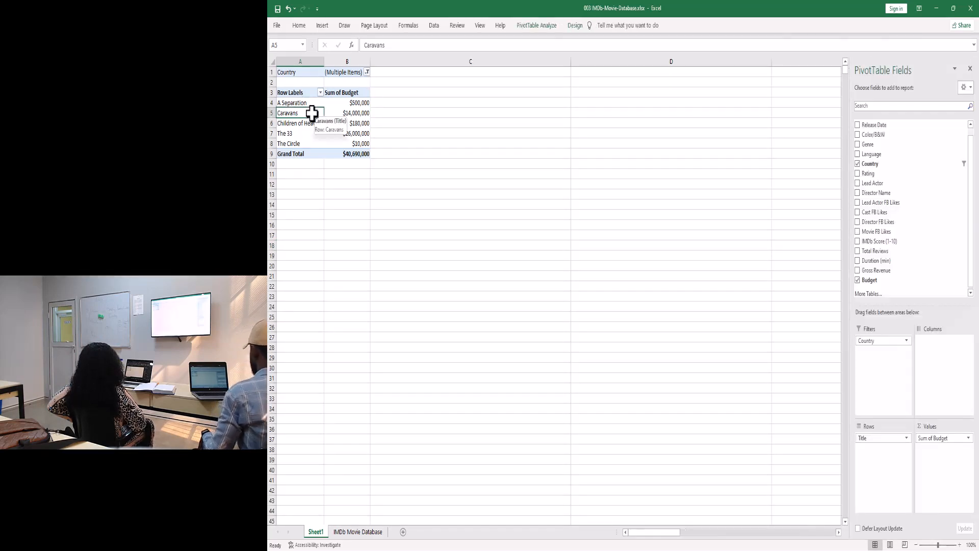
click(872, 341)
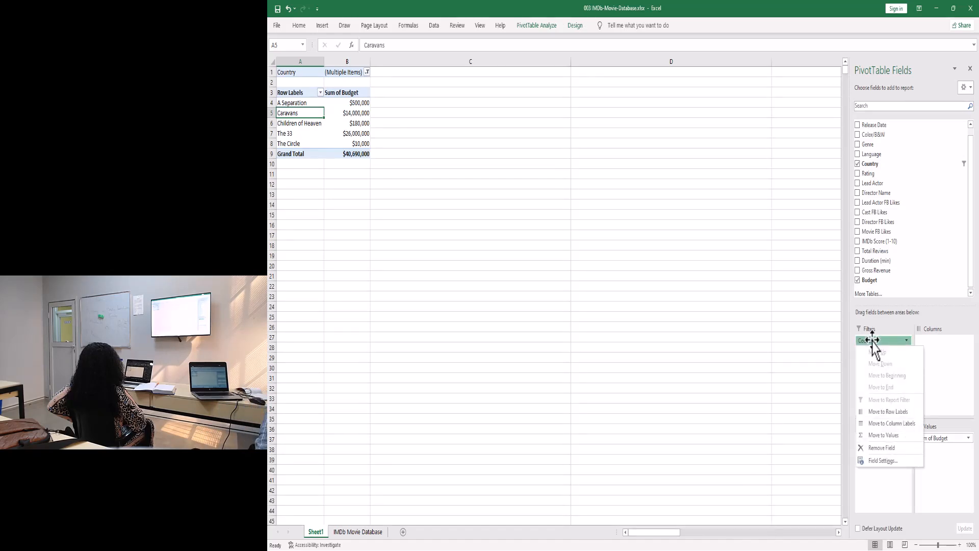
click(872, 340)
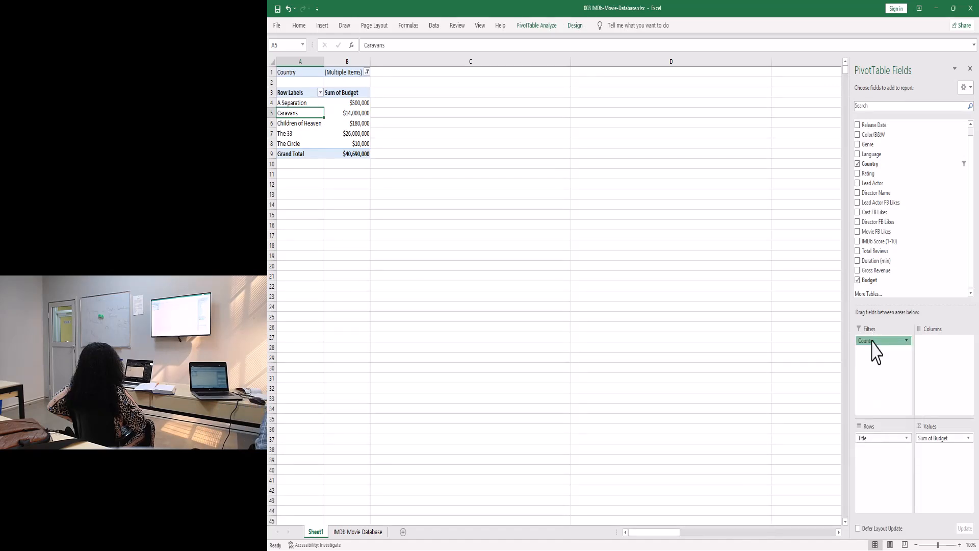
drag(873, 341, 882, 459)
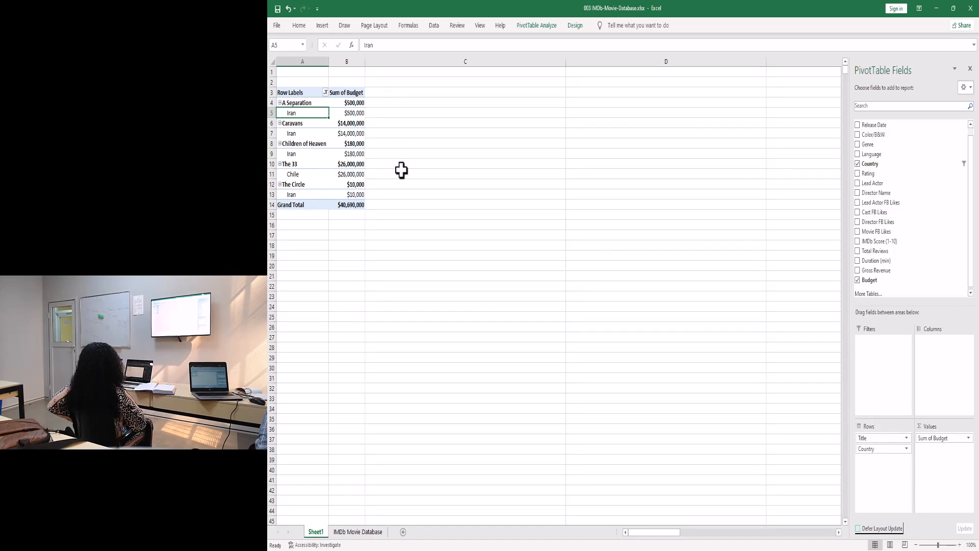
Move the Country field back to the Filters area and from there into Columns
drag(869, 452, 873, 400)
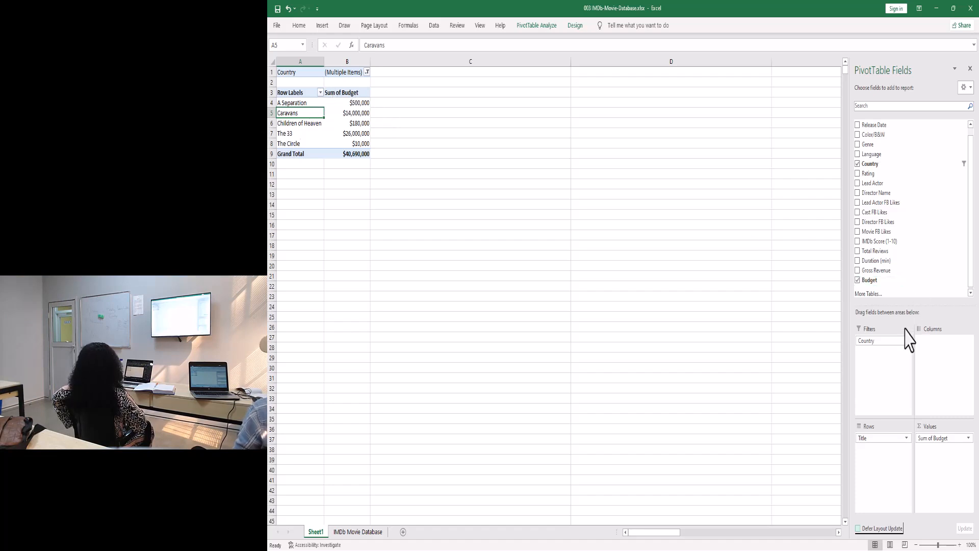
drag(882, 345, 936, 338)
click(351, 112)
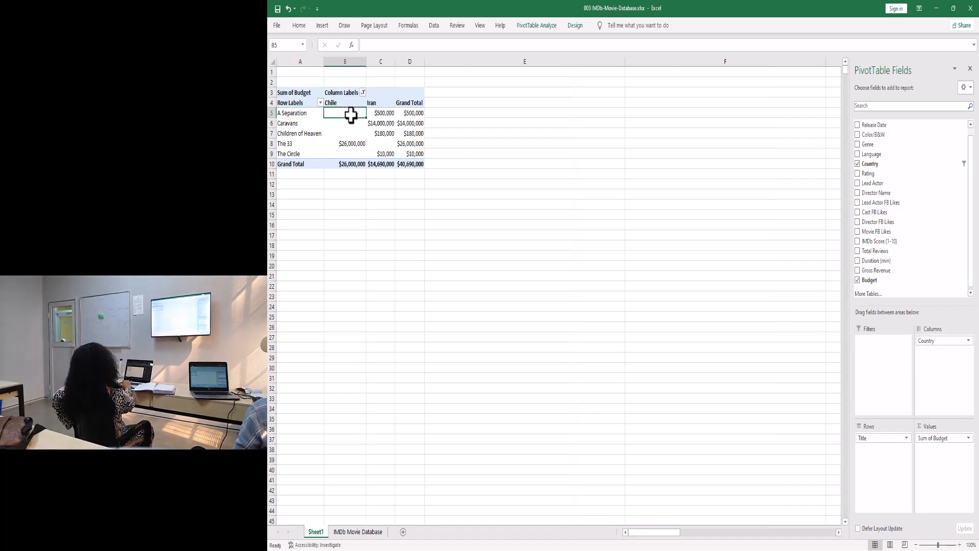
Examine the empty budget cells in the Chile and Iran columns for each movie title
click(350, 124)
click(350, 143)
click(357, 153)
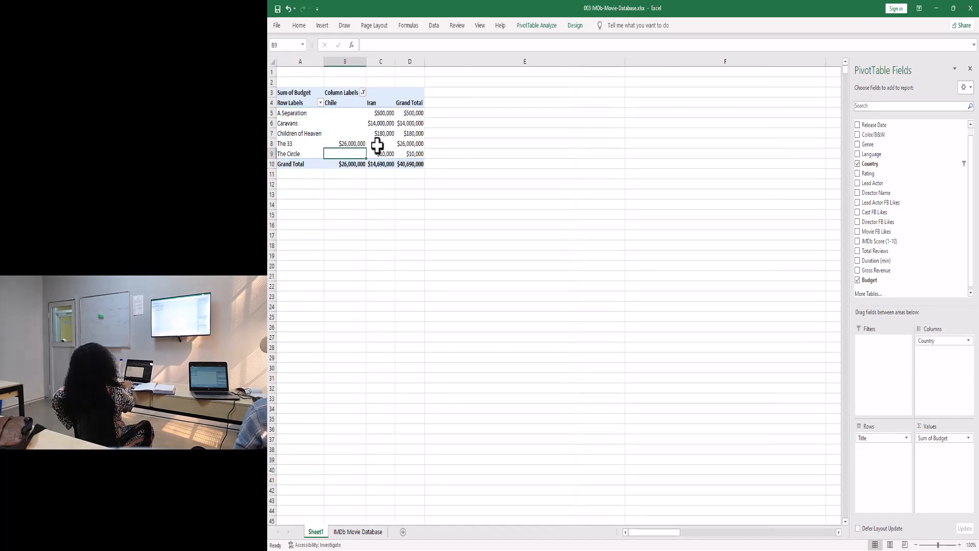
click(378, 145)
click(351, 133)
click(352, 123)
click(352, 113)
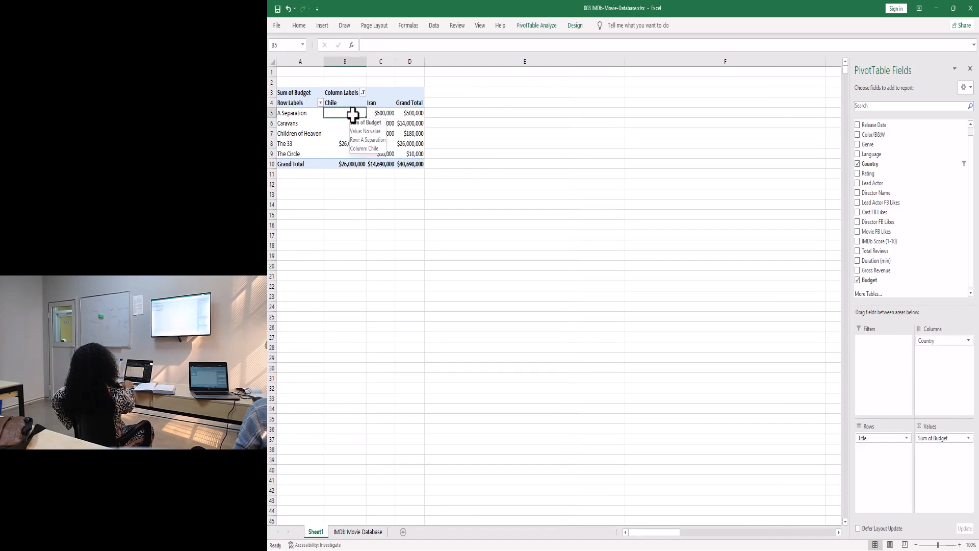
click(313, 124)
Set the PivotTable options to show NA for empty cells, and undo that change
click(331, 120)
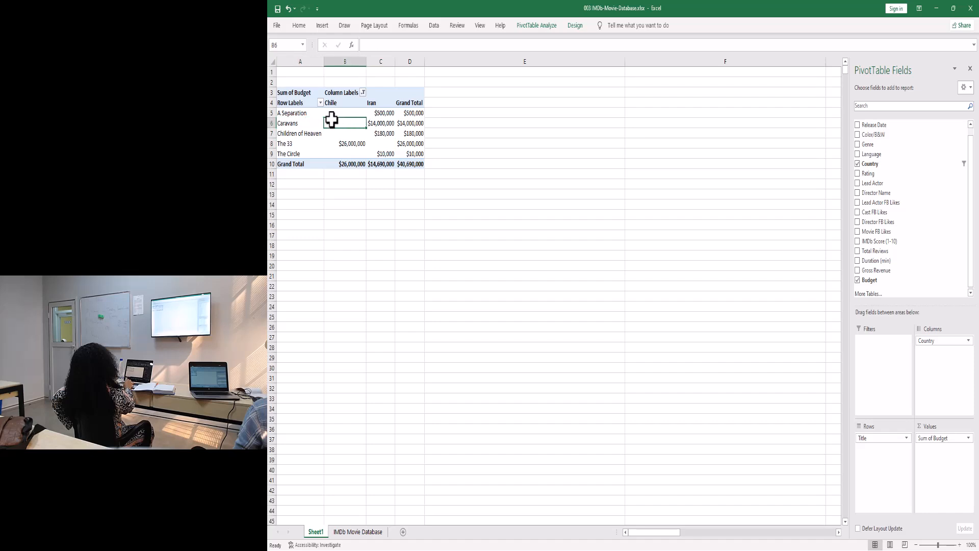
right_click(331, 121)
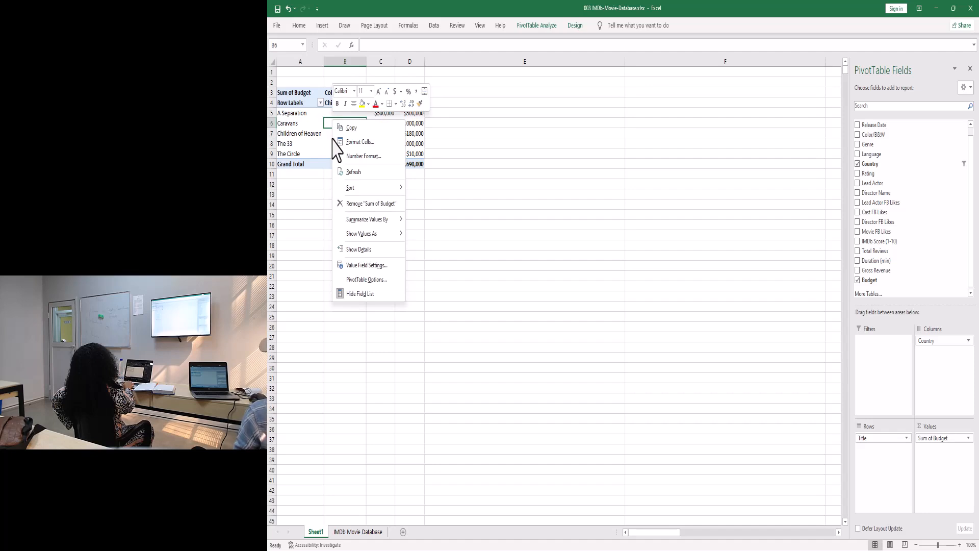
click(372, 280)
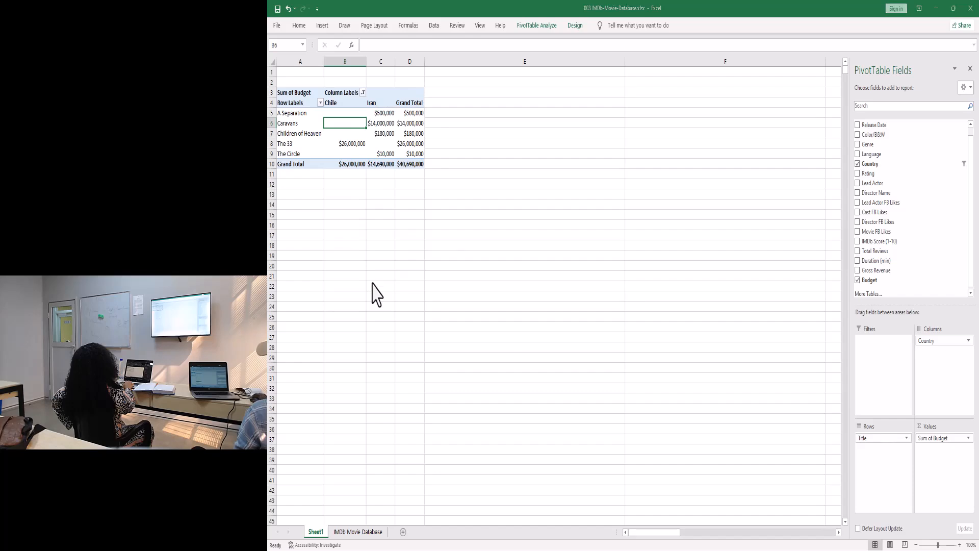
drag(360, 164, 510, 169)
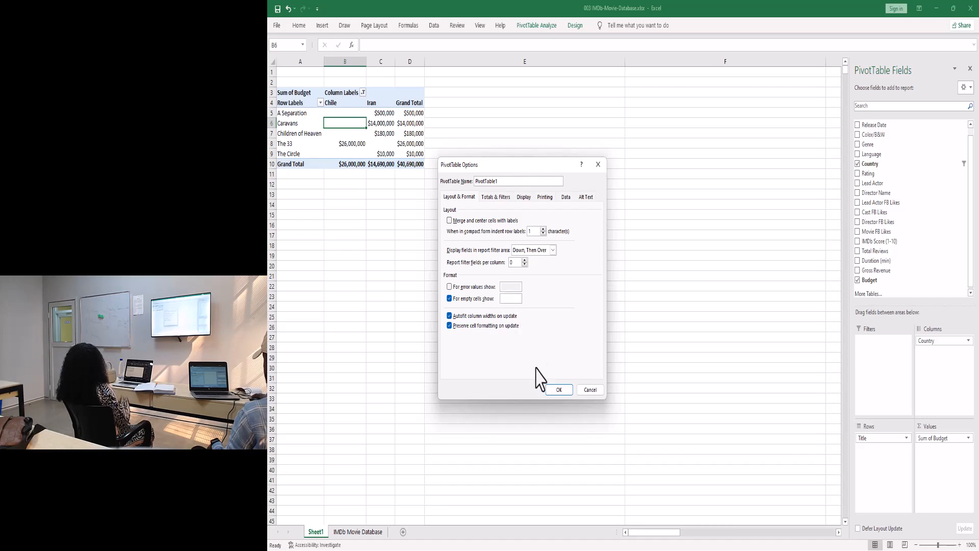
text(NA)
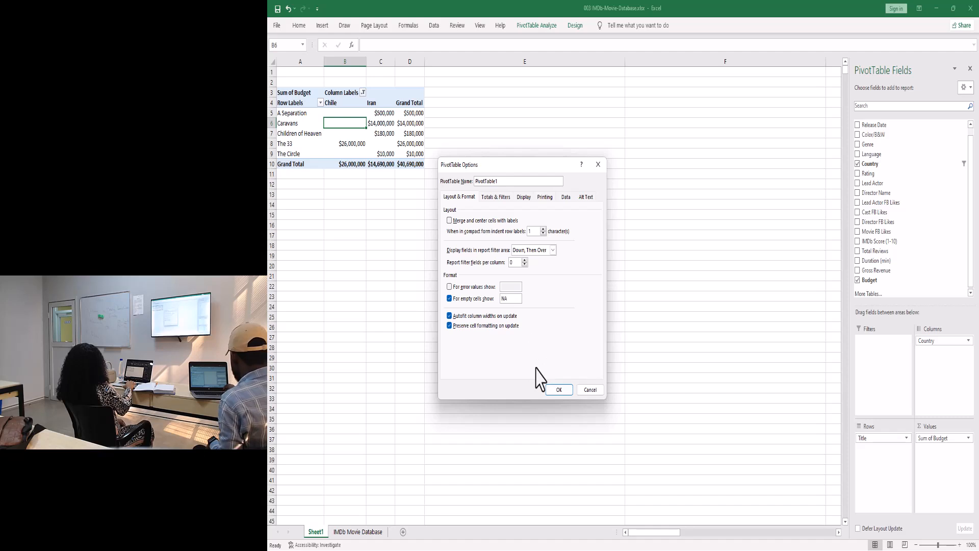
click(561, 391)
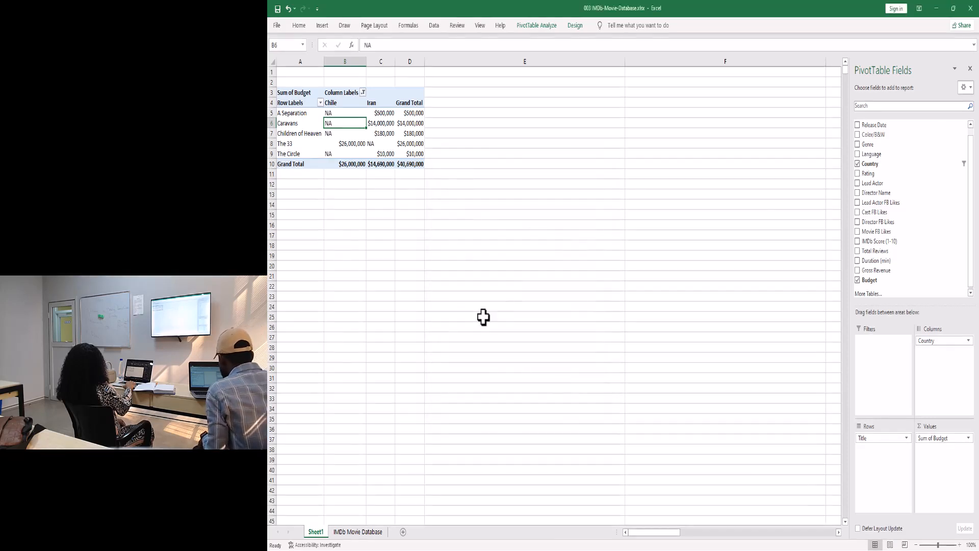
click(327, 145)
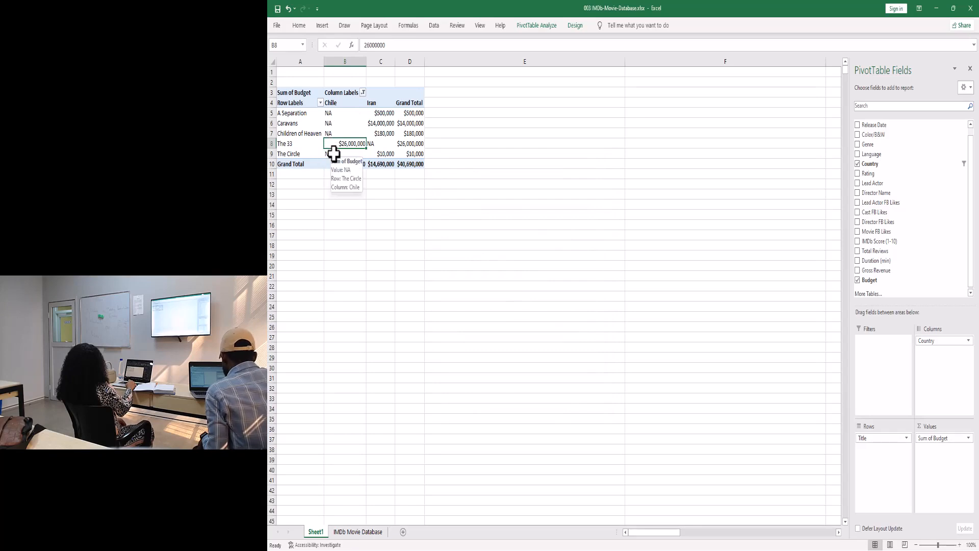
key(ctrl+z)
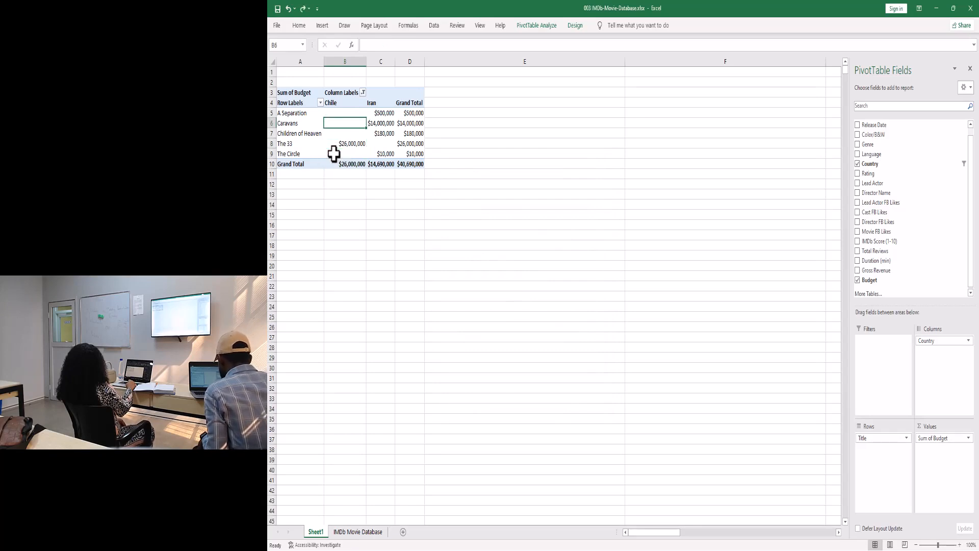
Set the PivotTable options to show 0 for empty cells
right_click(341, 124)
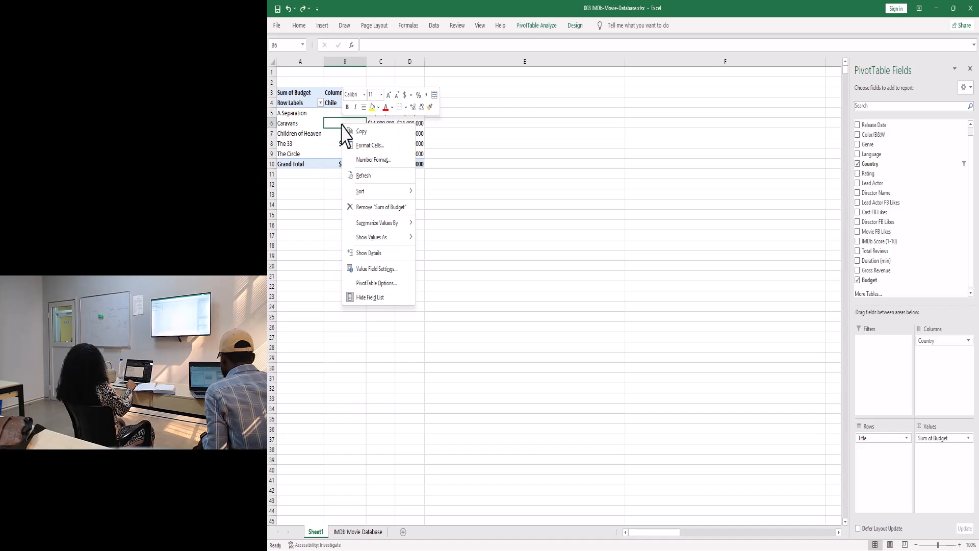
click(392, 284)
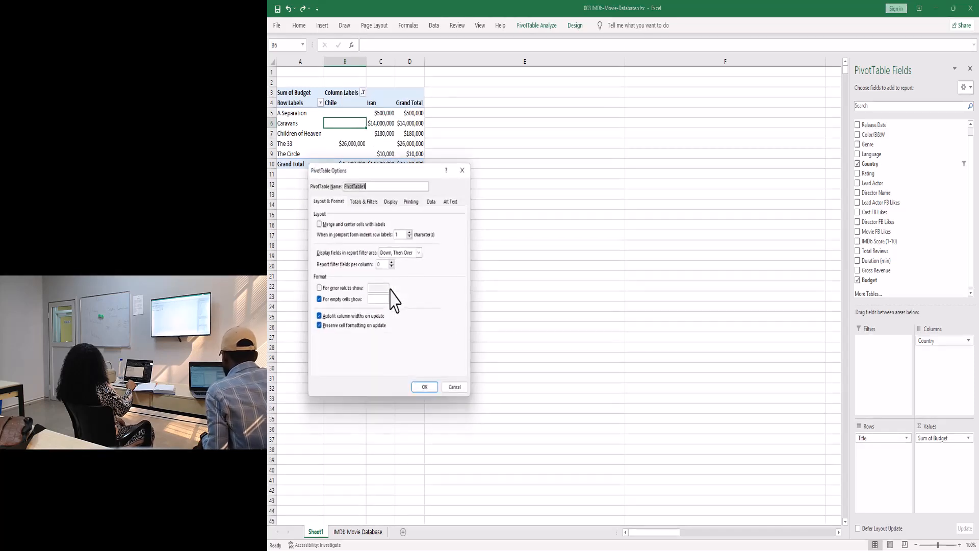
click(373, 301)
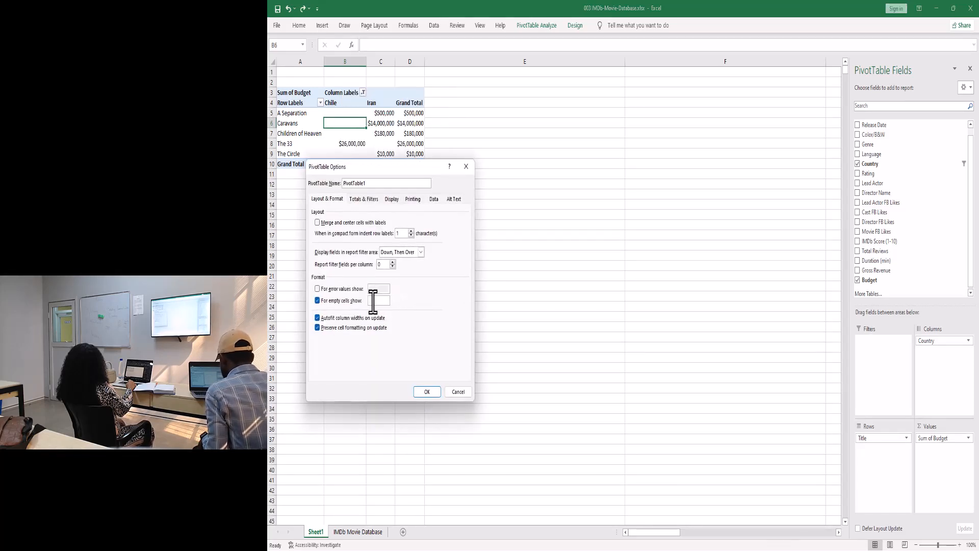
text(0)
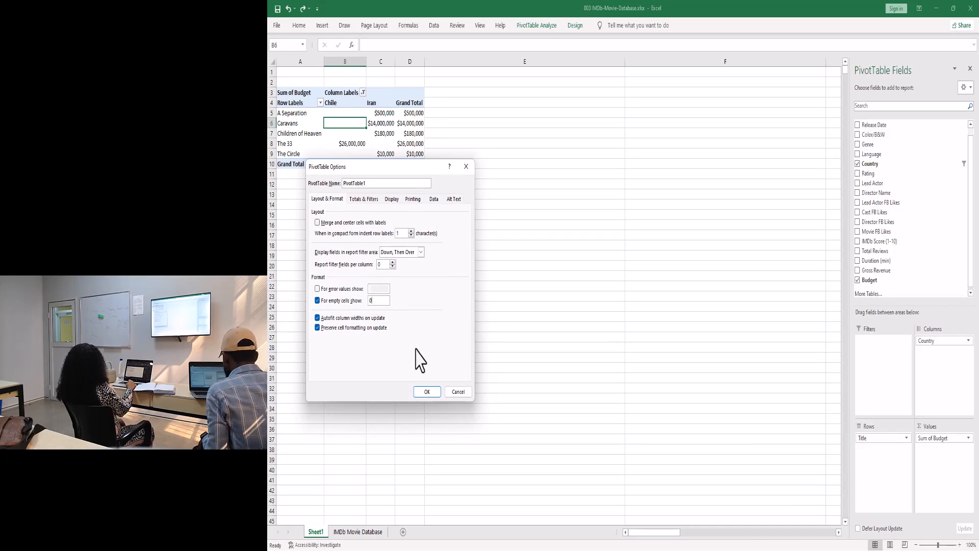
click(427, 392)
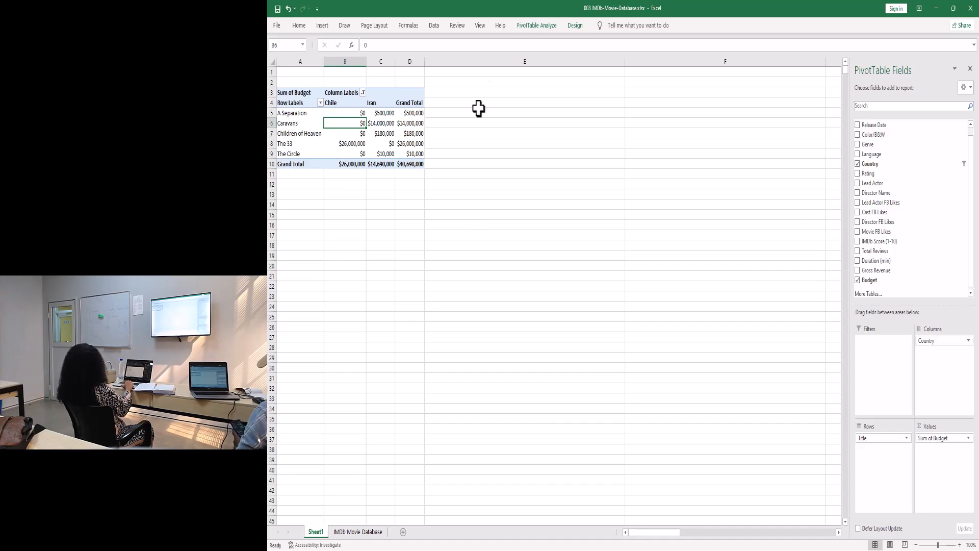
Move the Country field from the PivotTable's Columns area to Filters
drag(937, 347, 886, 368)
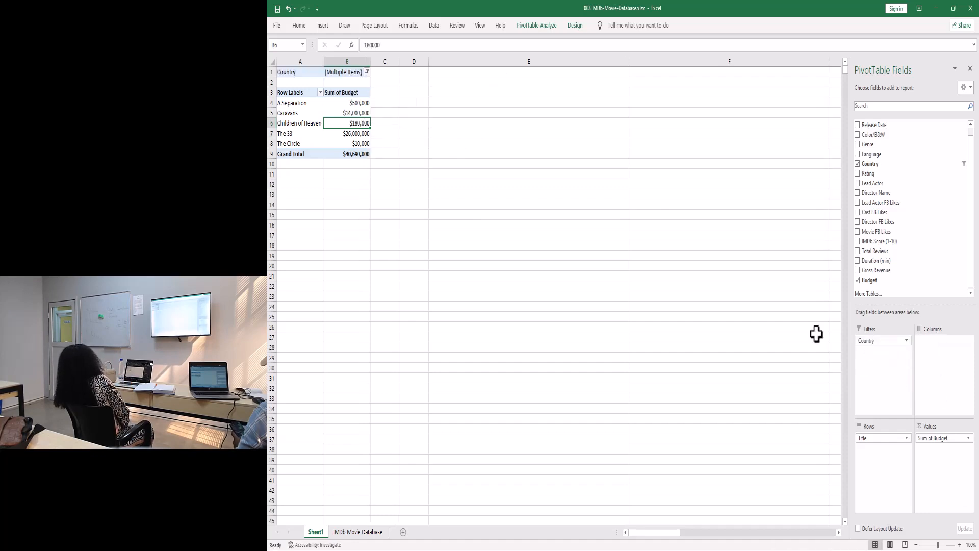
click(367, 73)
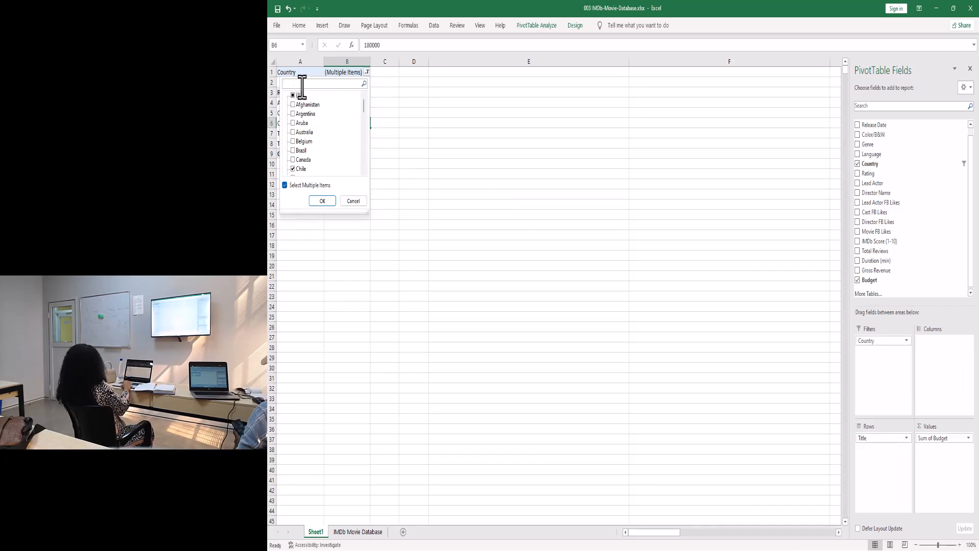
text(usa)
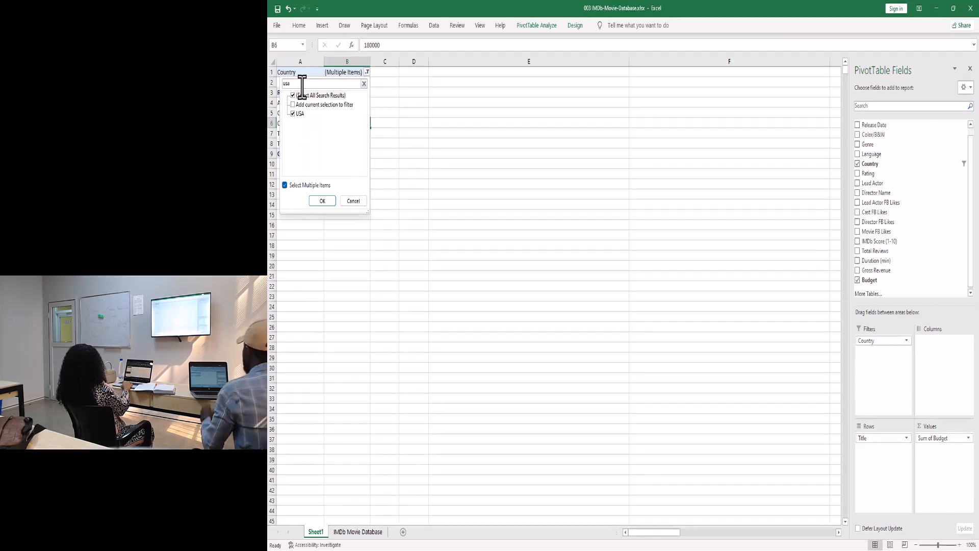
click(299, 115)
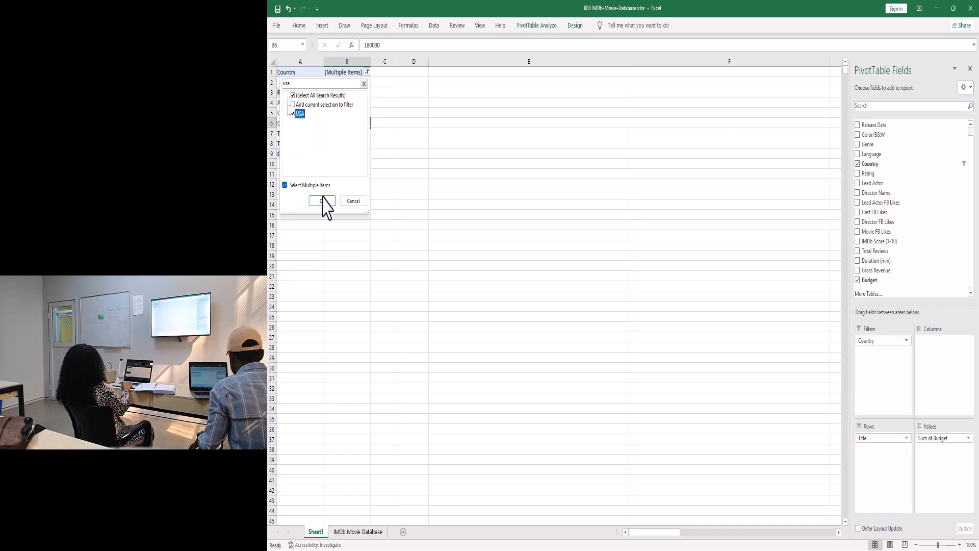
click(284, 185)
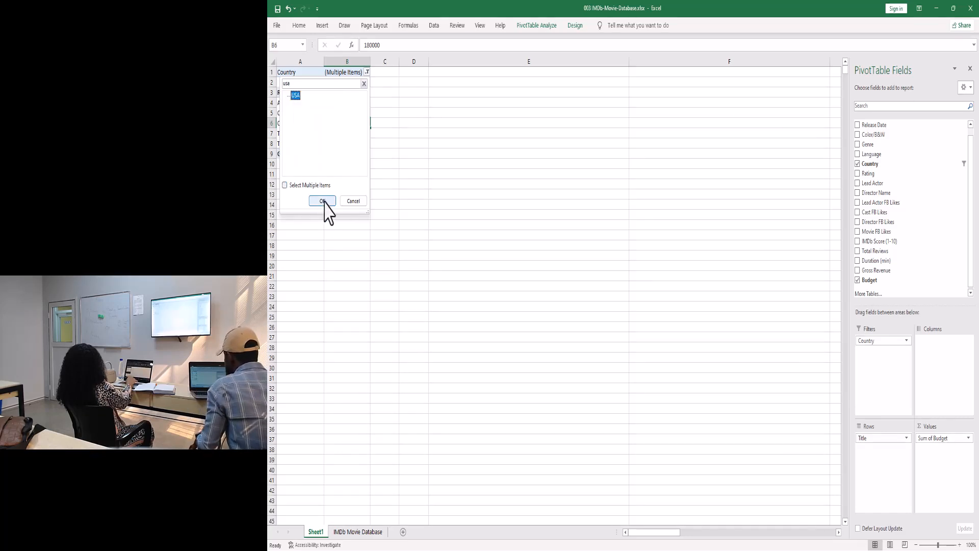
click(353, 202)
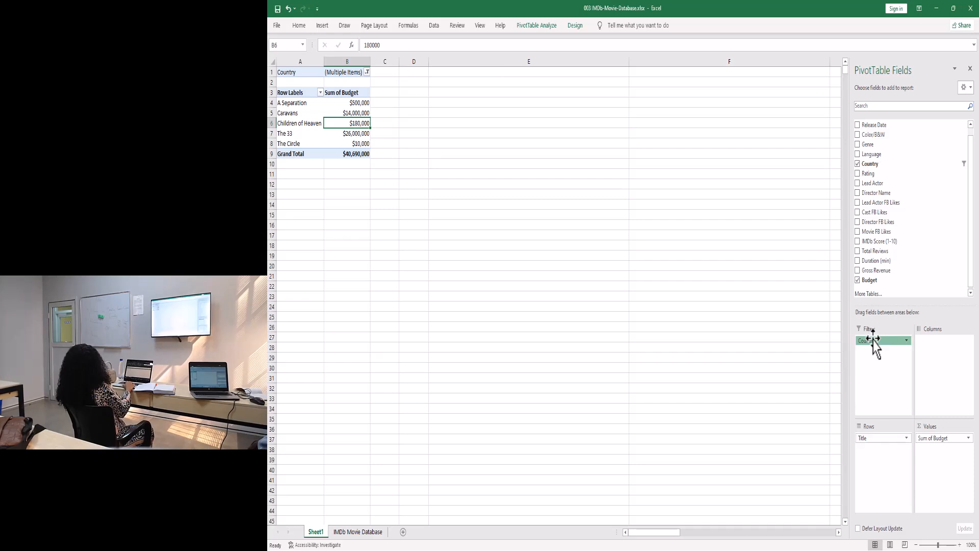
Try the Country field in Rows below Title and in Columns, and return it to the Filters area
drag(875, 342, 876, 448)
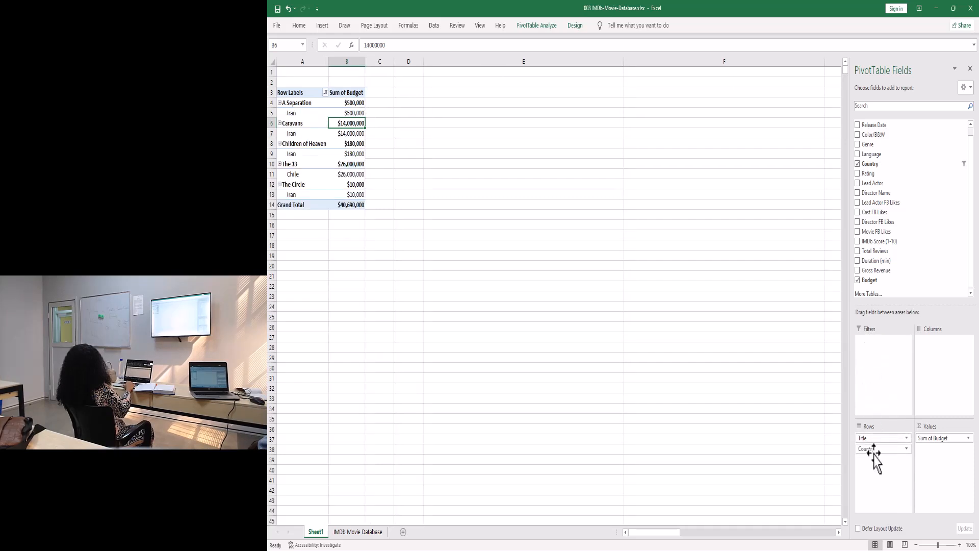
drag(875, 453, 876, 453)
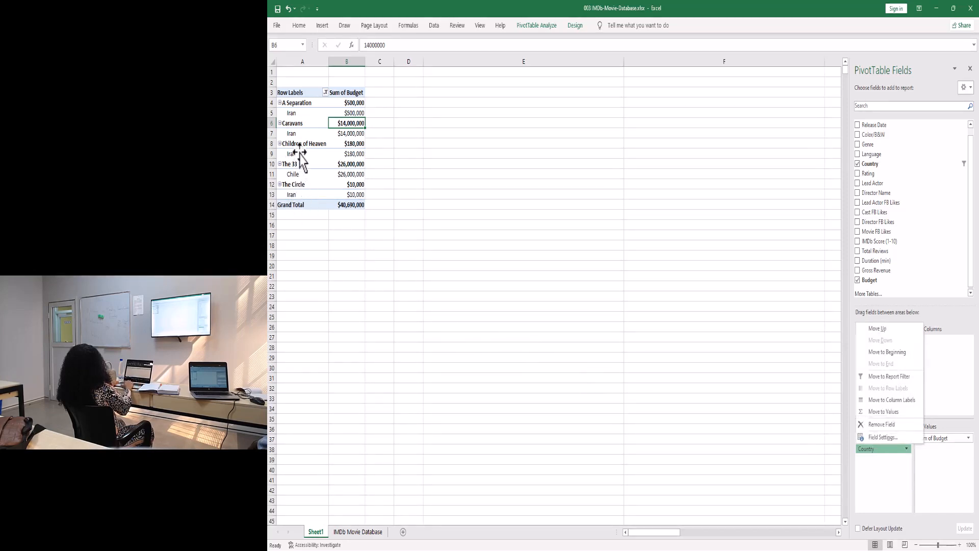
click(892, 467)
drag(882, 452, 935, 394)
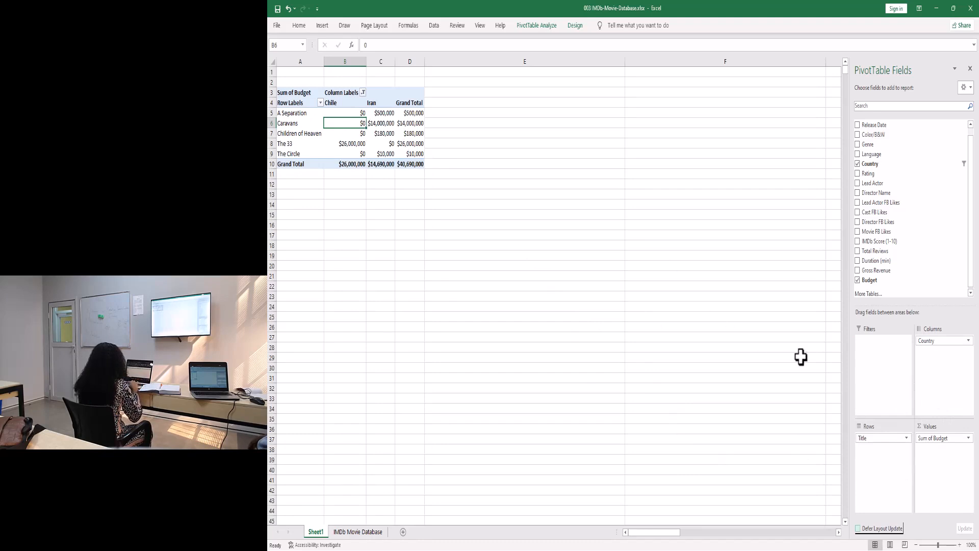
drag(934, 350, 890, 355)
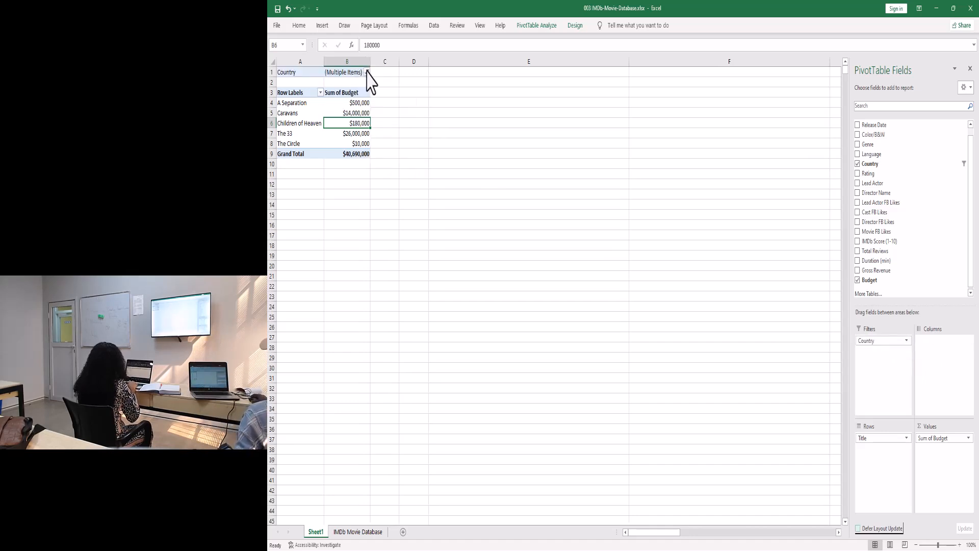
click(367, 72)
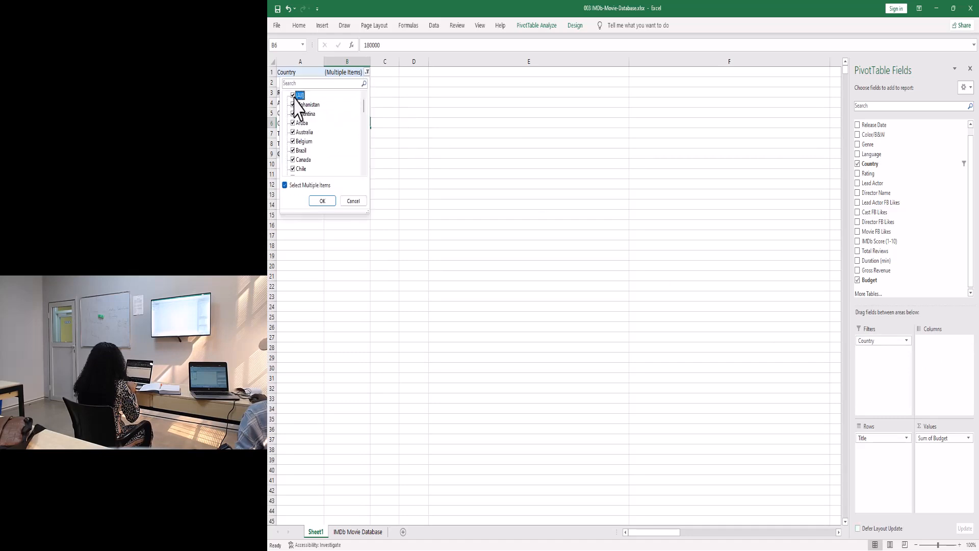
click(354, 201)
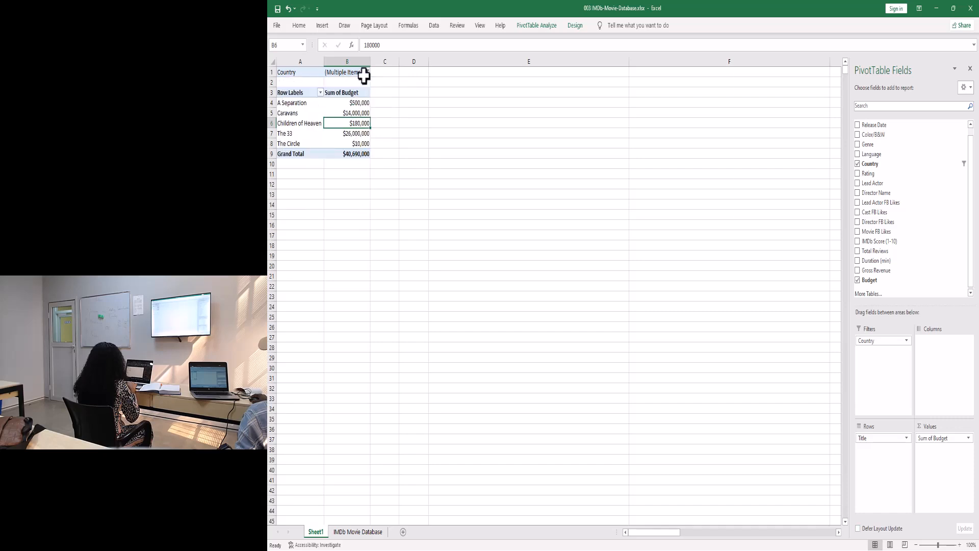
click(328, 114)
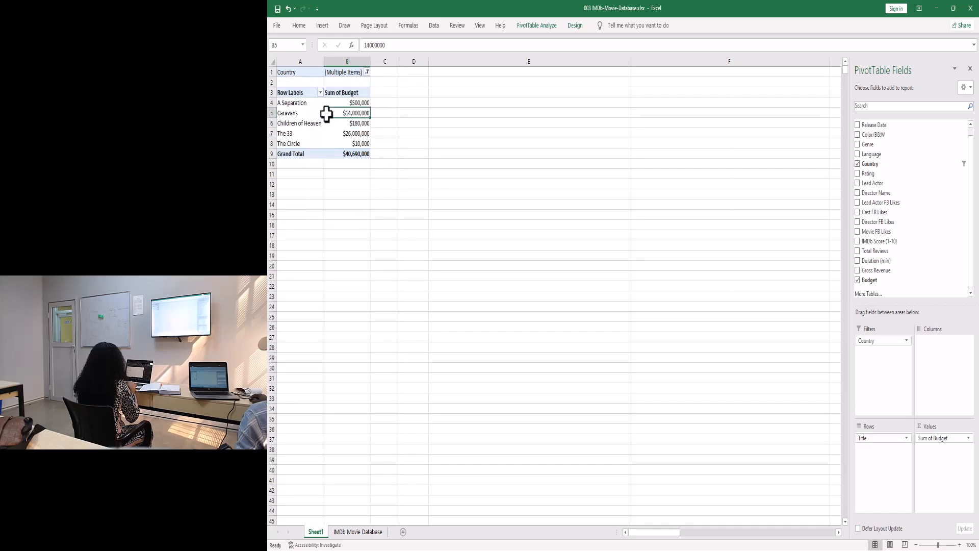
click(322, 126)
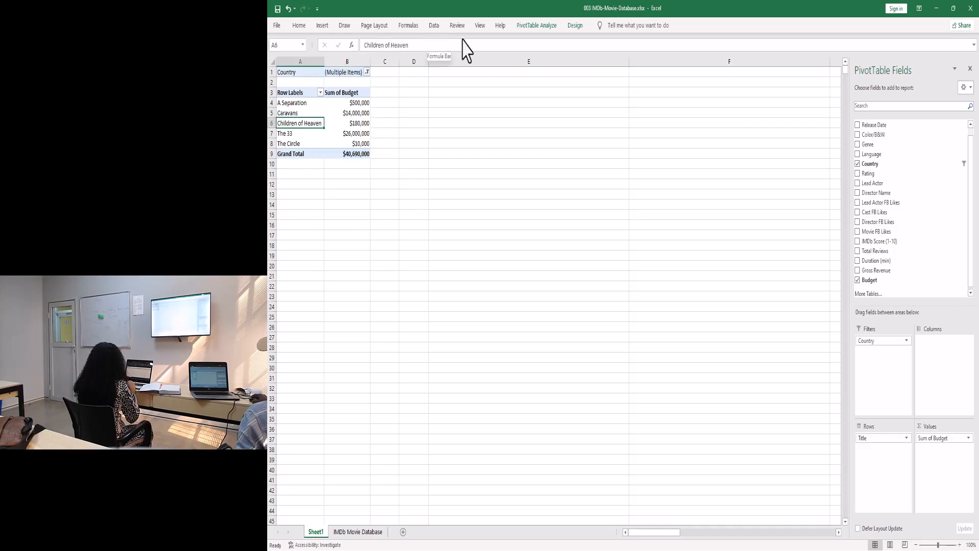
click(573, 26)
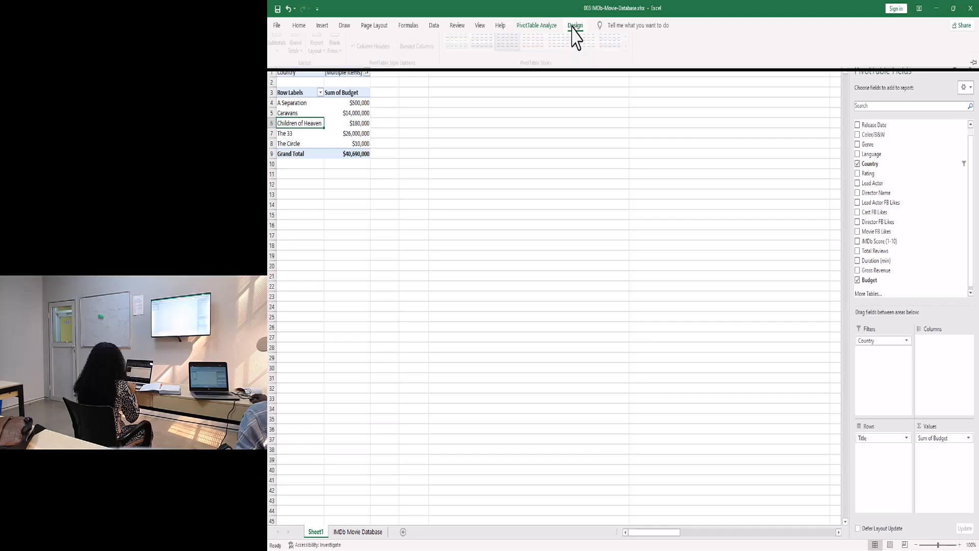
click(536, 25)
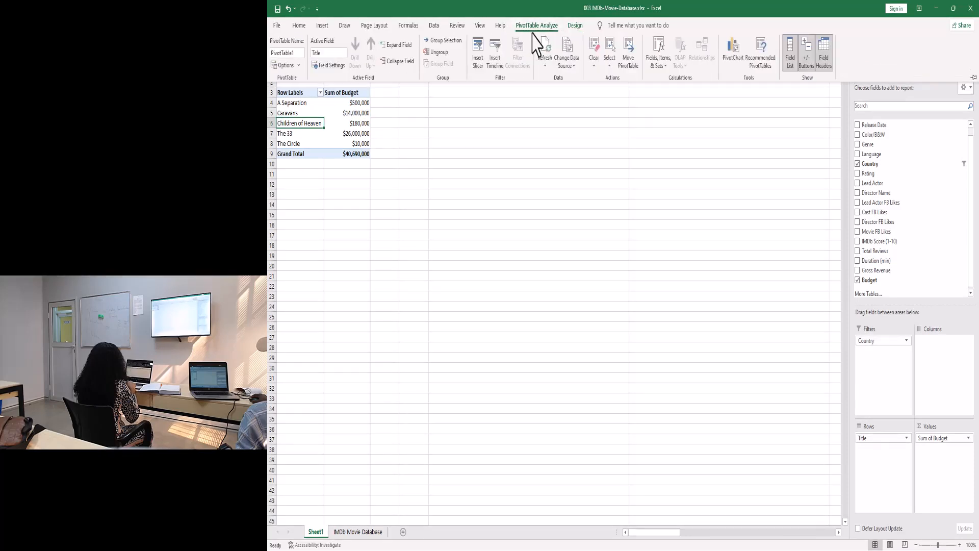
click(595, 64)
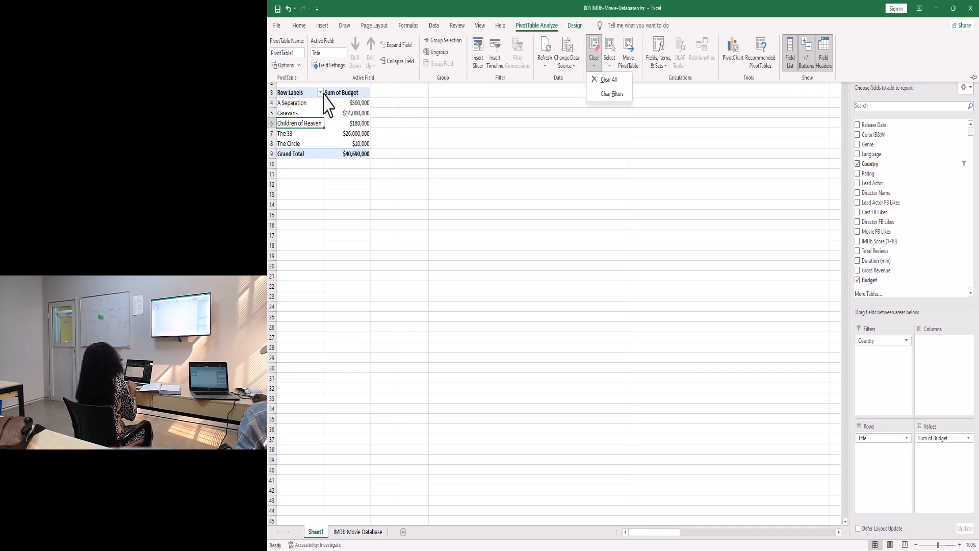
key(Escape)
key(Escape)
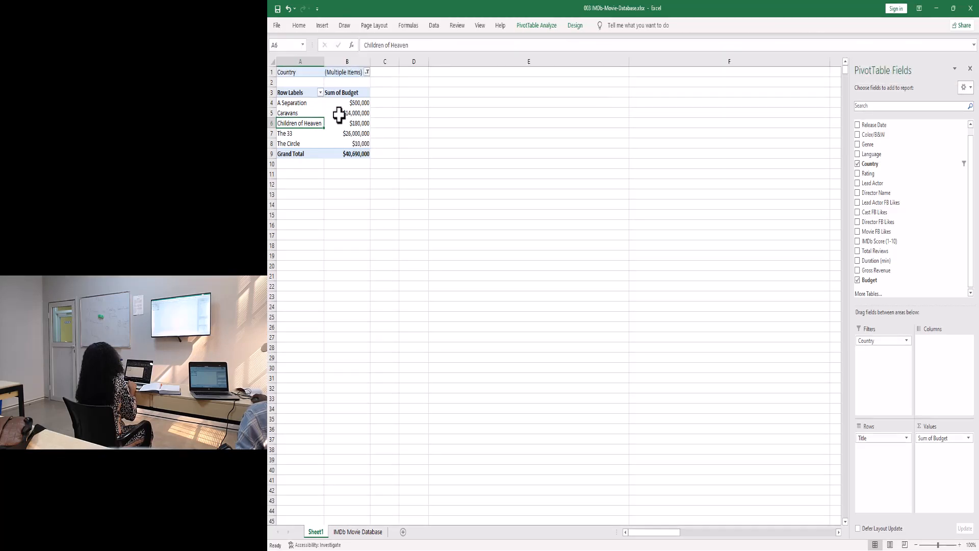
Set the PivotTable's Country filter to include all countries
click(366, 72)
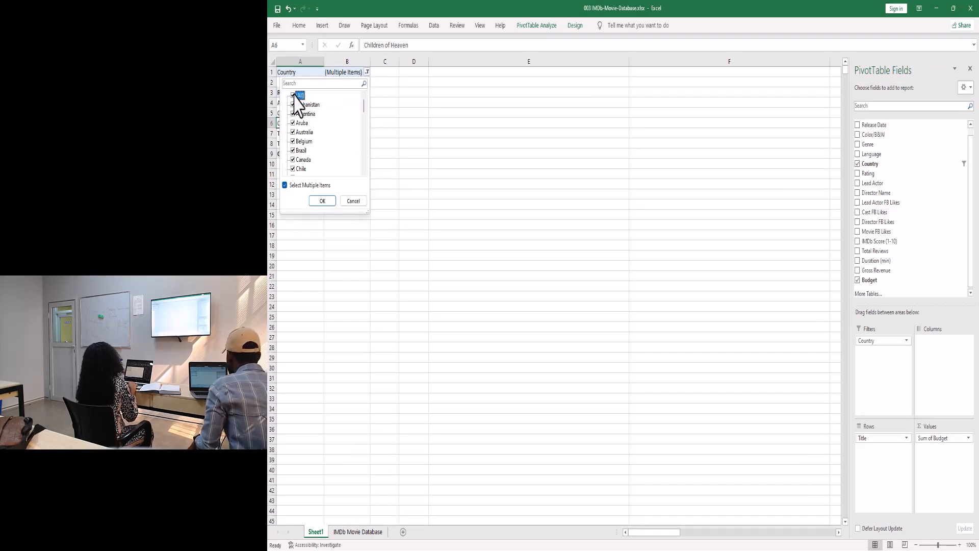
click(322, 201)
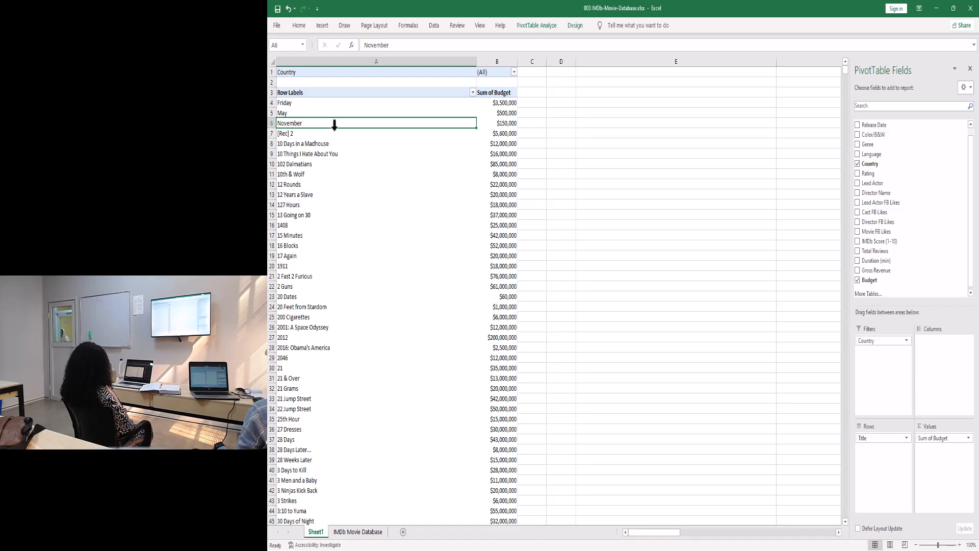
Add the Gross Revenue field to the PivotTable's Values area below Sum of Budget
click(351, 92)
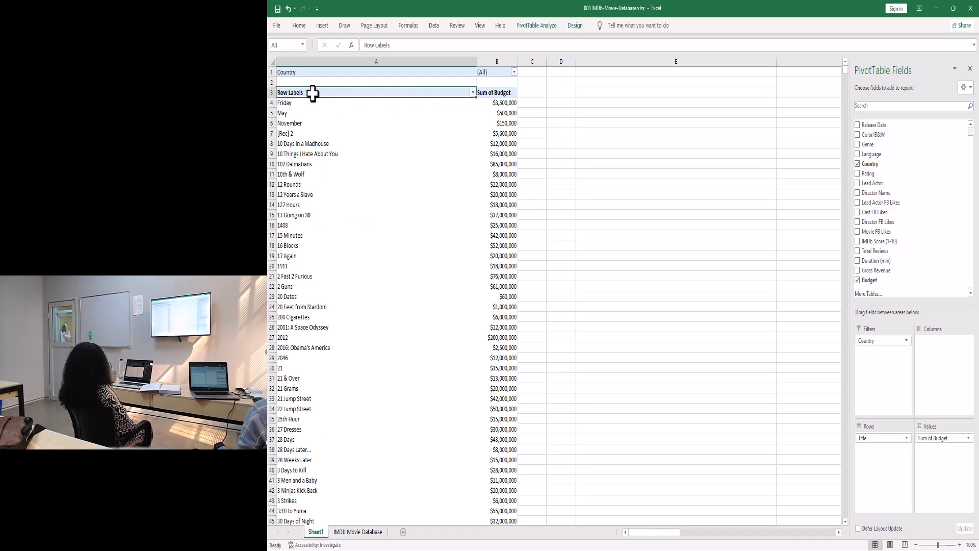
click(473, 92)
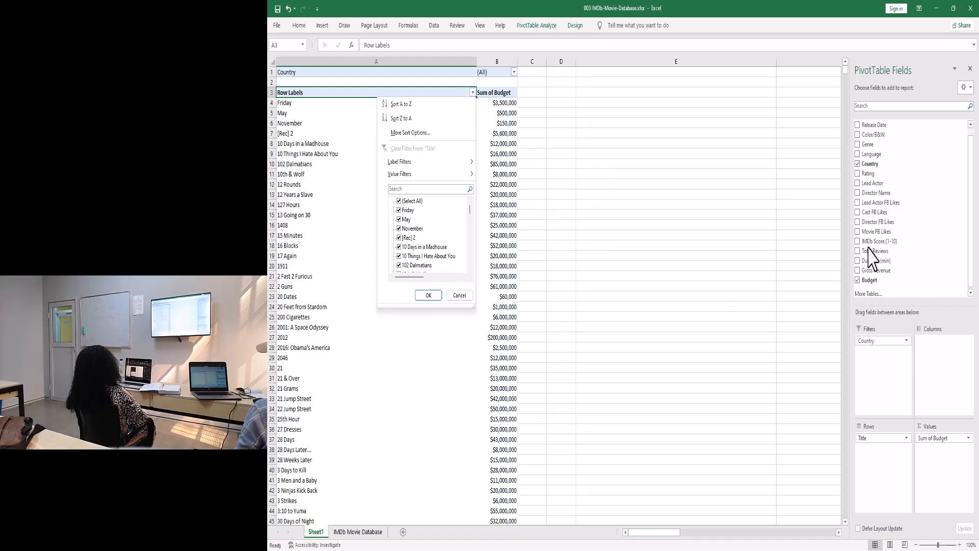
click(878, 272)
drag(878, 271, 940, 466)
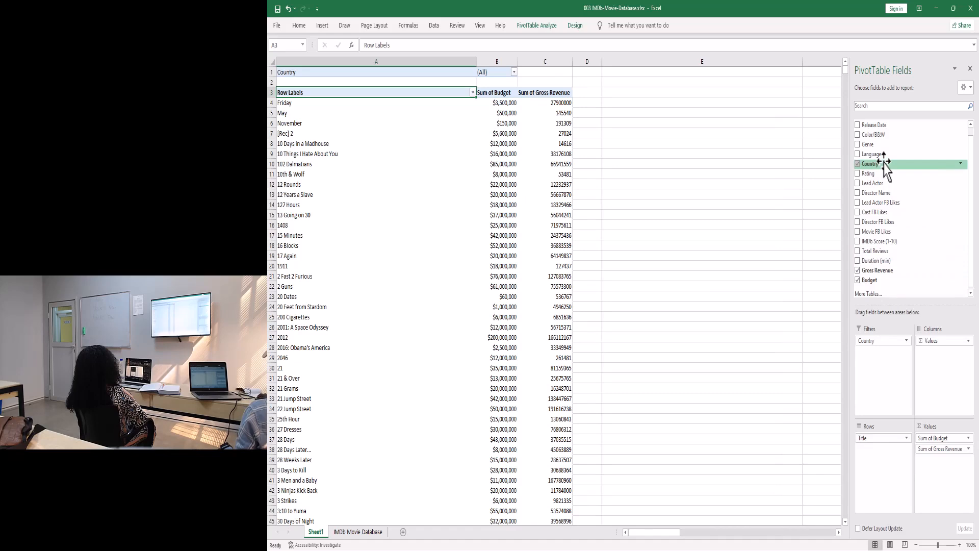
Add the Language field to the PivotTable's Filters area below Country and narrow the column holding the movie titles
drag(476, 62, 399, 72)
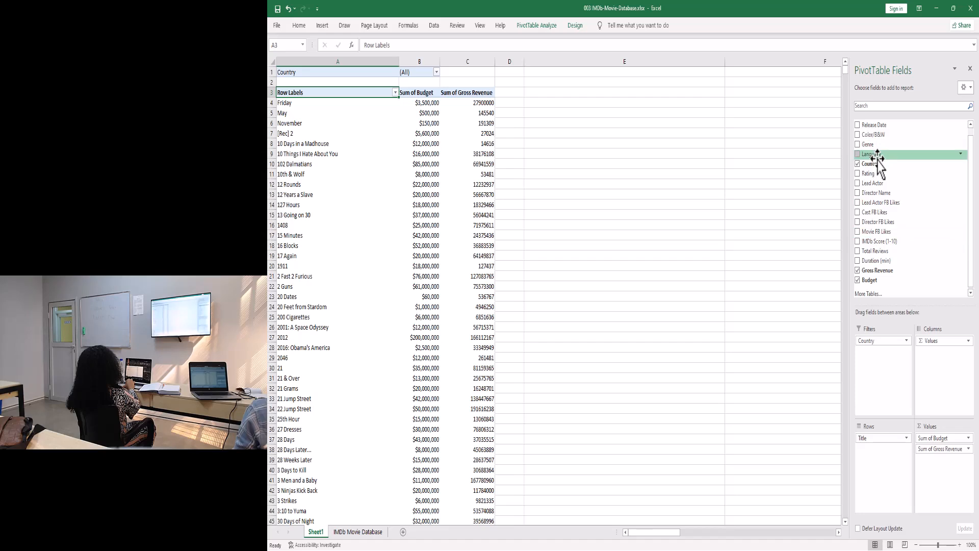
drag(878, 156, 882, 360)
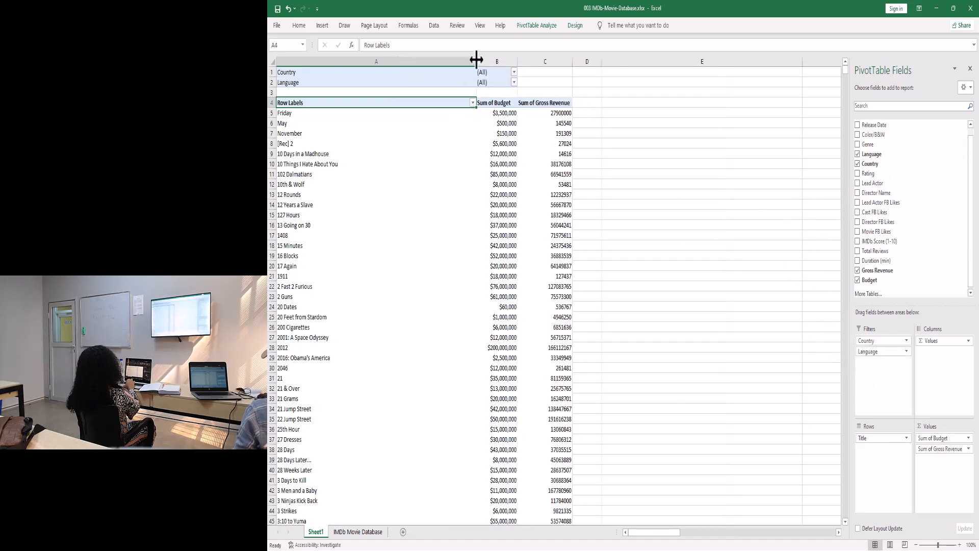
drag(476, 59, 399, 75)
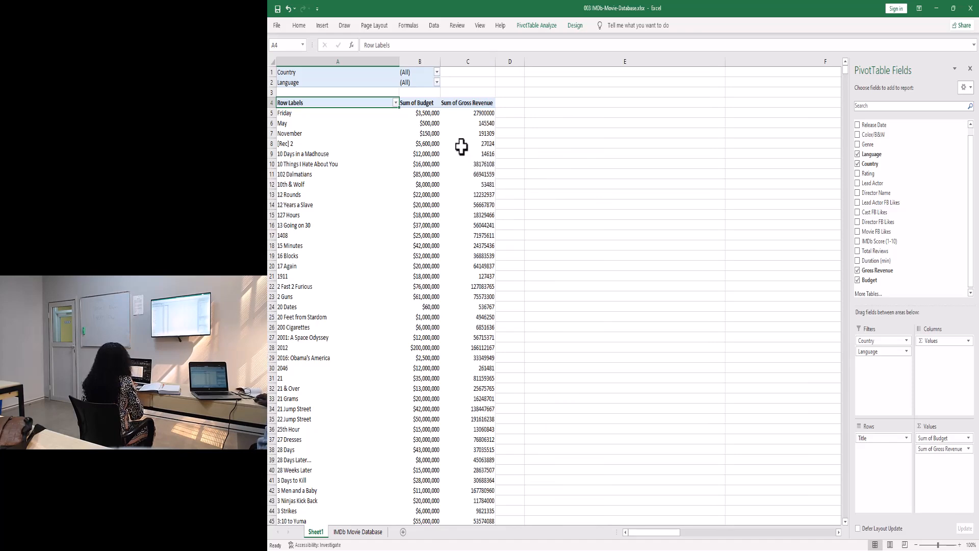
Filter the PivotTable's movie titles with a label filter that equals "friday"
click(396, 103)
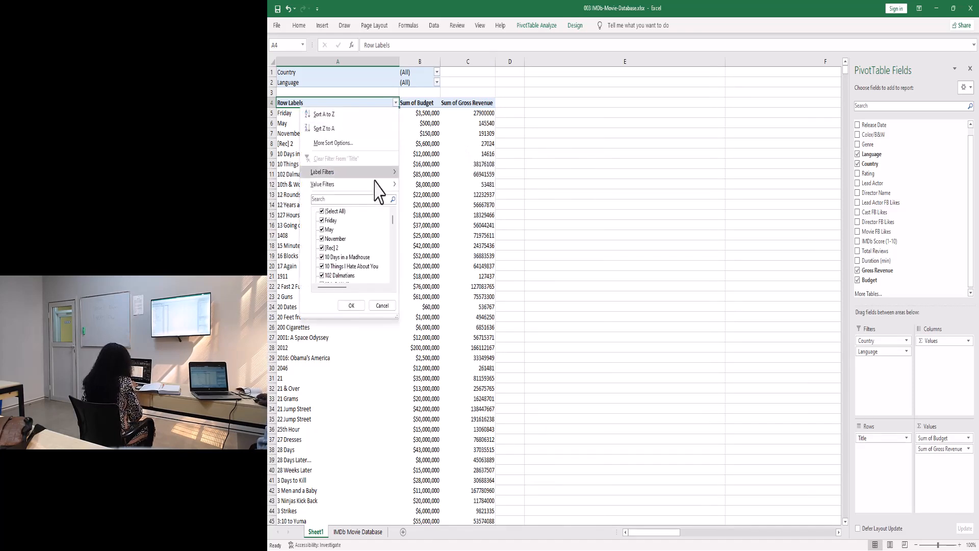
mouse_move(370, 177)
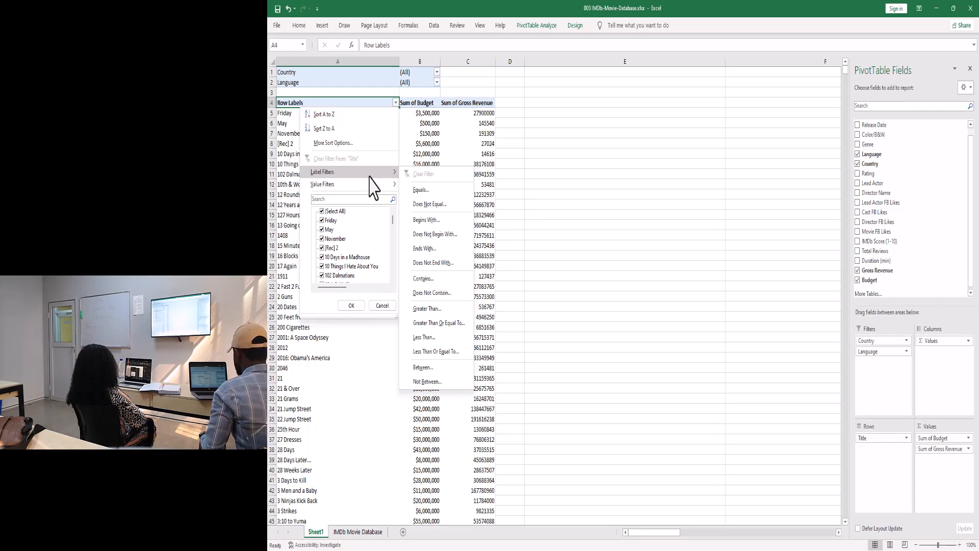
click(428, 190)
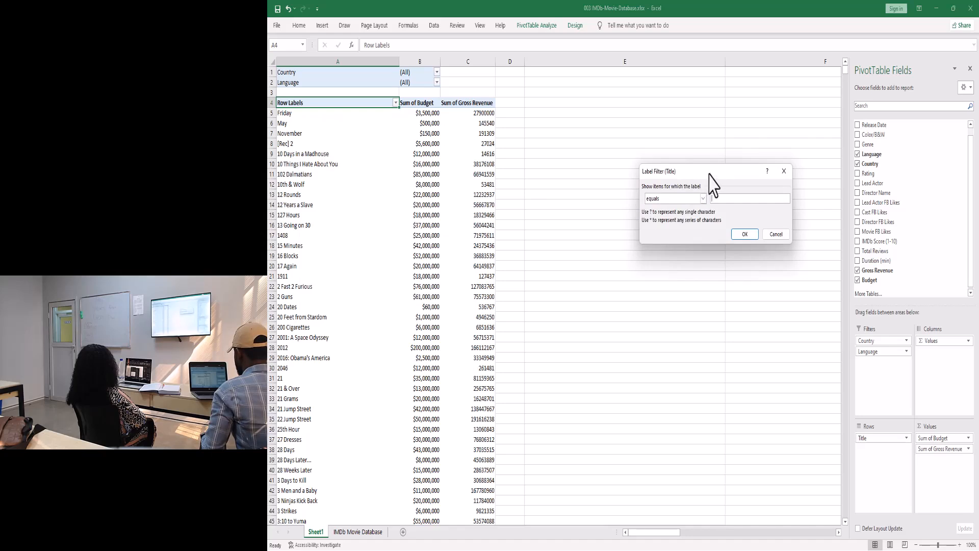
drag(710, 175, 686, 195)
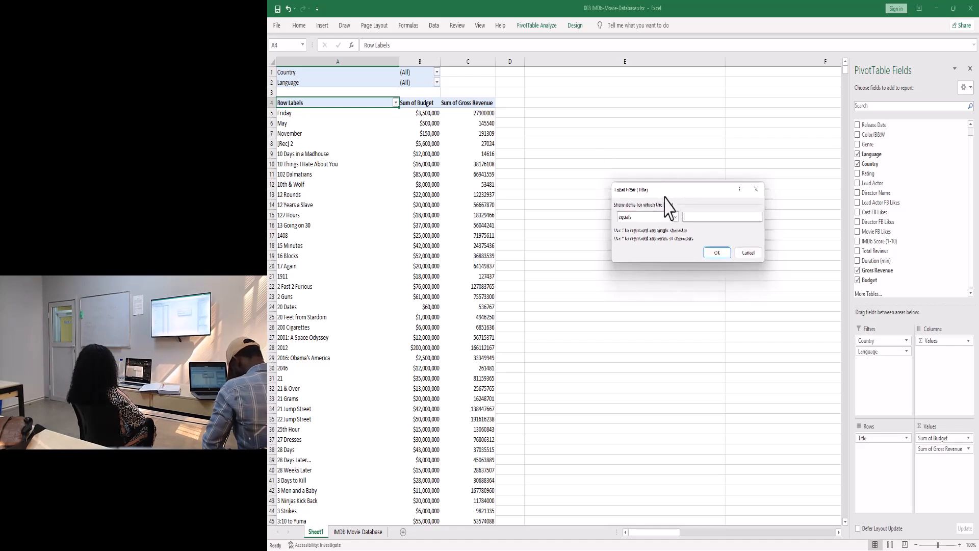
click(671, 215)
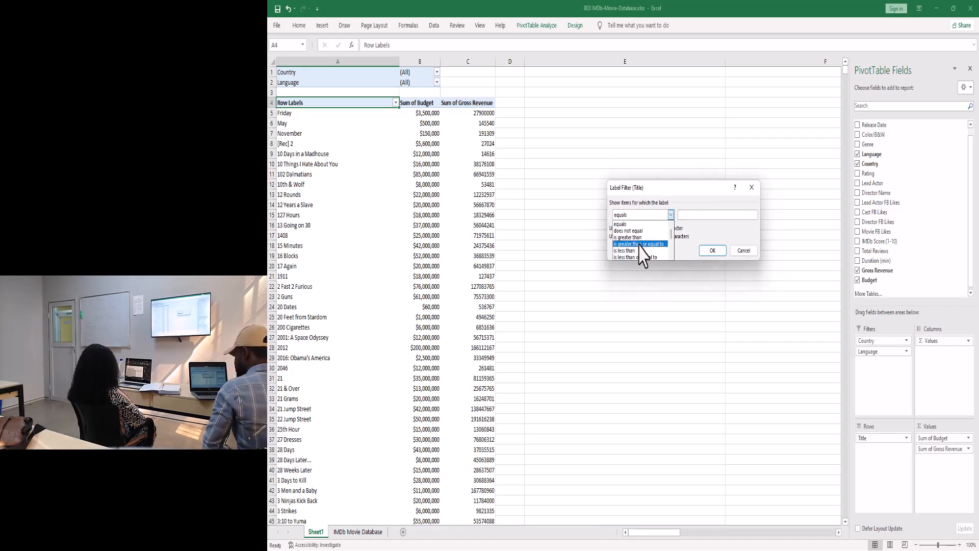
scroll(642, 247, down, 1)
scroll(639, 240, down, 2)
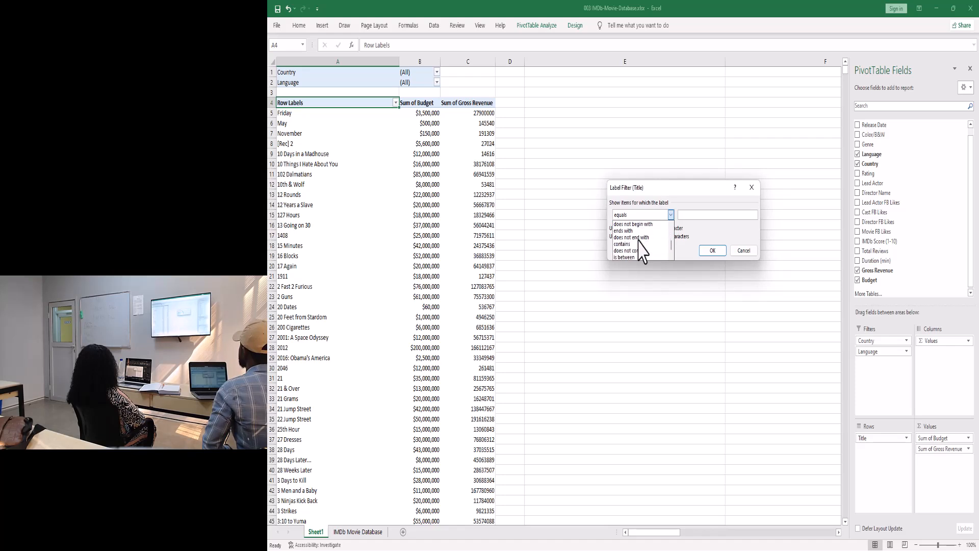
scroll(641, 261, up, 3)
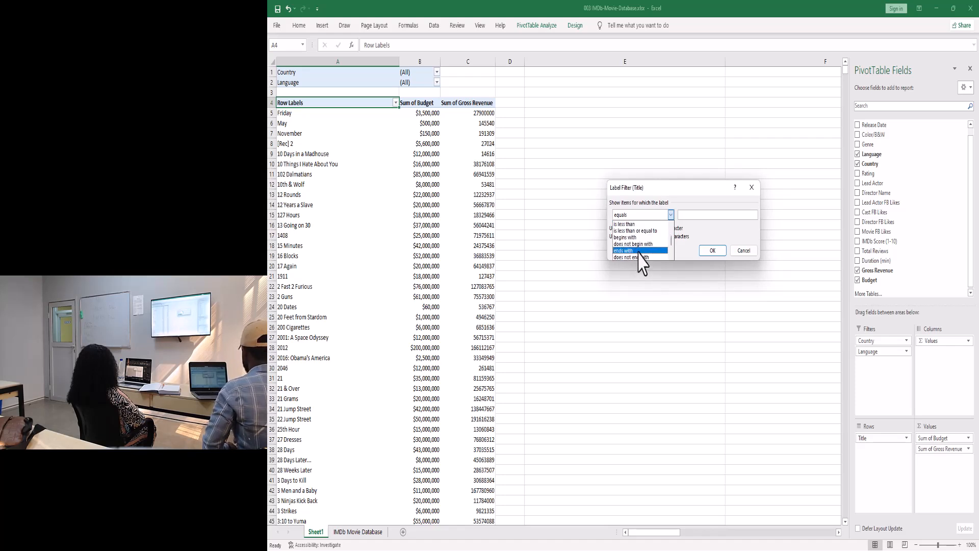
click(700, 215)
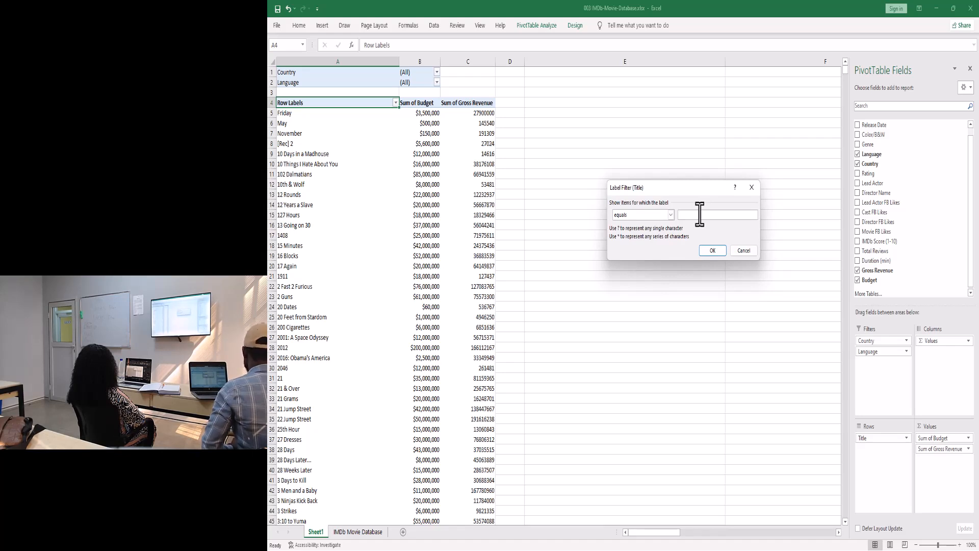
text(friday)
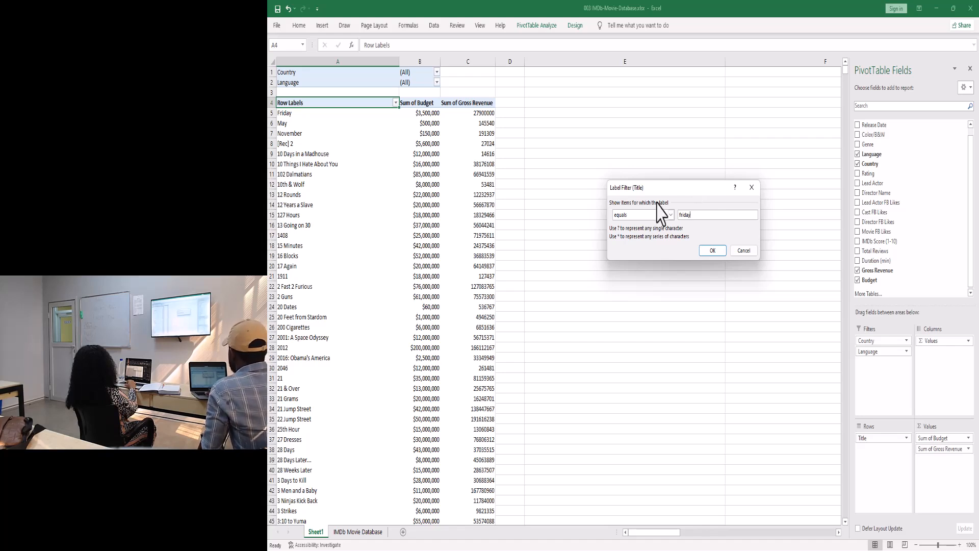
click(713, 252)
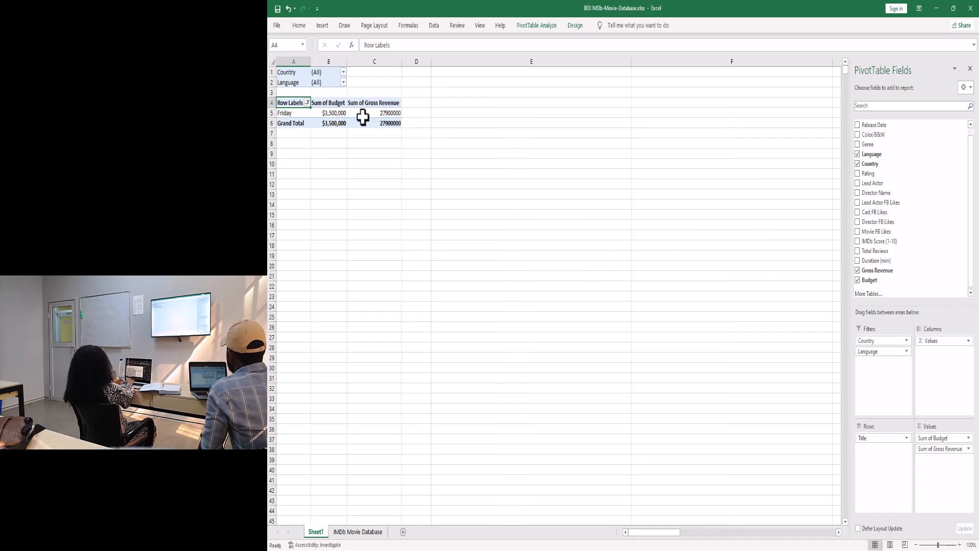
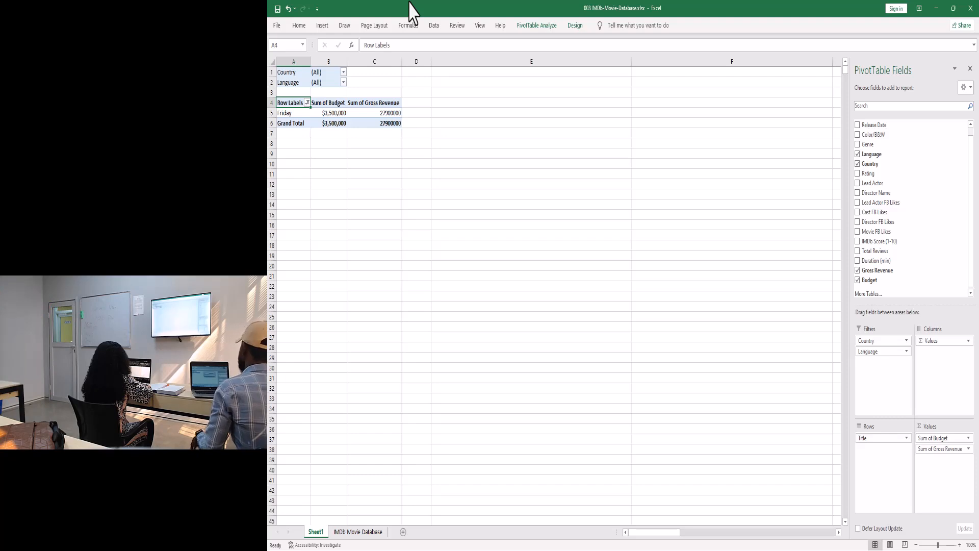
click(366, 114)
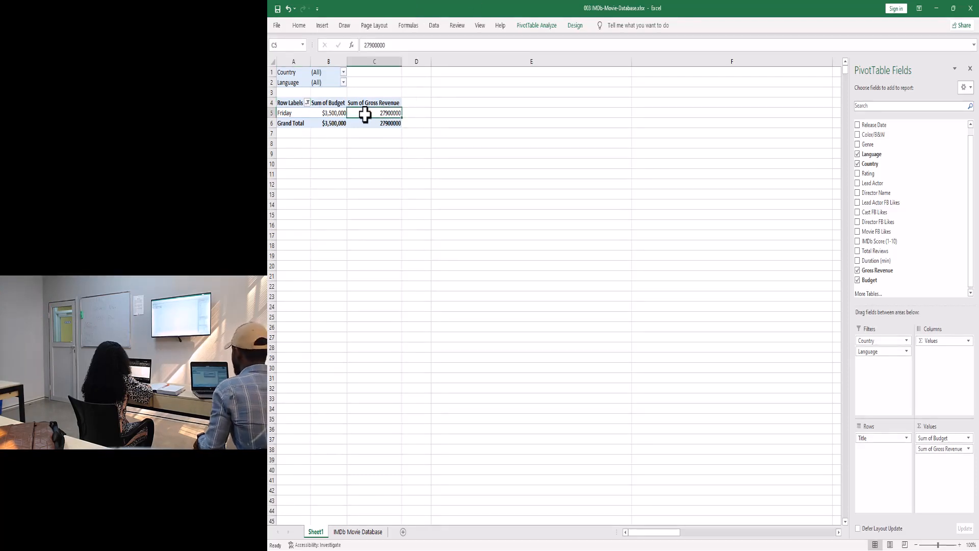
right_click(365, 115)
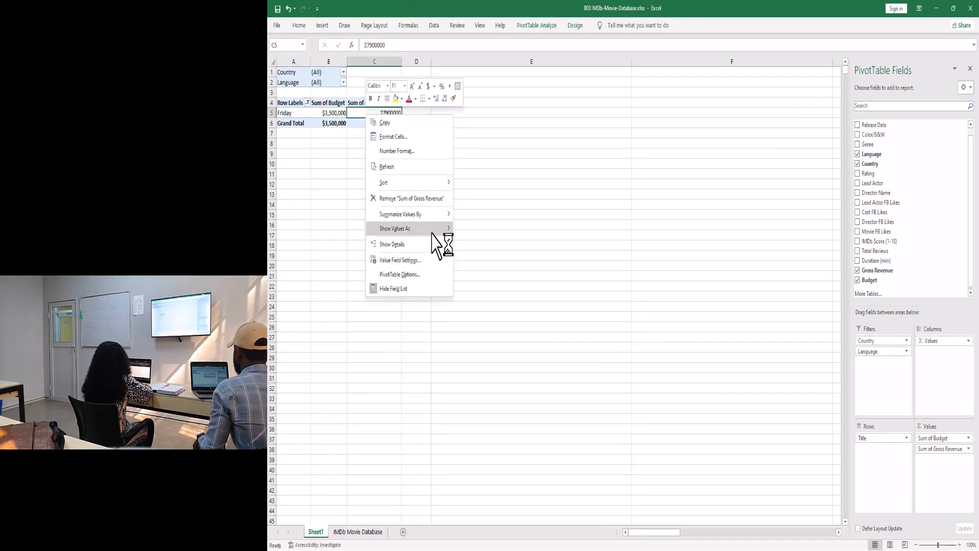
mouse_move(431, 229)
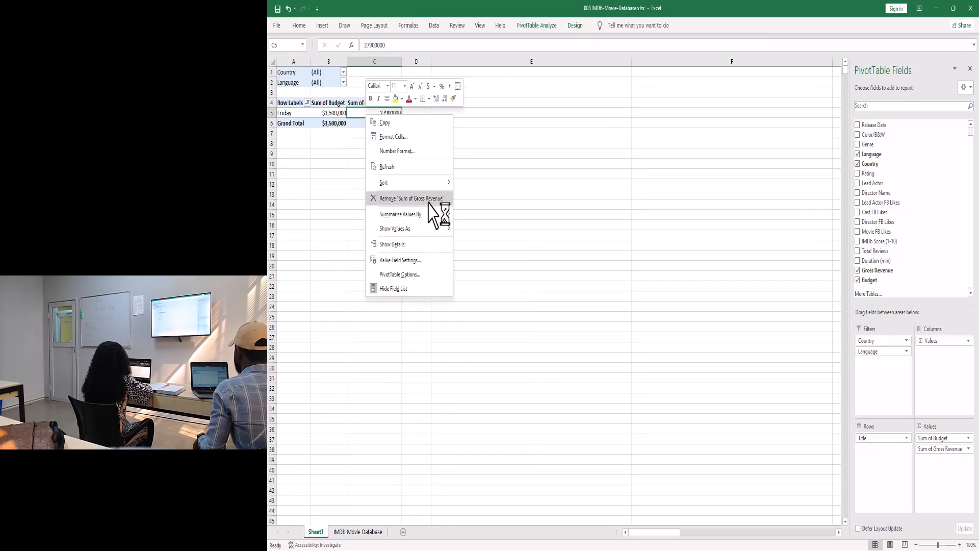
click(332, 120)
Change the PivotTable's title label filter to show titles that contain "over the hill"
click(308, 103)
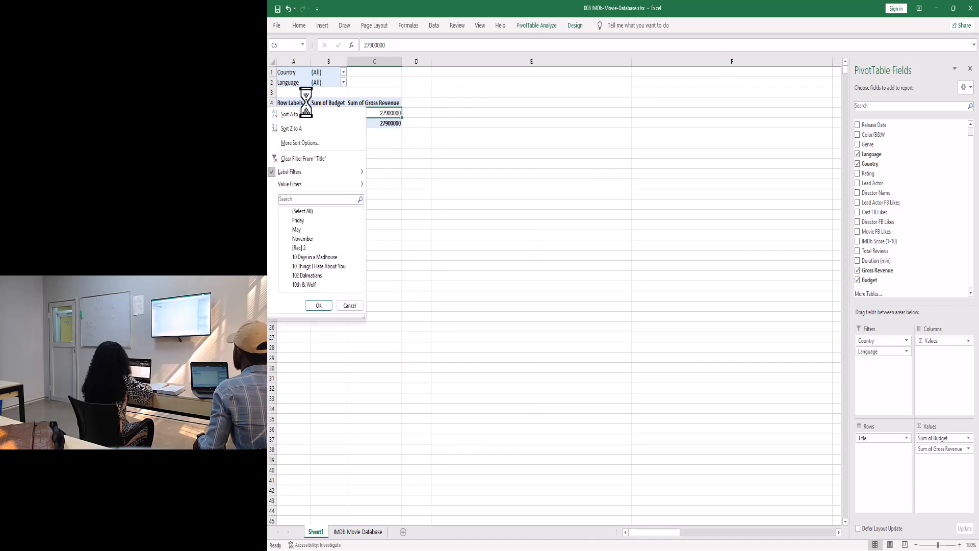
mouse_move(334, 173)
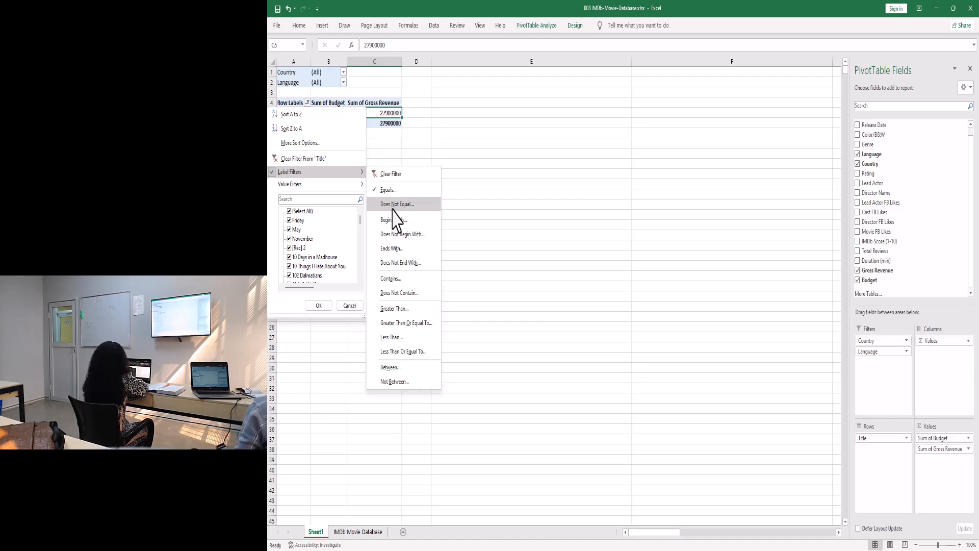
click(396, 280)
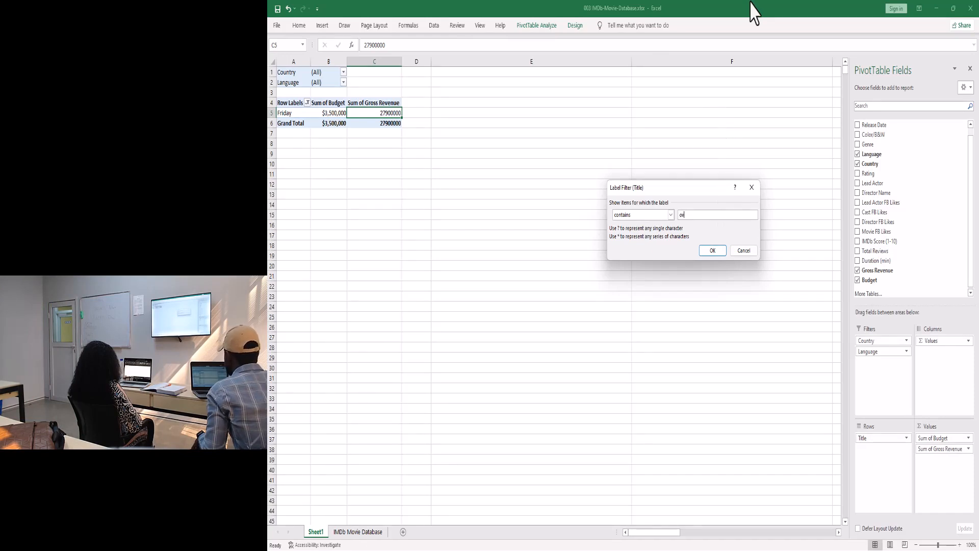
text(hill)
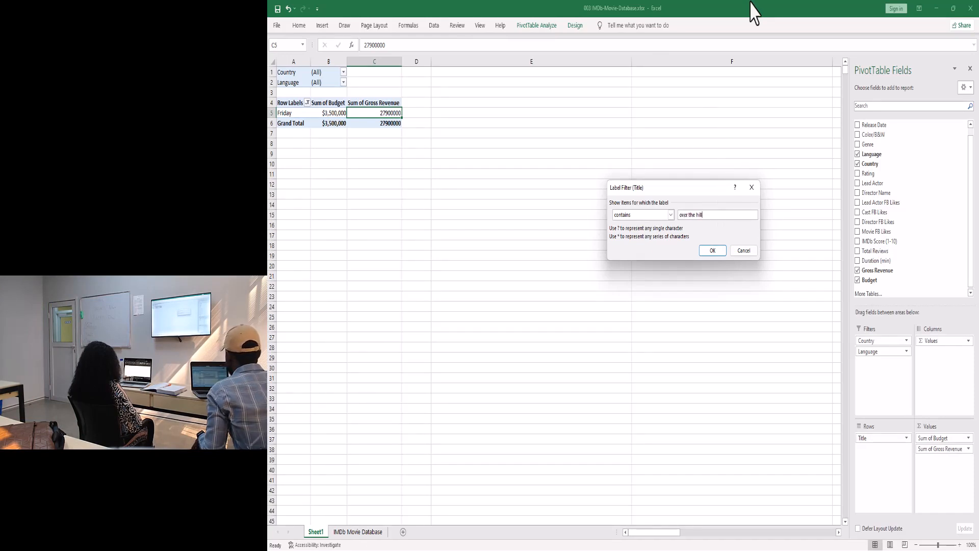
key(Return)
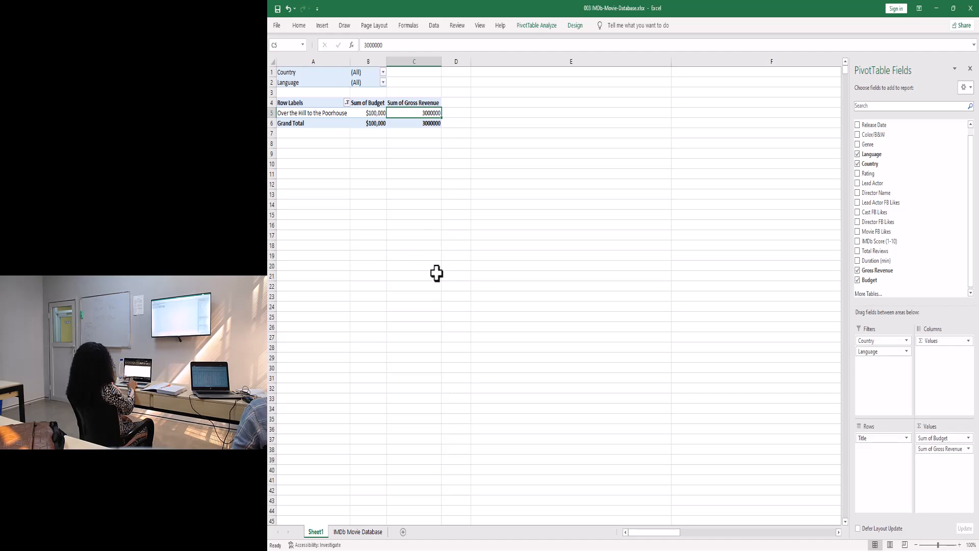
Rename the PivotTable's sheet to Range and go to the IMDb Movie Database sheet
click(321, 531)
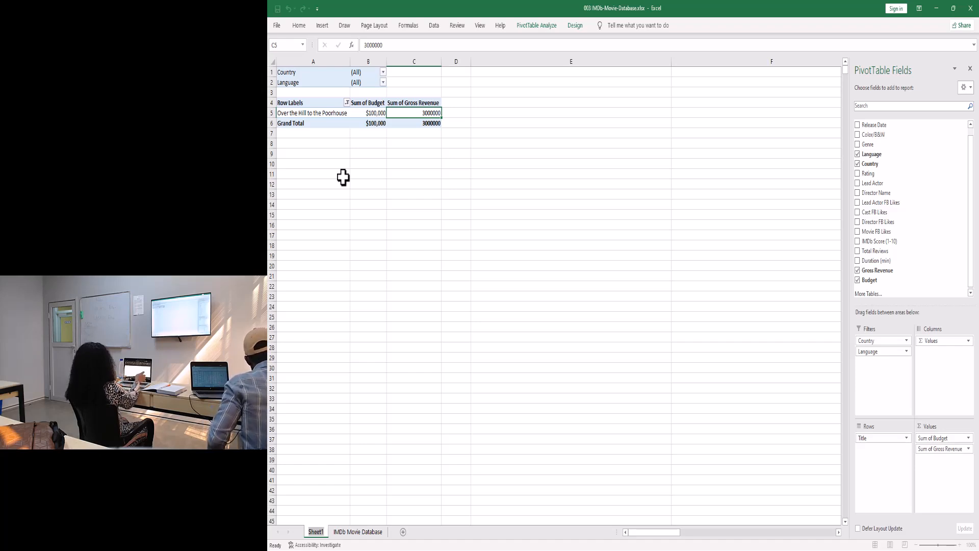
text(Range)
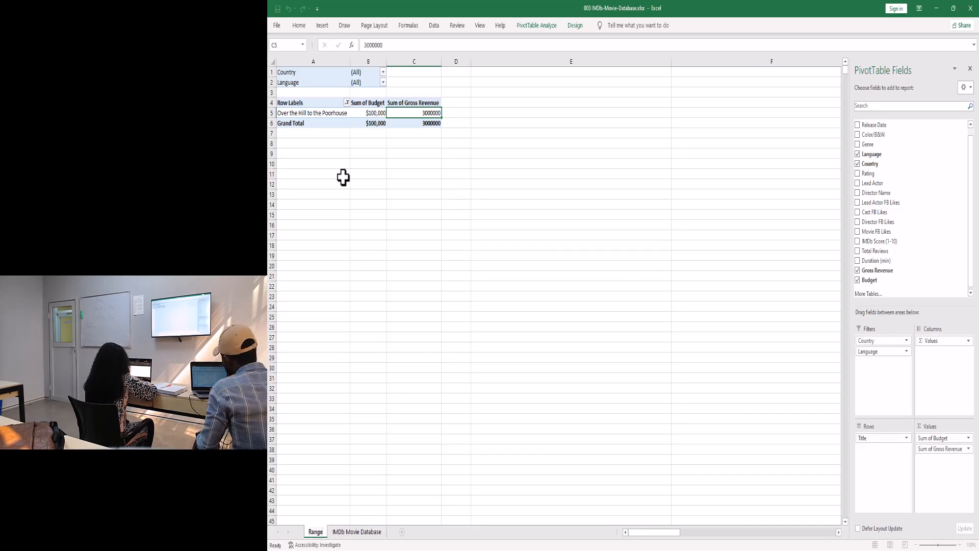
key(Return)
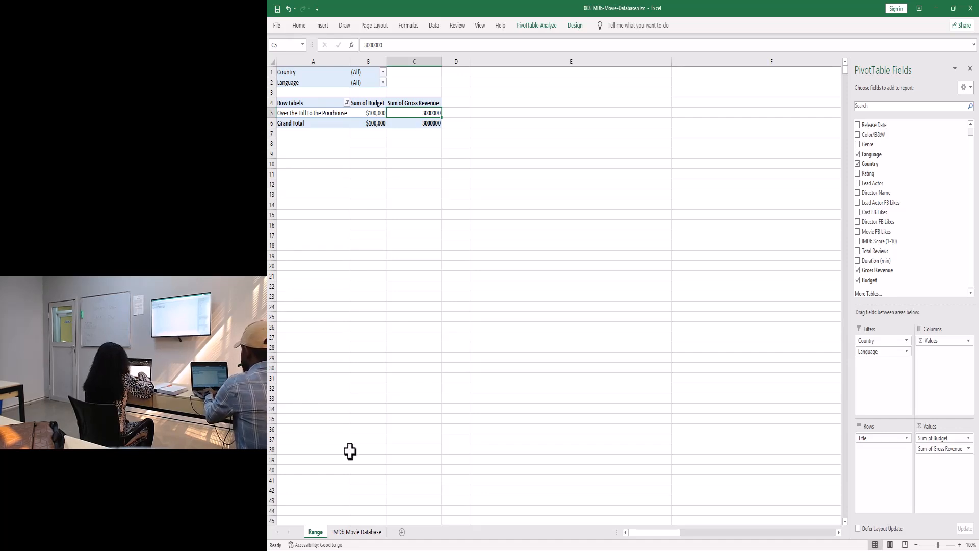
click(357, 532)
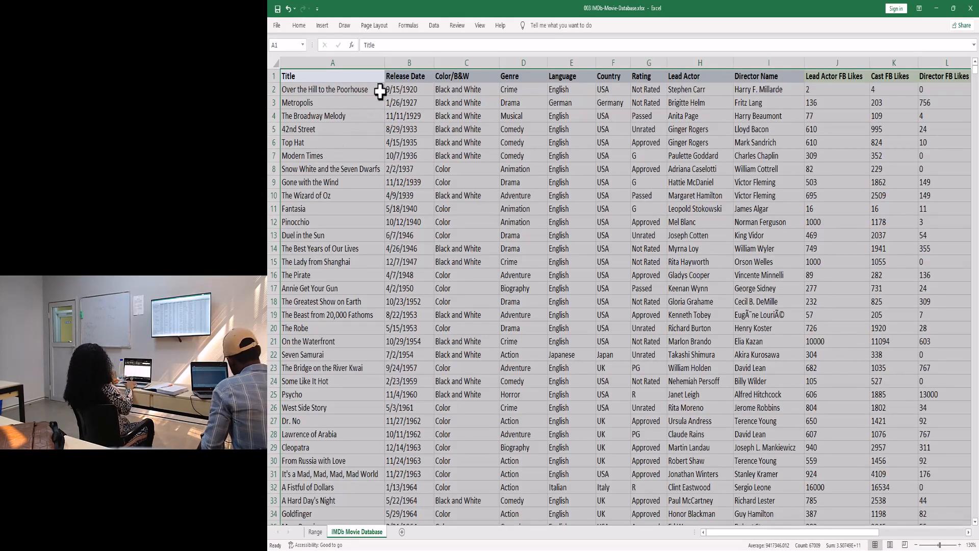
click(300, 26)
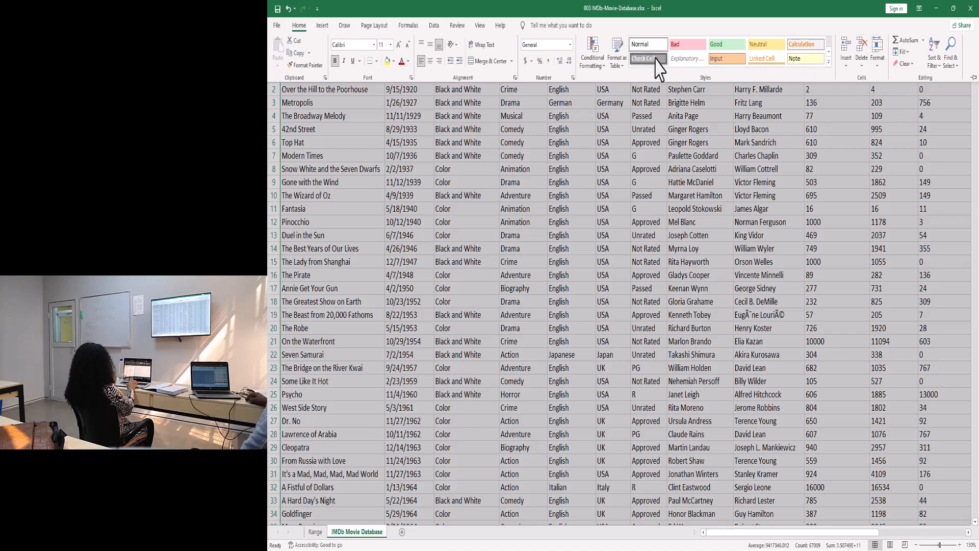
click(617, 60)
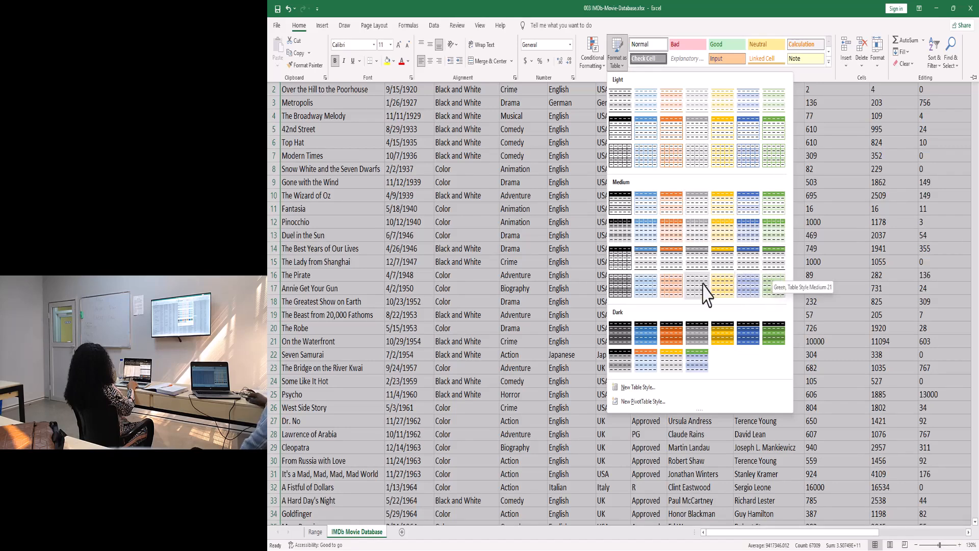
click(647, 204)
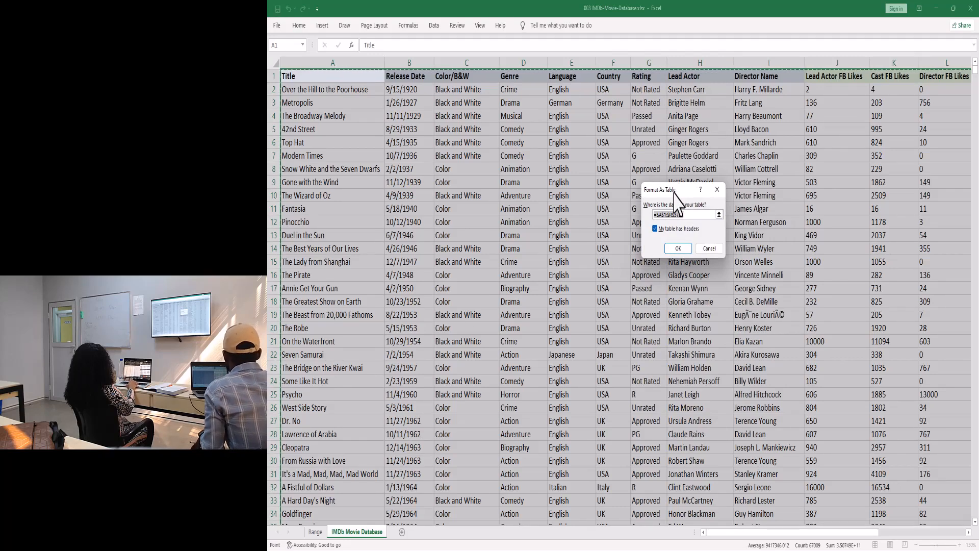
click(709, 248)
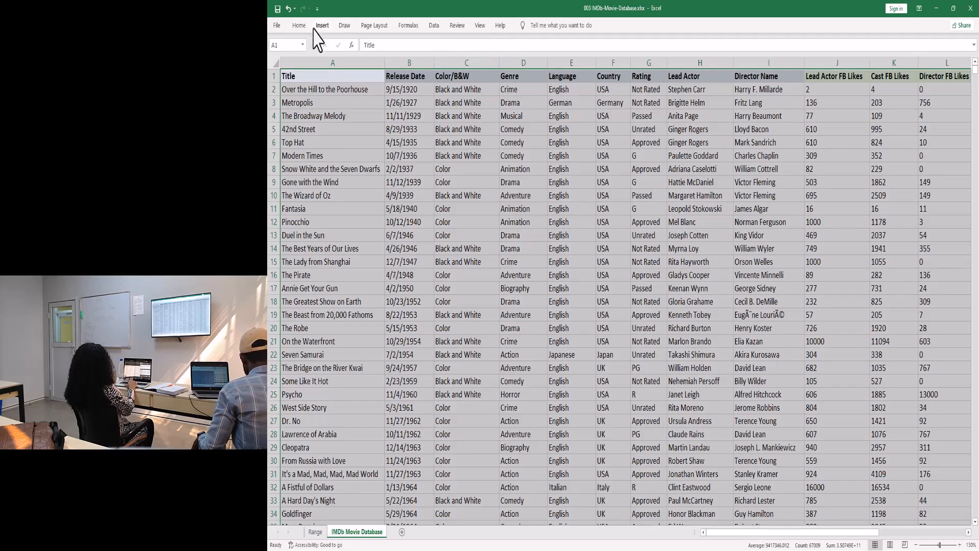
Format the whole movie data range, including its headers, as a table in the dark style with green header and blue rows
click(297, 26)
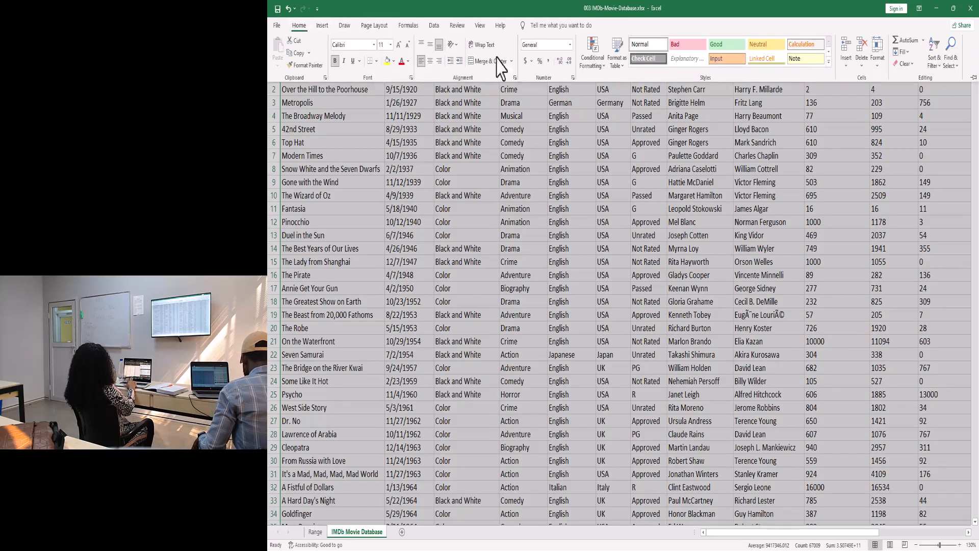
click(617, 61)
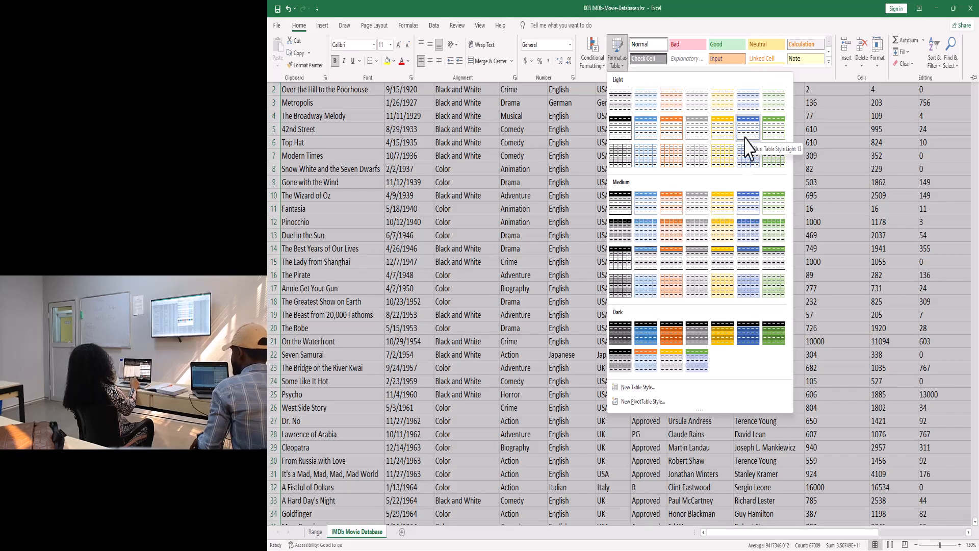
click(696, 360)
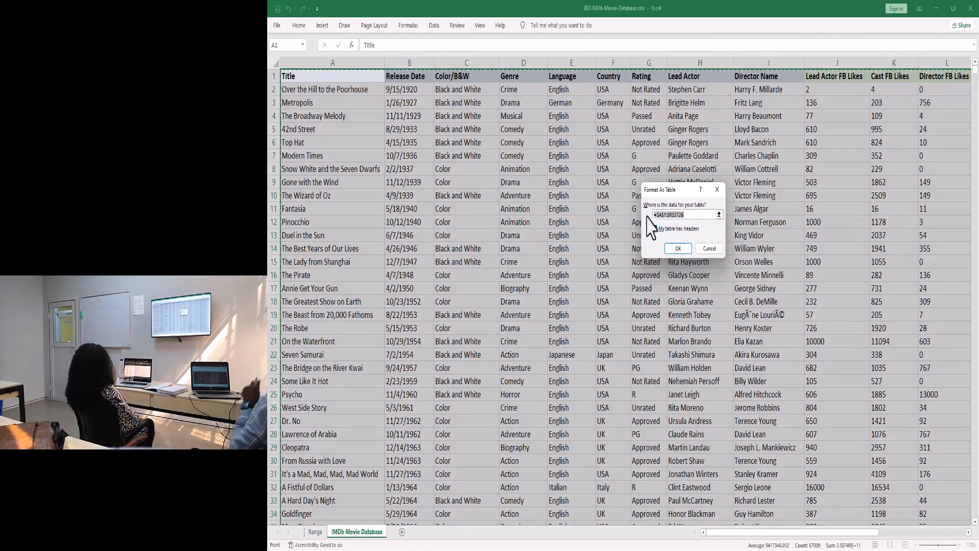
click(676, 249)
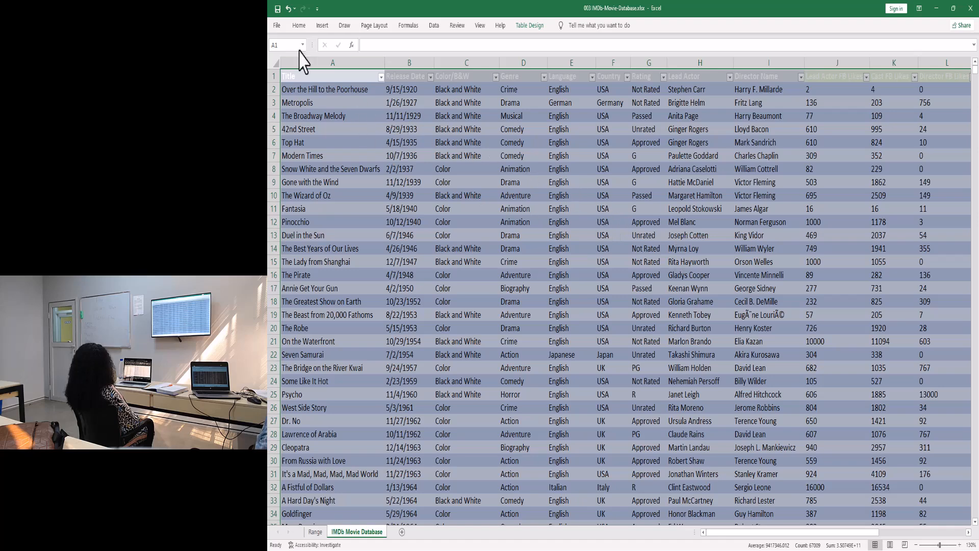
click(299, 25)
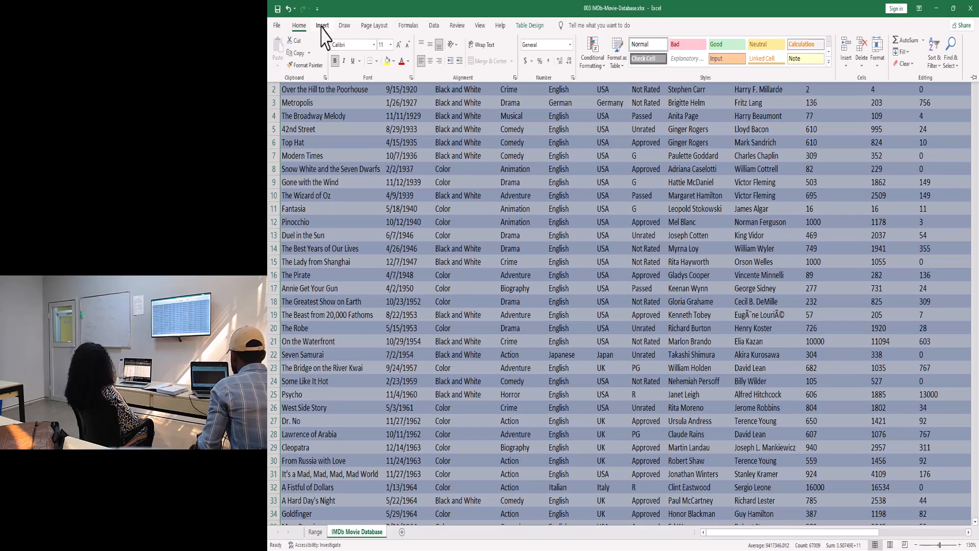
click(323, 25)
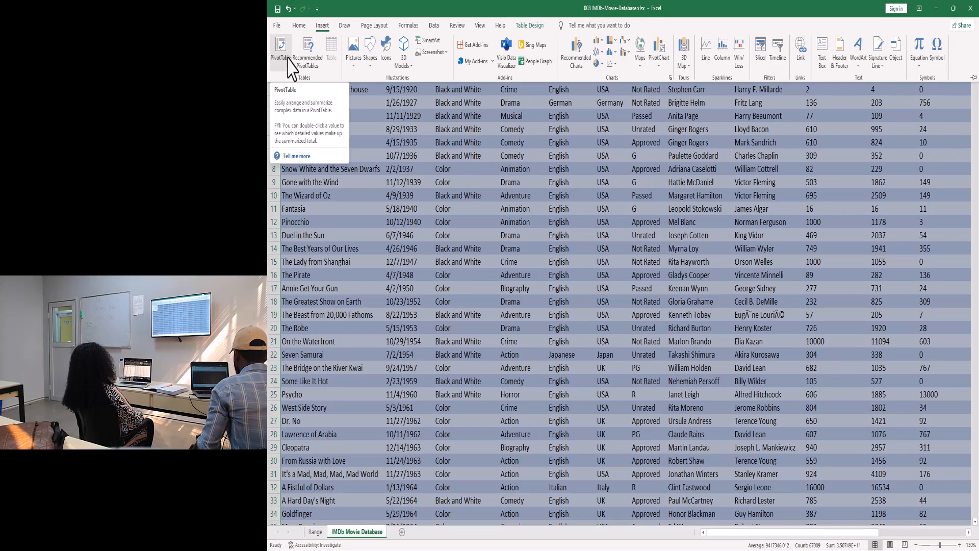
click(301, 25)
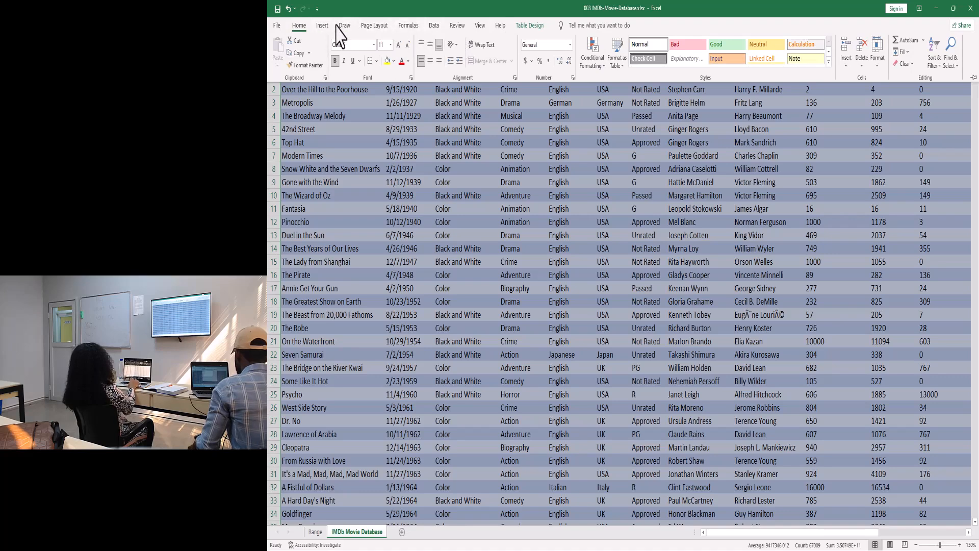
click(376, 25)
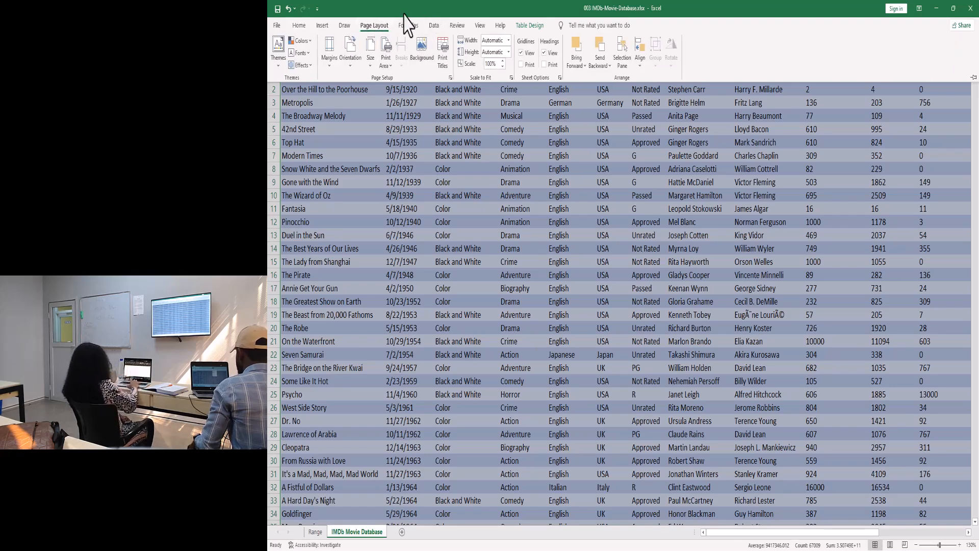
click(323, 26)
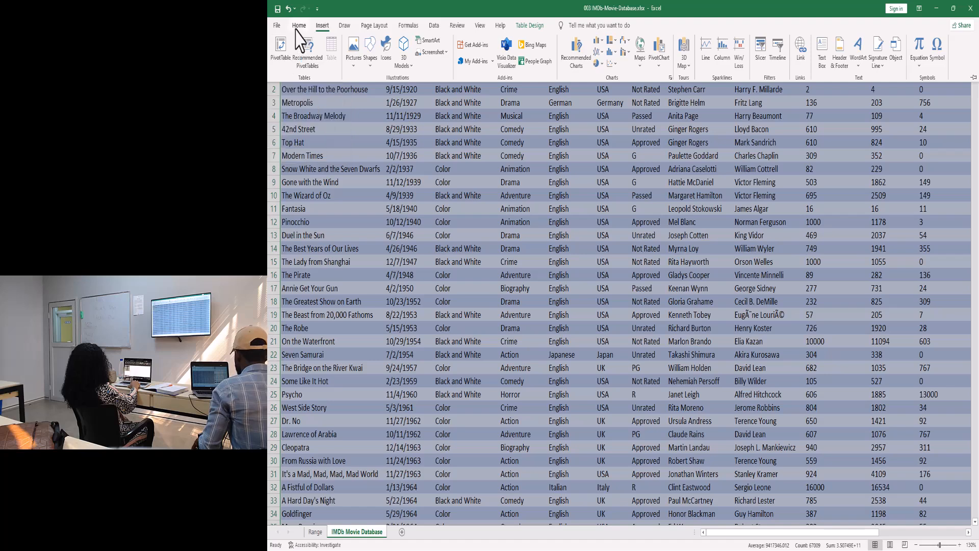
click(299, 26)
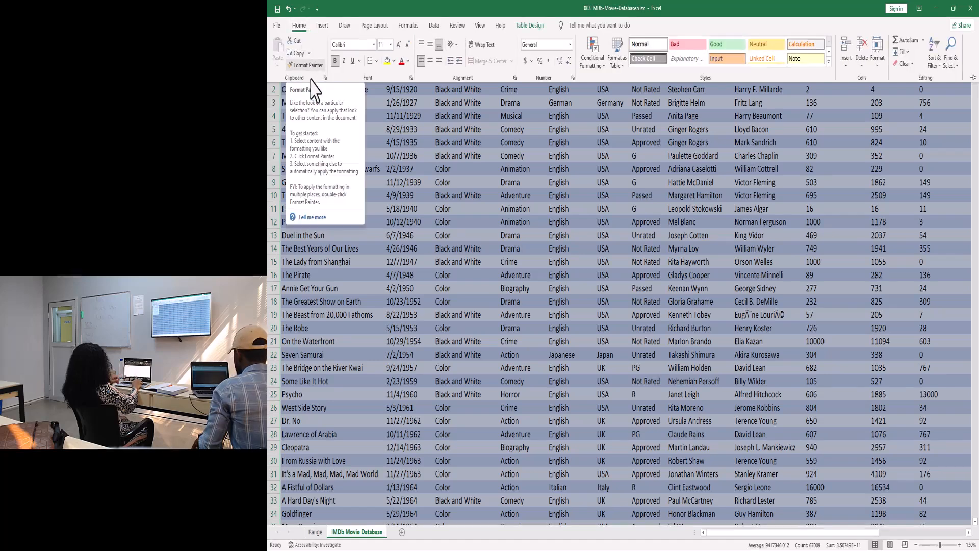
click(369, 108)
click(338, 92)
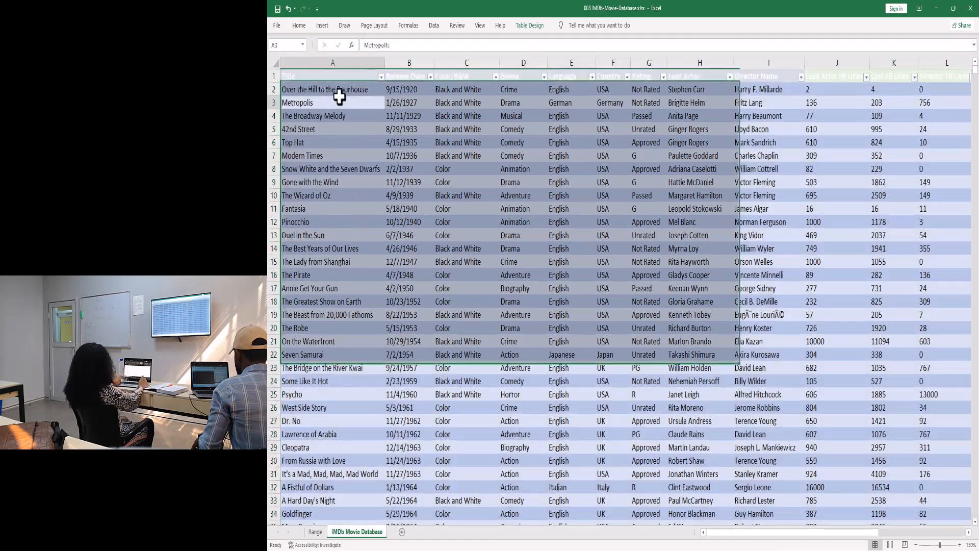
click(303, 45)
key(Escape)
key(ctrl+c)
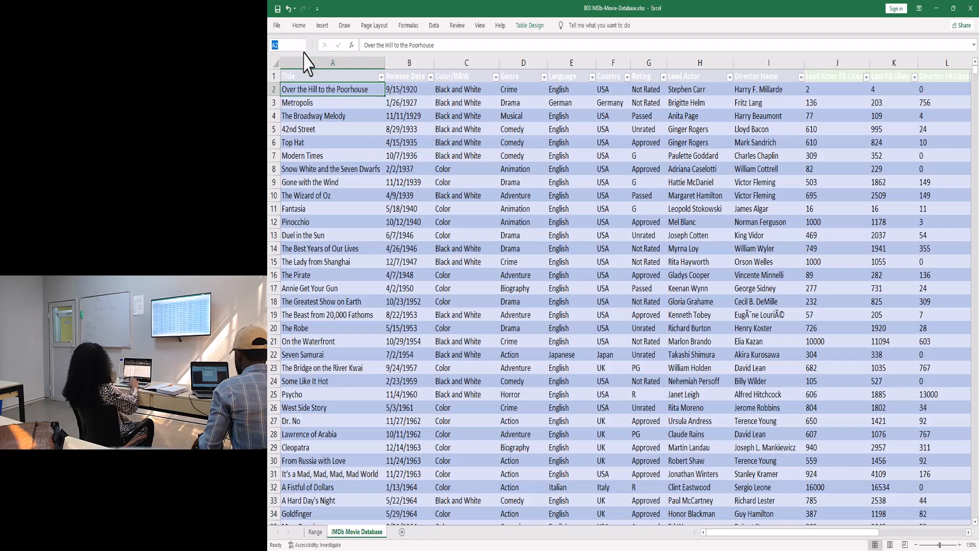
click(344, 125)
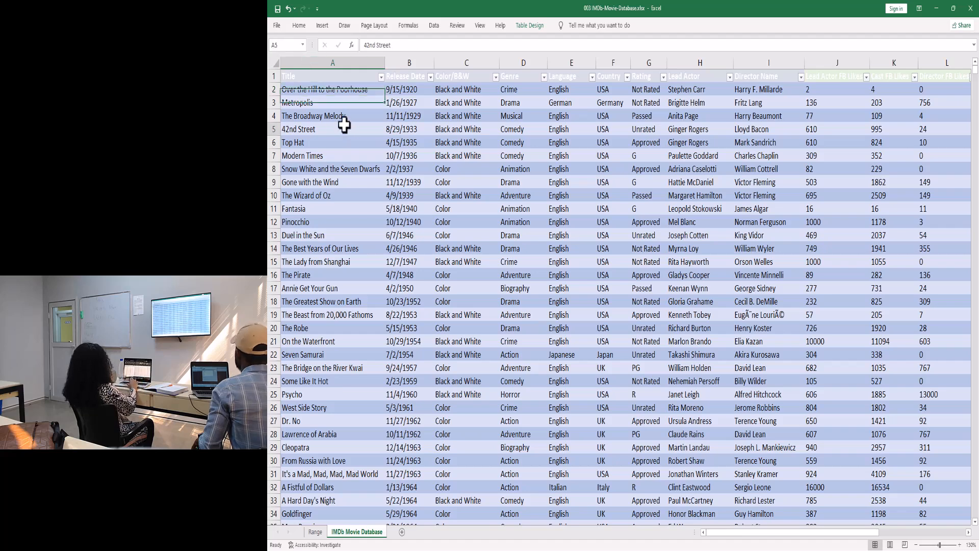
click(324, 92)
click(408, 105)
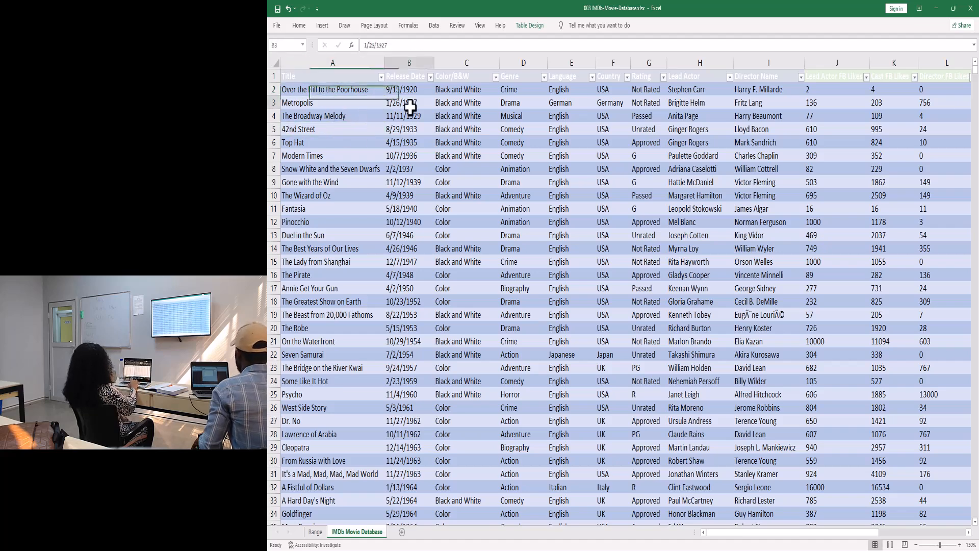
click(342, 114)
drag(335, 104, 331, 80)
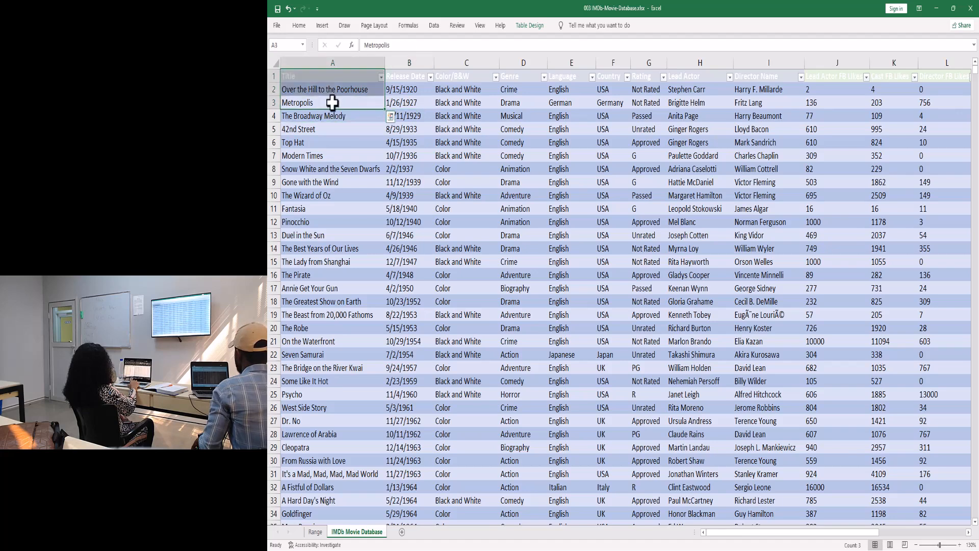
click(333, 103)
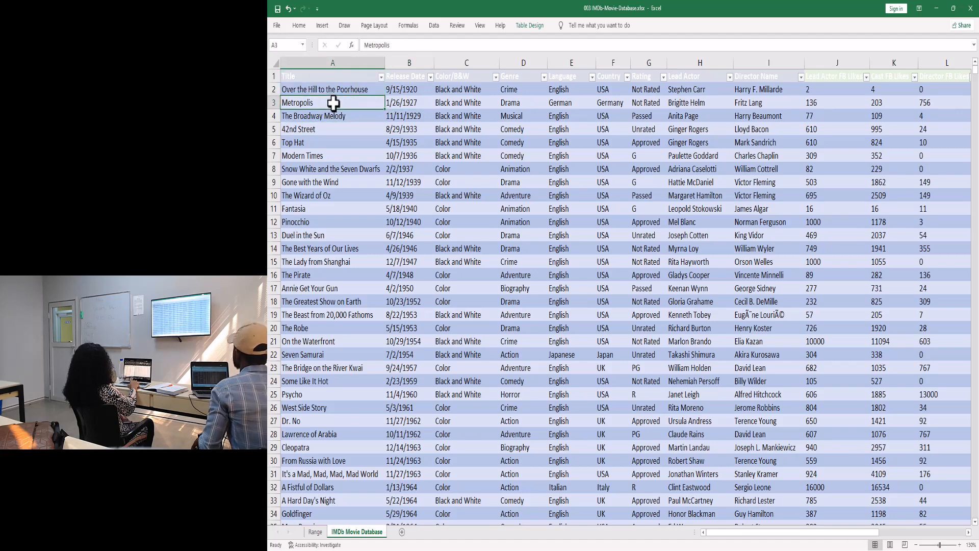
Select the data of Table1 by its name and assign it the name movies
click(302, 45)
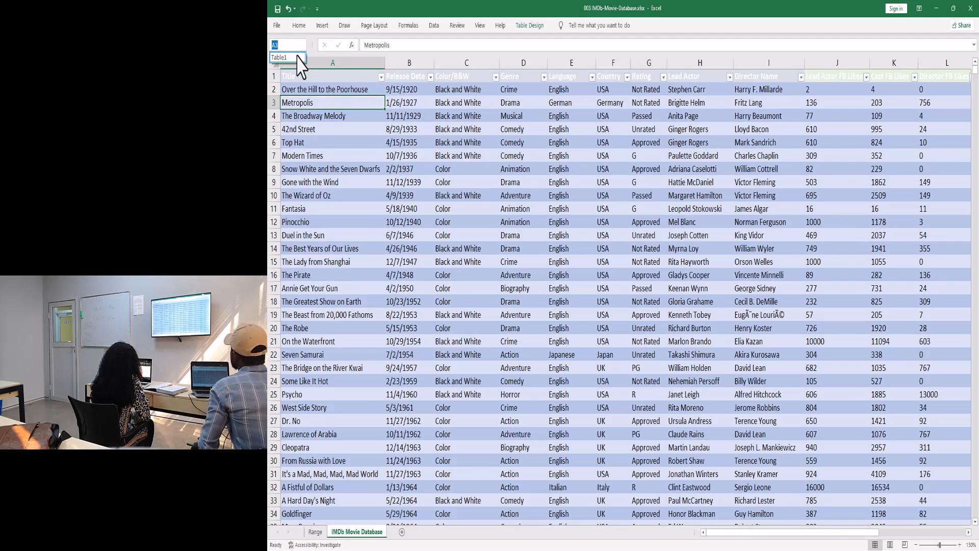
click(280, 58)
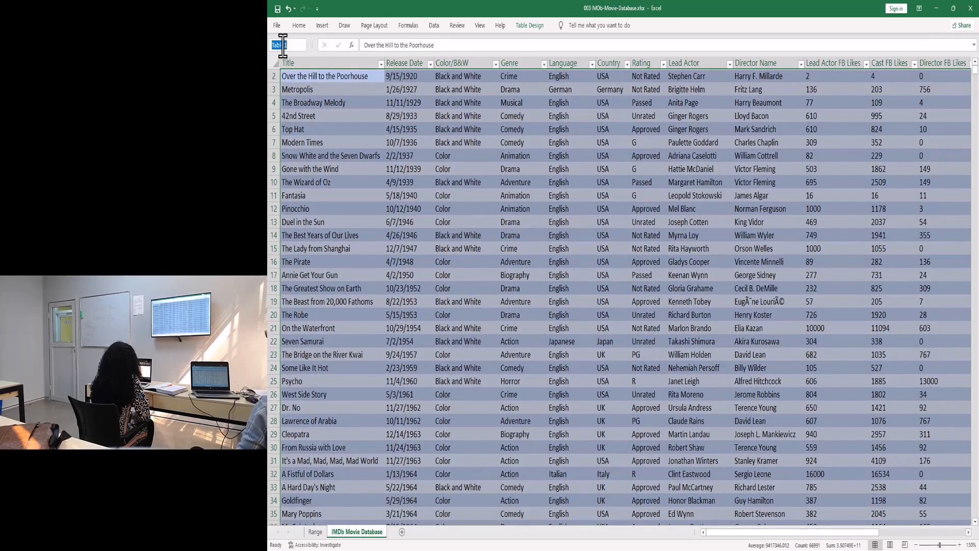
text(movie)
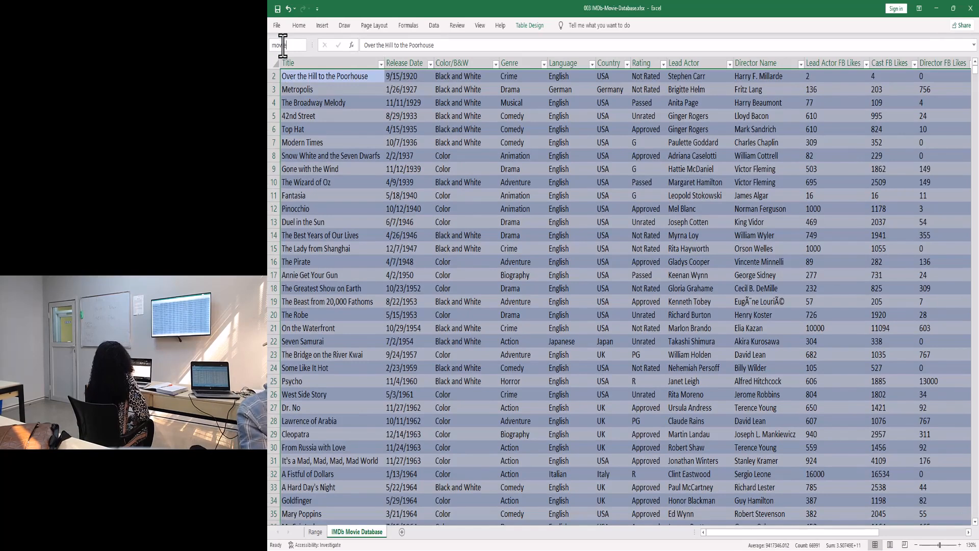
key(Escape)
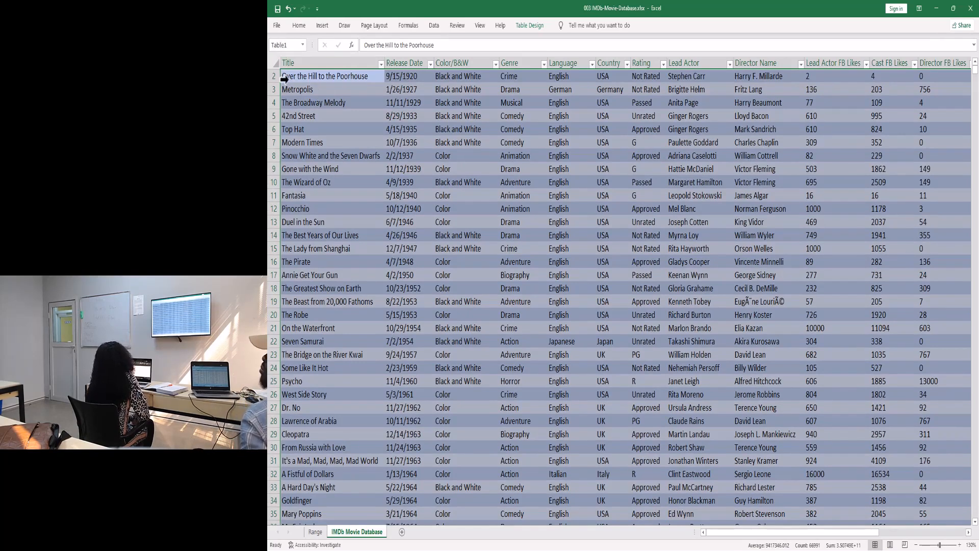
Check the workbook's defined names and go to the range named movies
click(275, 46)
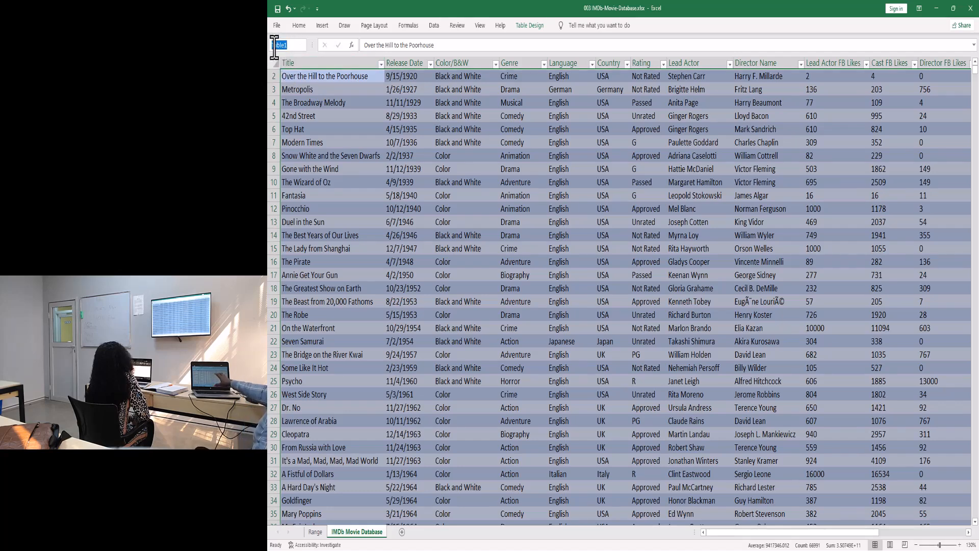
click(304, 46)
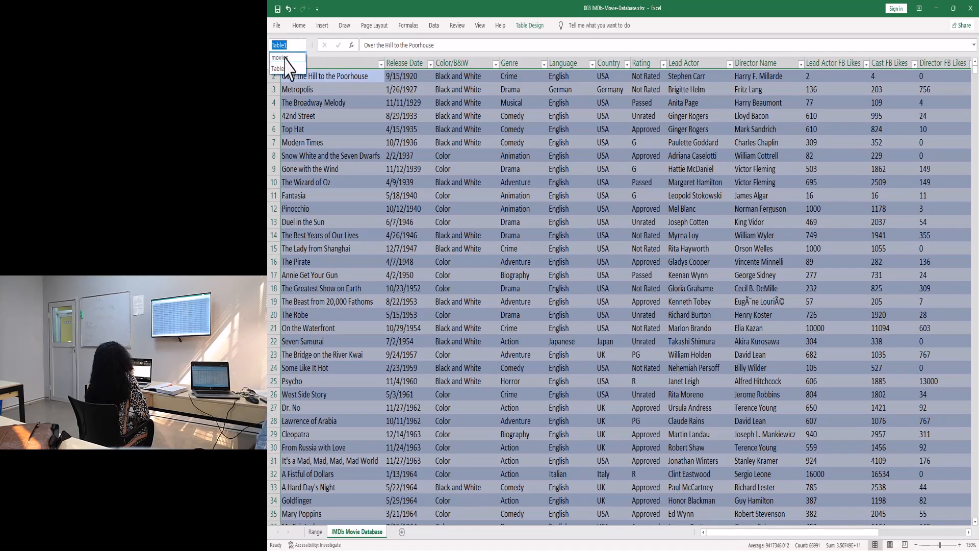
click(289, 60)
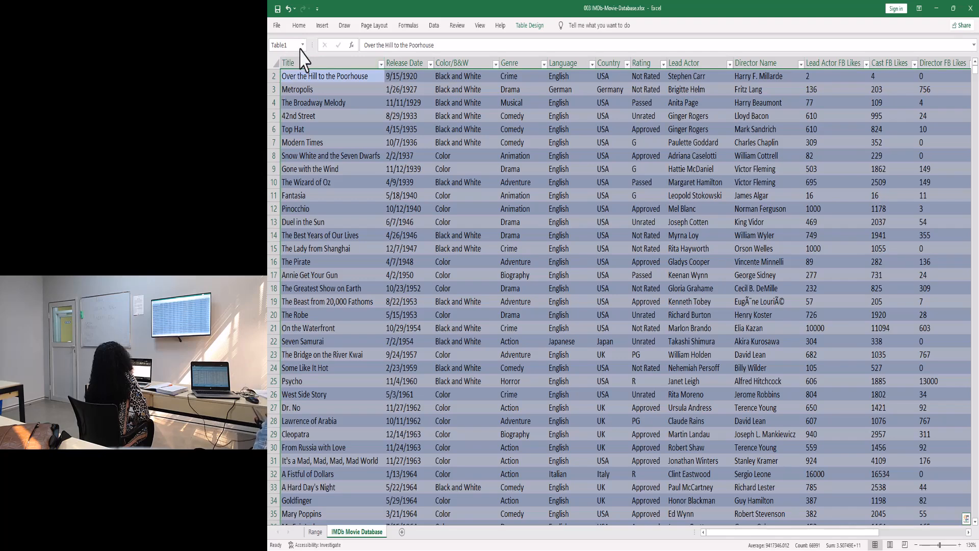
click(301, 47)
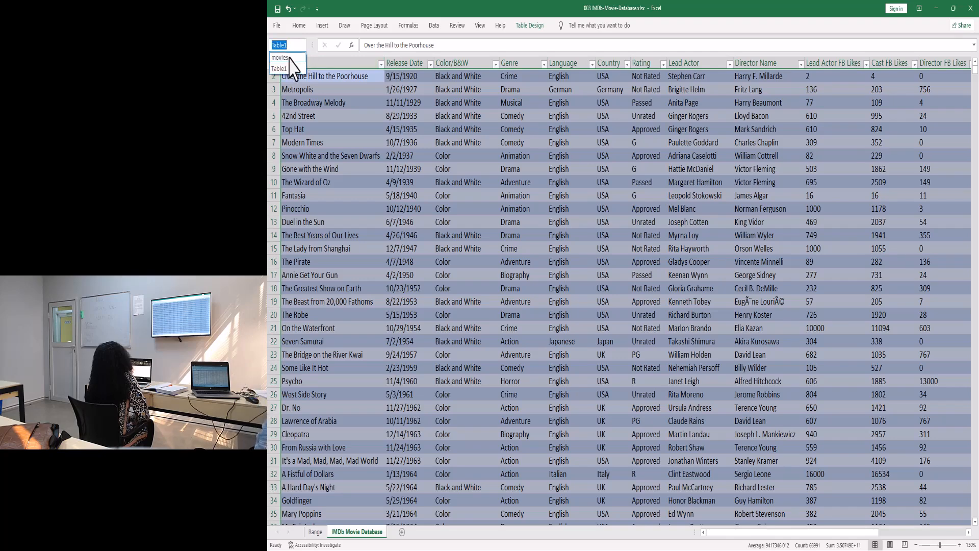
click(289, 58)
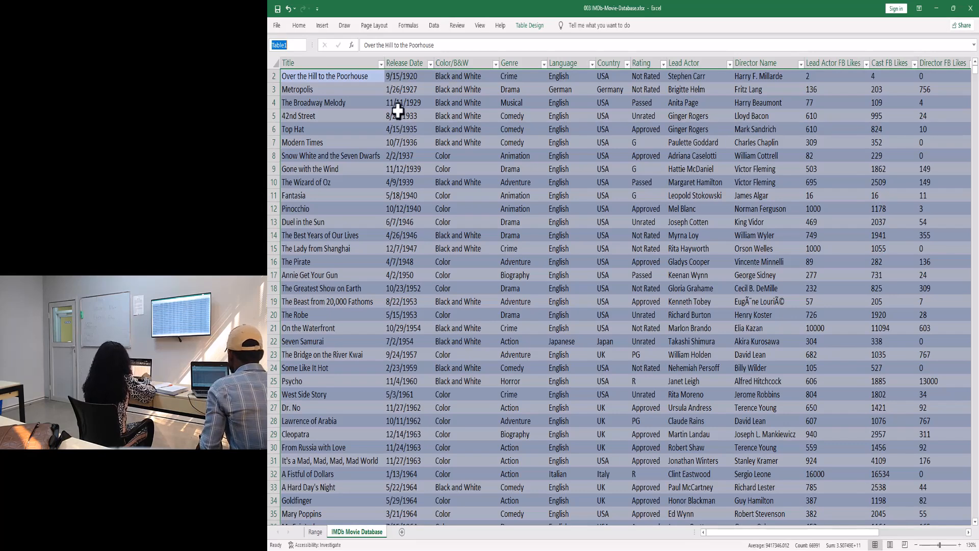
Create a PivotTable on a new worksheet, using movies as its source table or range
click(321, 25)
click(283, 47)
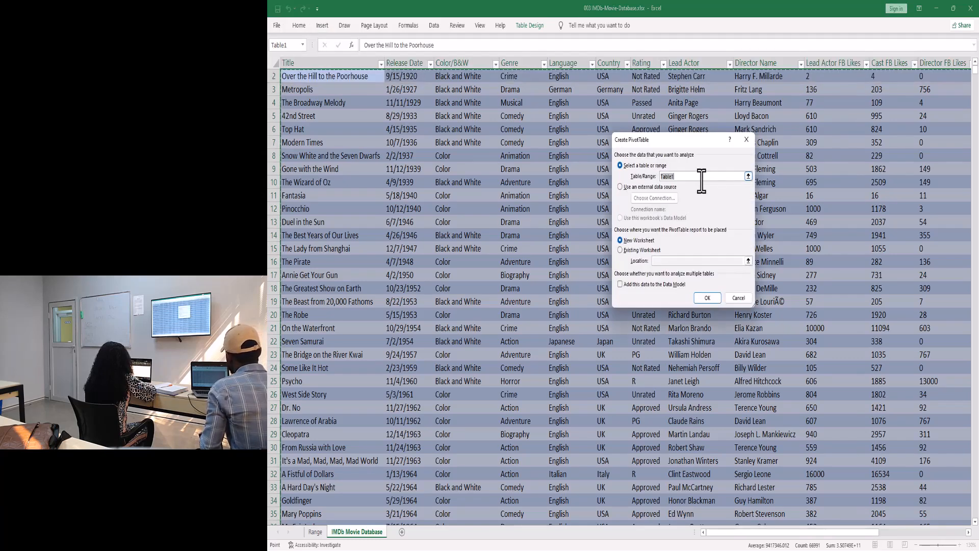
click(702, 181)
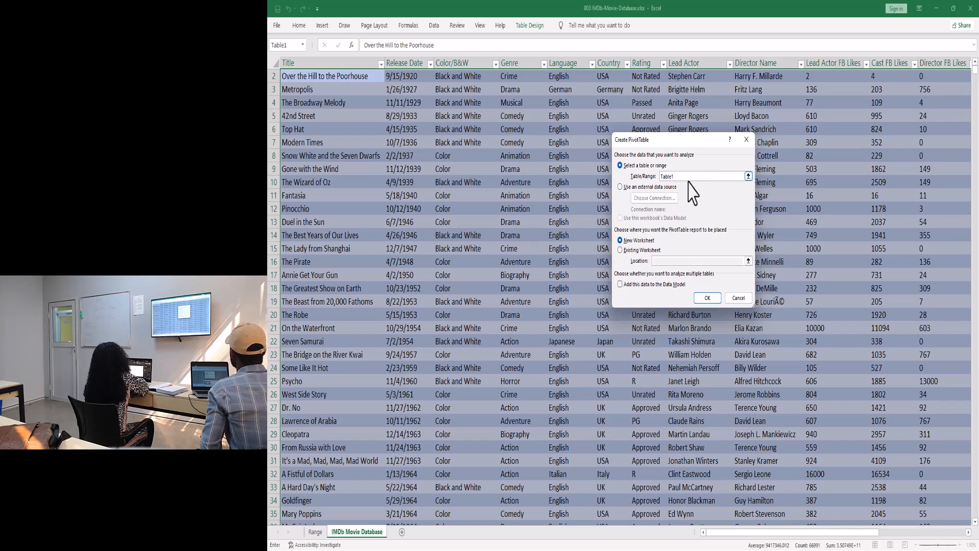
double_click(687, 176)
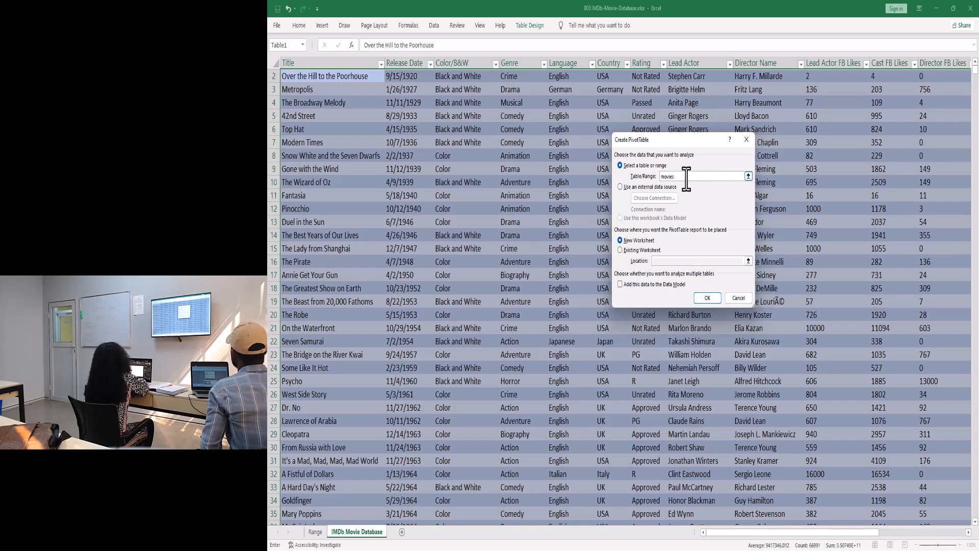
click(706, 298)
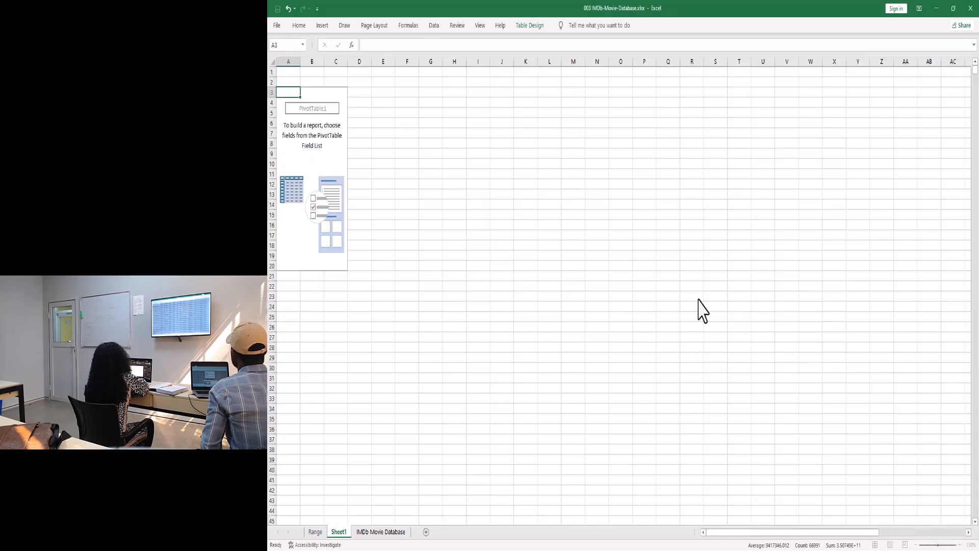
Rename the new PivotTable's sheet to table
double_click(338, 532)
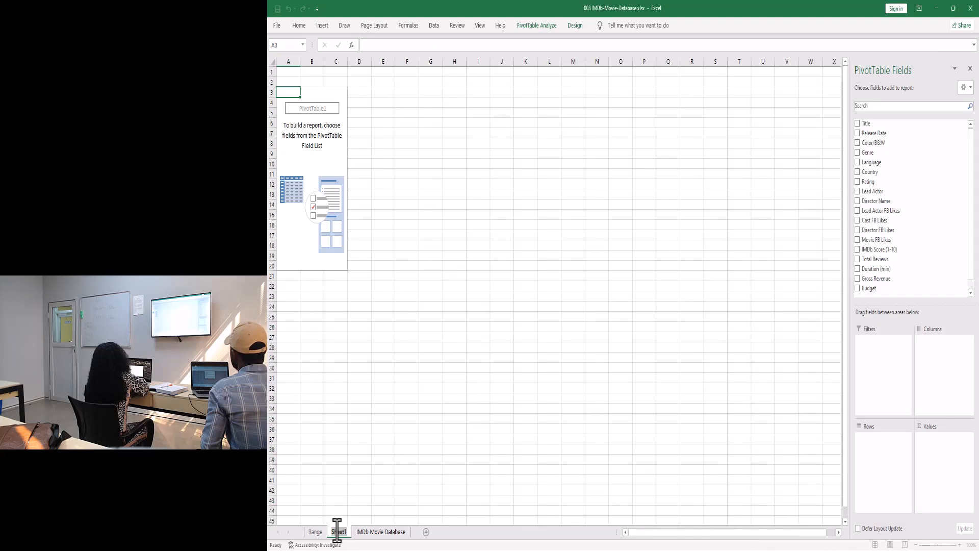
text(table)
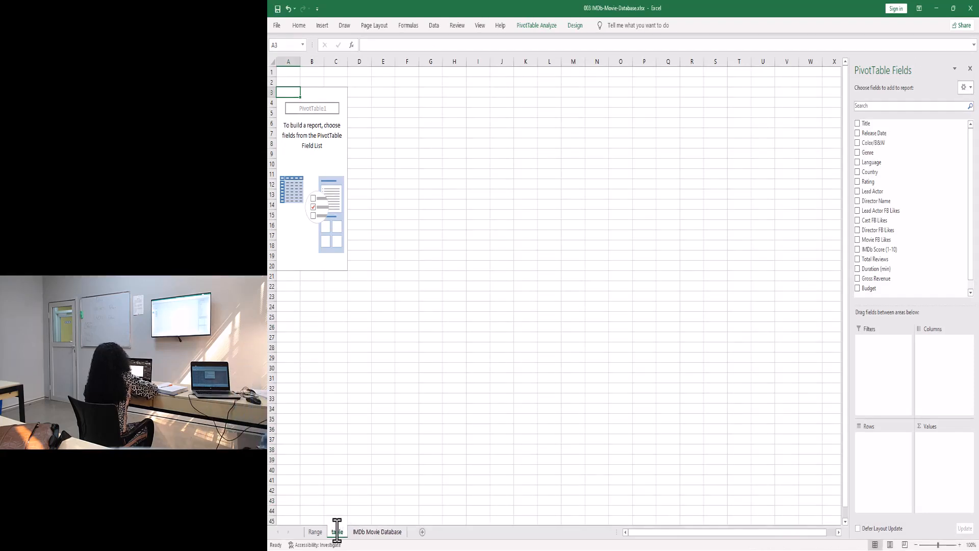
key(Return)
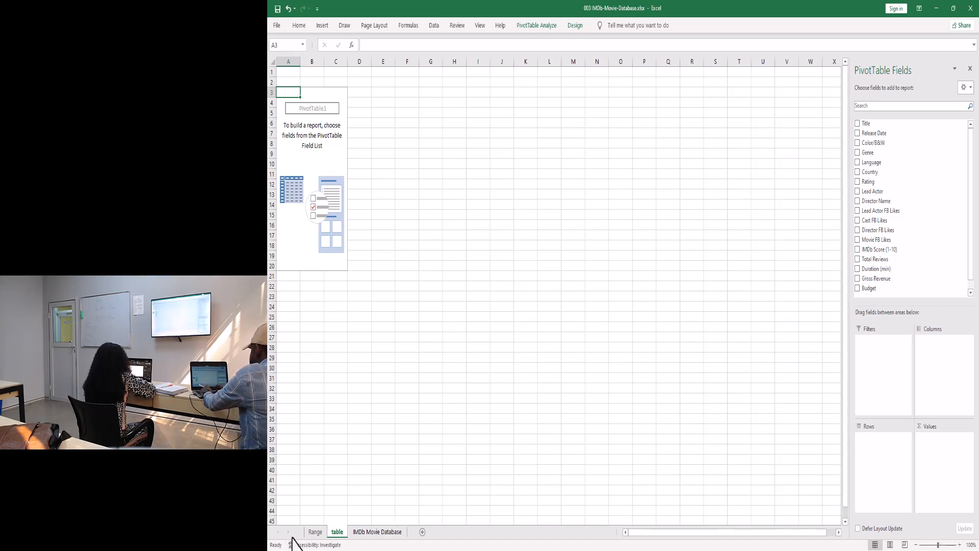
View the PivotTable on the Range sheet and return to the IMDb Movie Database sheet
click(314, 532)
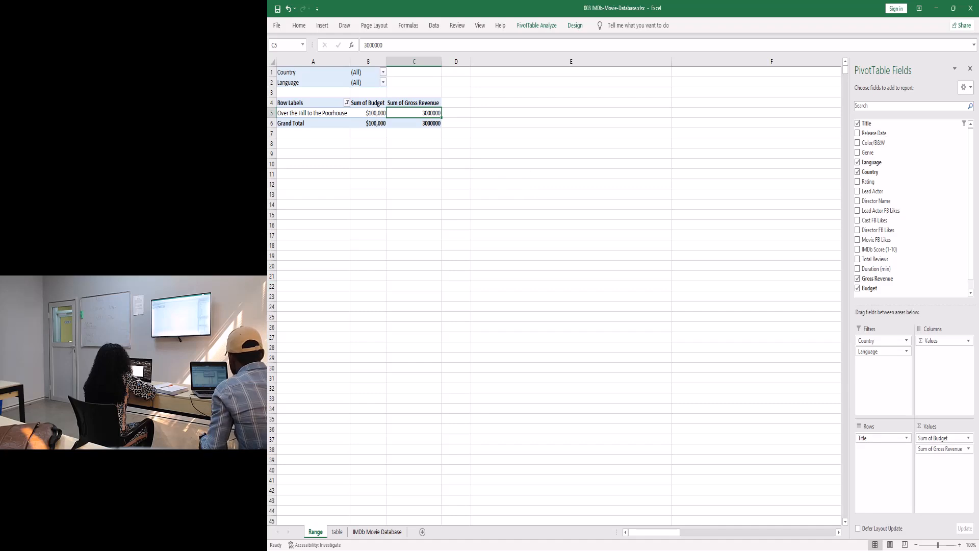
key(alt+Tab)
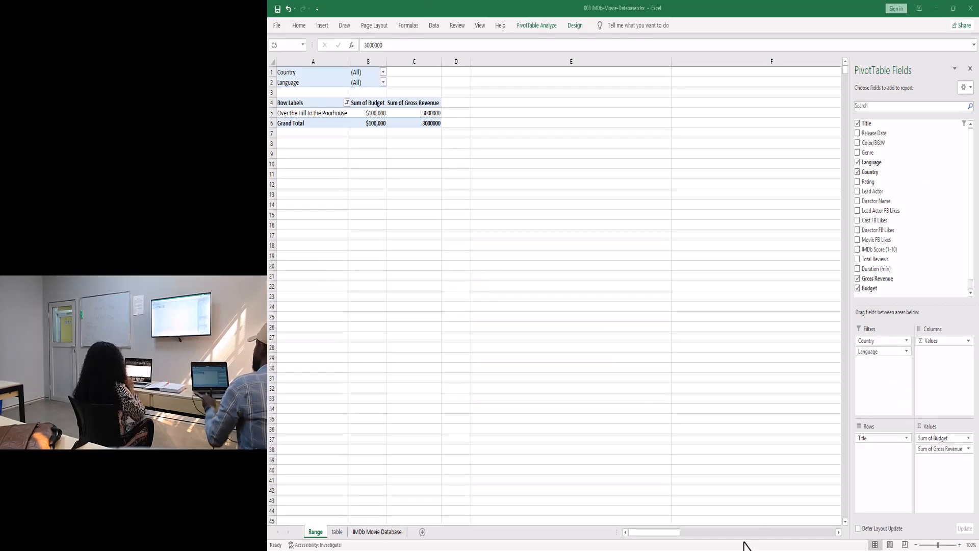
click(380, 532)
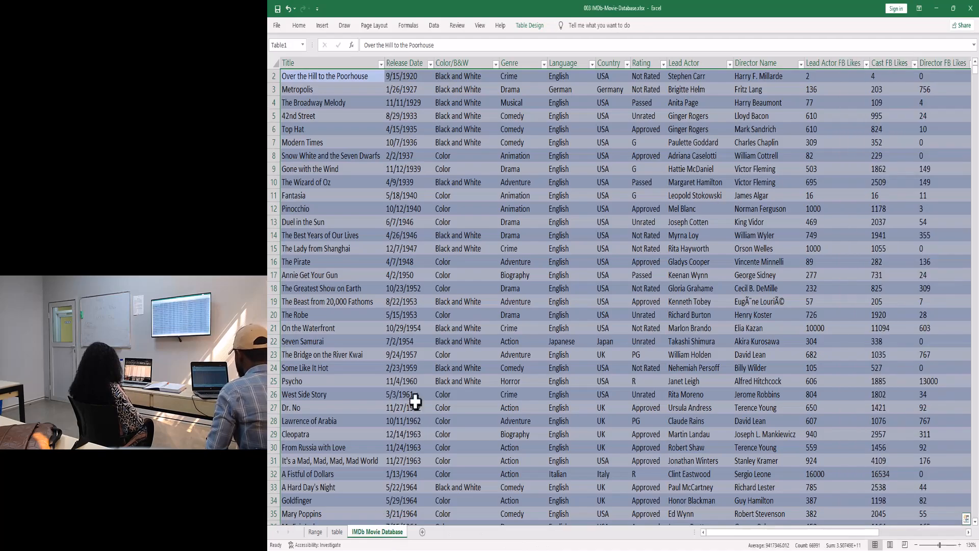
Look through the movie records on the IMDb Movie Database sheet down to the last row and return to the header row
scroll(431, 249, down, 11)
scroll(431, 257, down, 20)
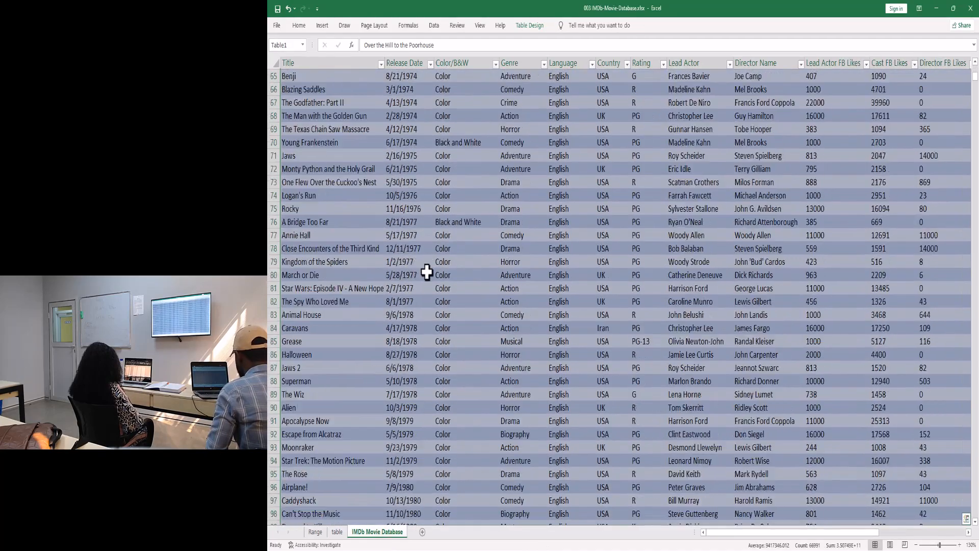
scroll(328, 408, down, 20)
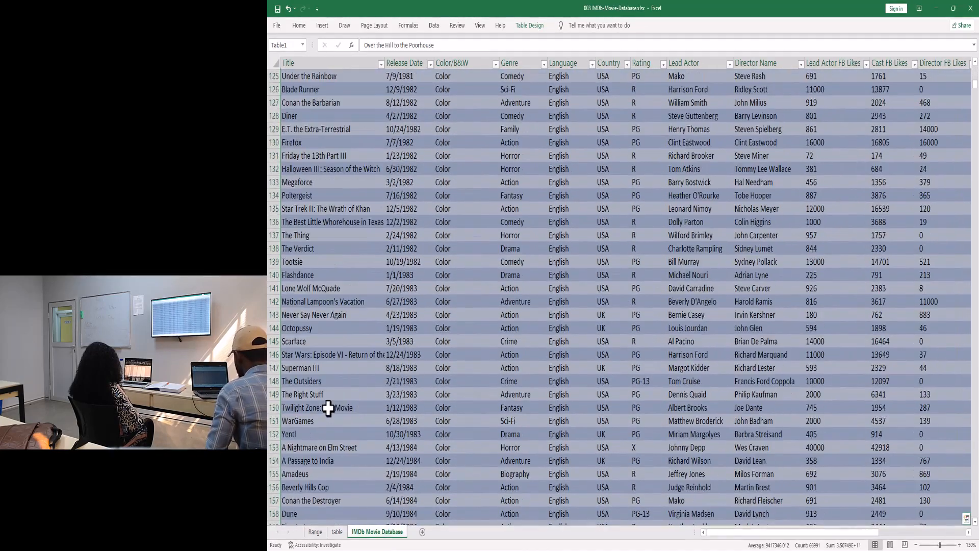
scroll(329, 408, down, 13)
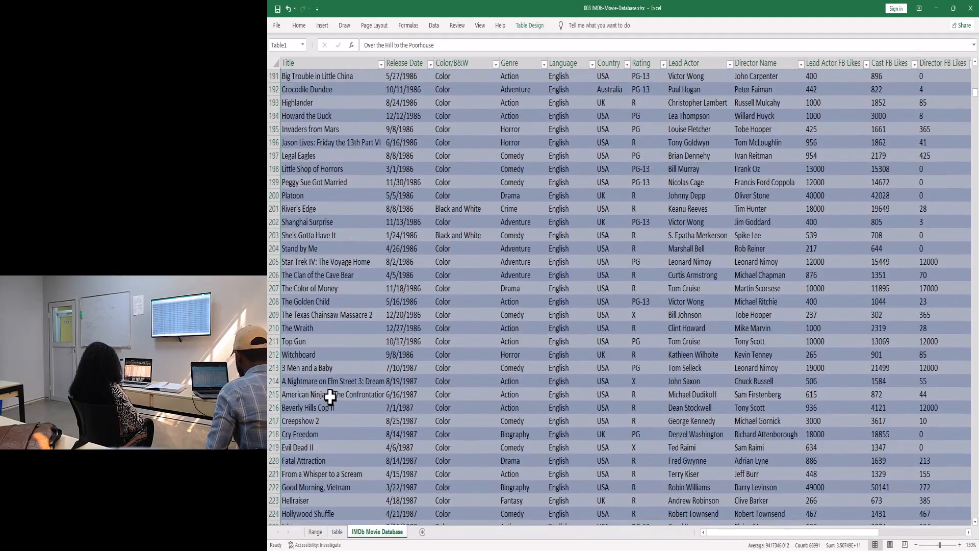
click(328, 396)
scroll(329, 396, down, 6)
scroll(330, 398, down, 20)
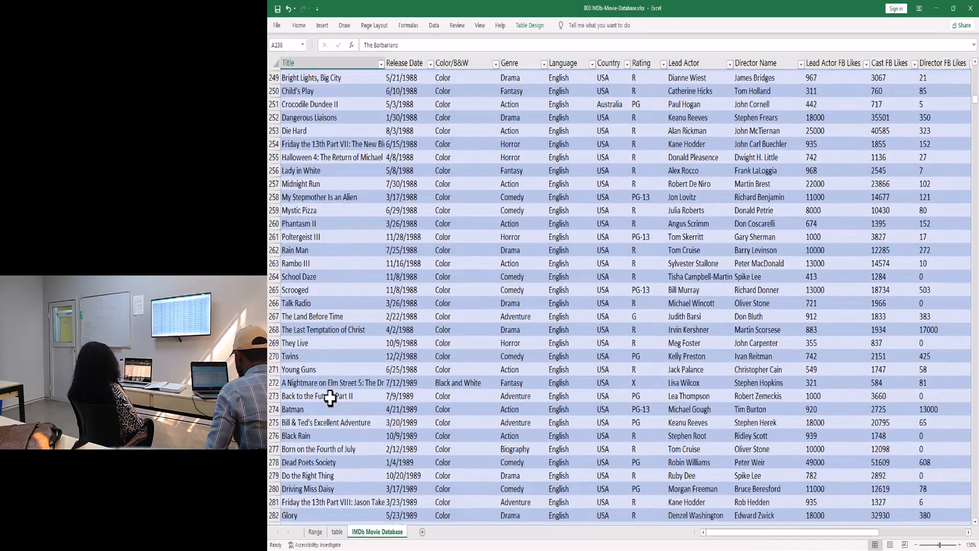
scroll(331, 400, down, 10)
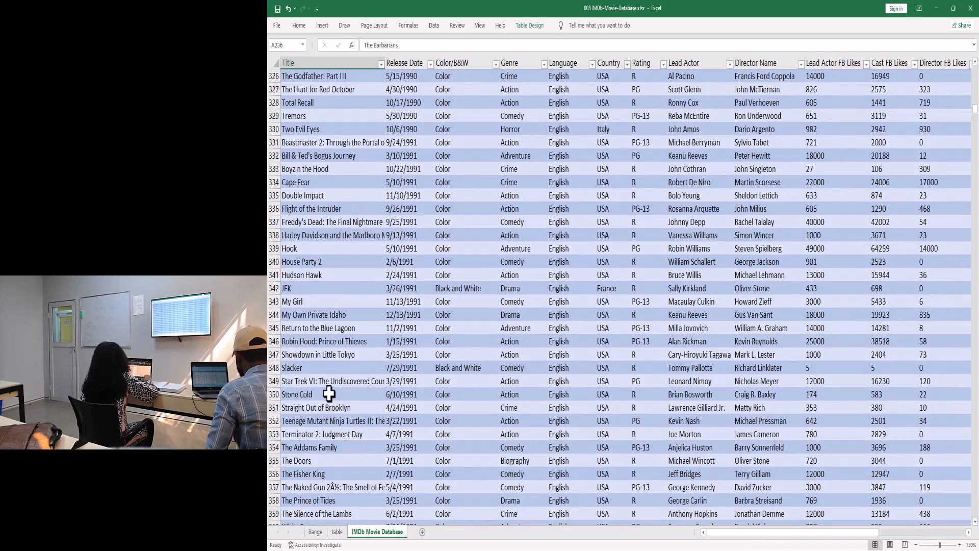
key(ctrl+Down)
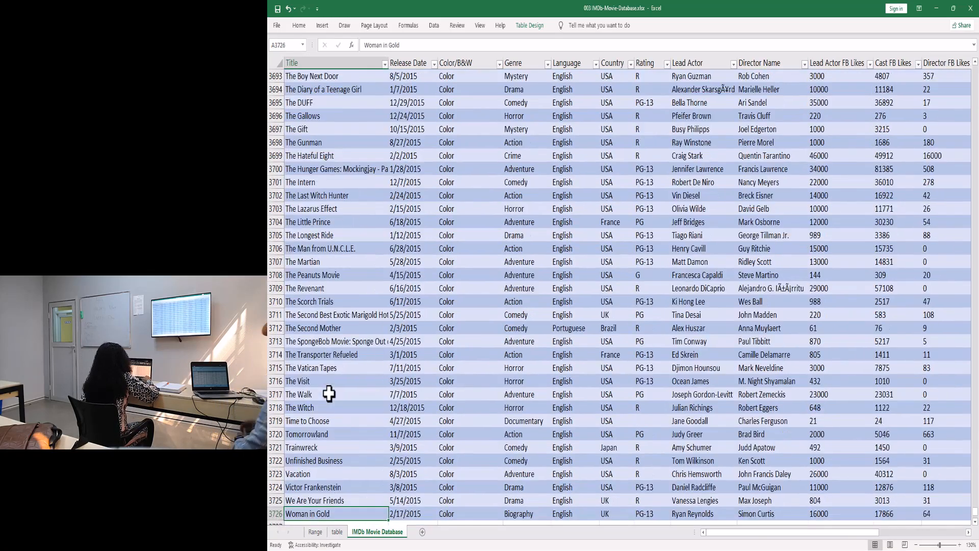
click(309, 392)
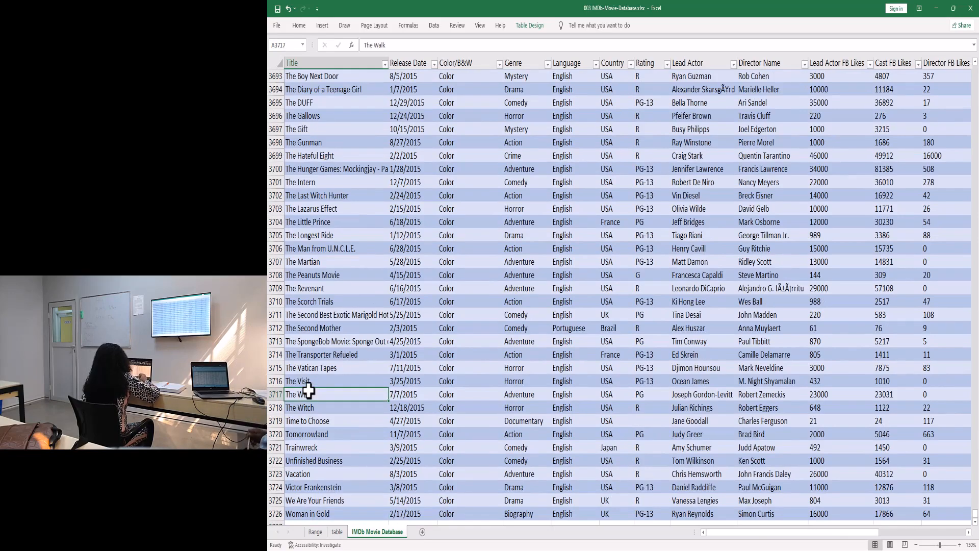
key(ctrl+Up)
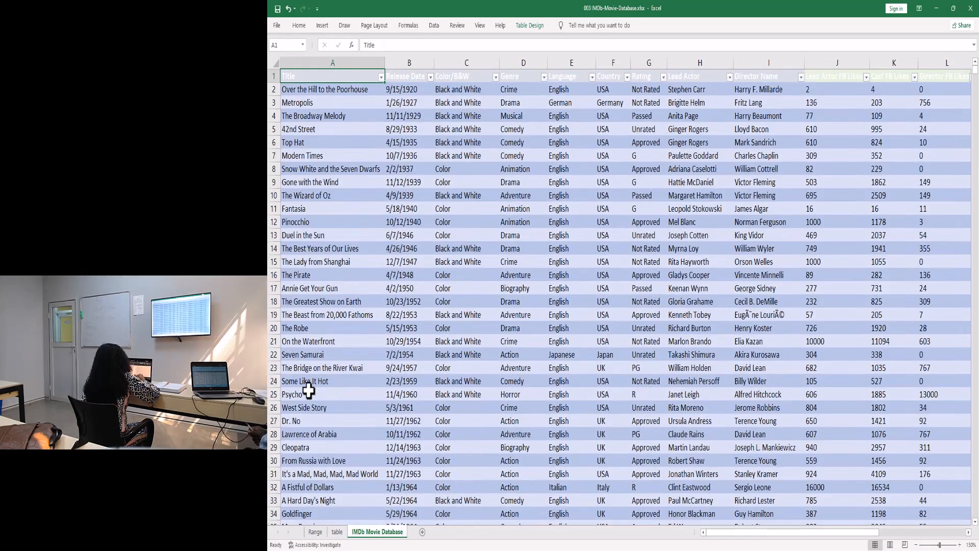
Set the Gross Revenue of the first movie, Over the Hill to the Poorhouse, to 0
click(362, 92)
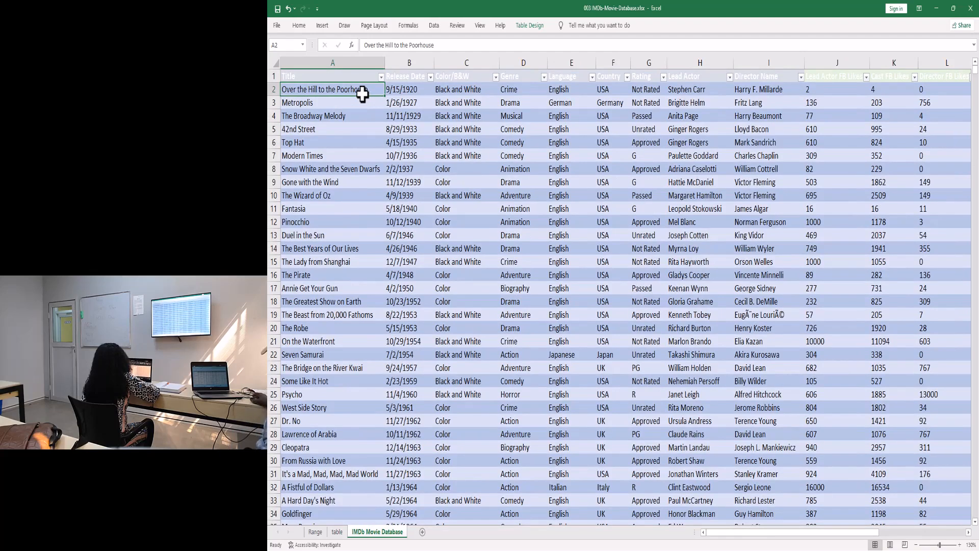
key(ctrl+Right)
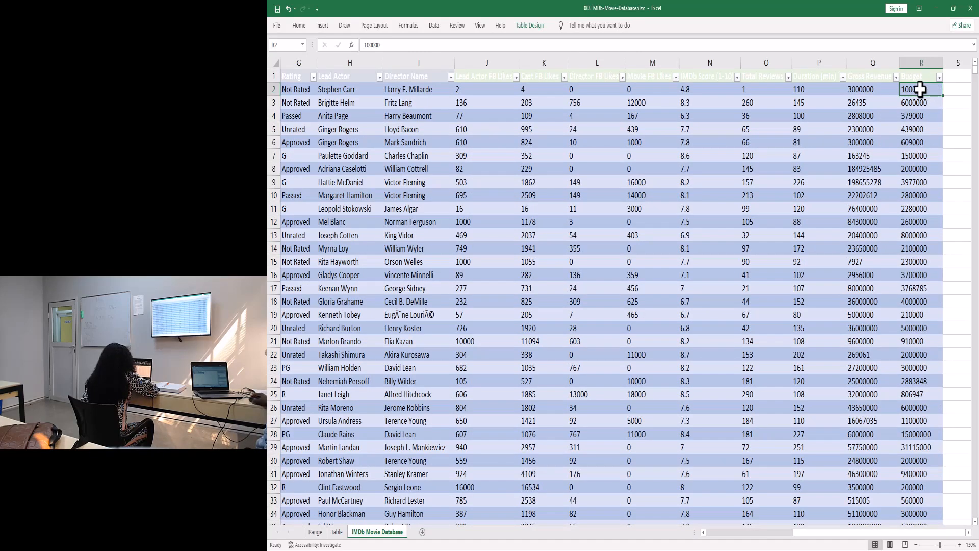
click(872, 96)
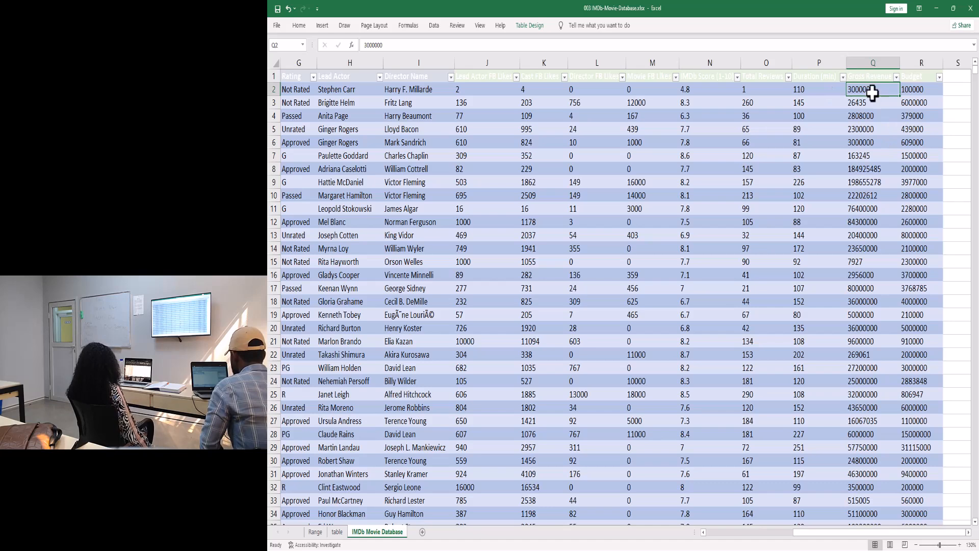
double_click(873, 92)
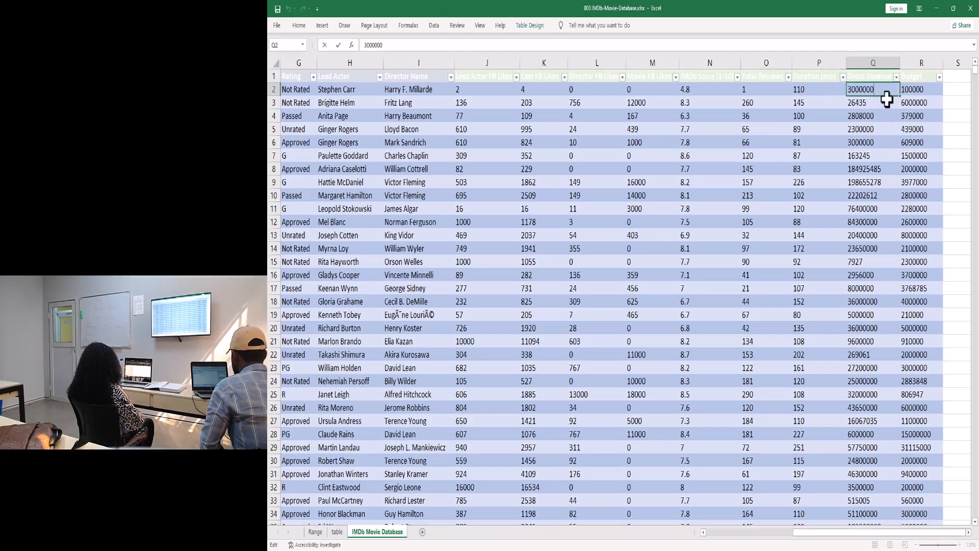
key(BackSpace)
key(BackSpace)
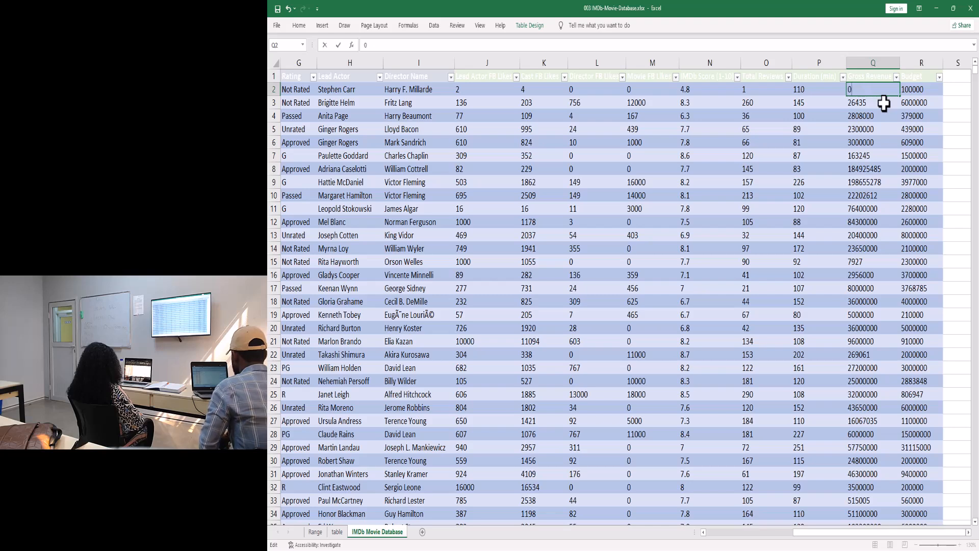
key(Return)
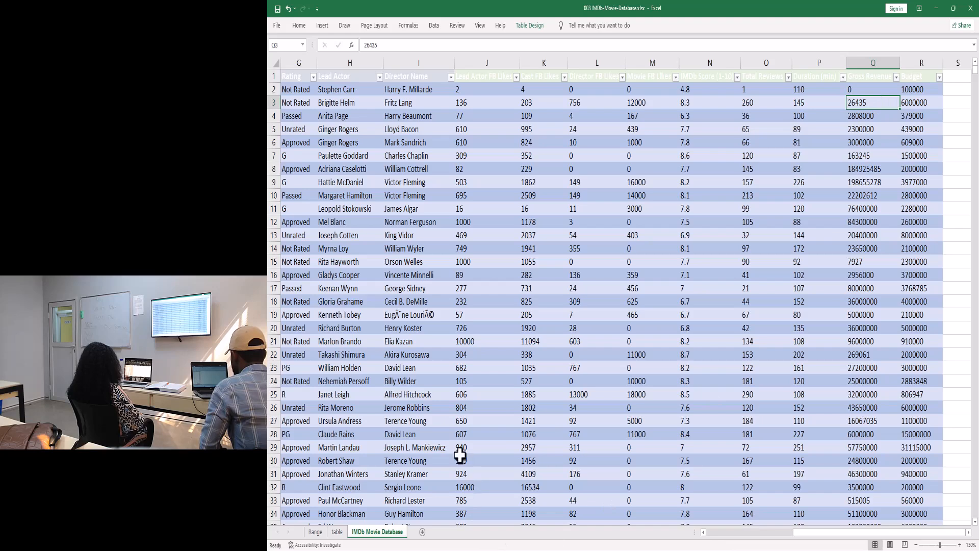
Go to the table sheet and look at the empty PivotTable, its field list and its analysis options
click(337, 532)
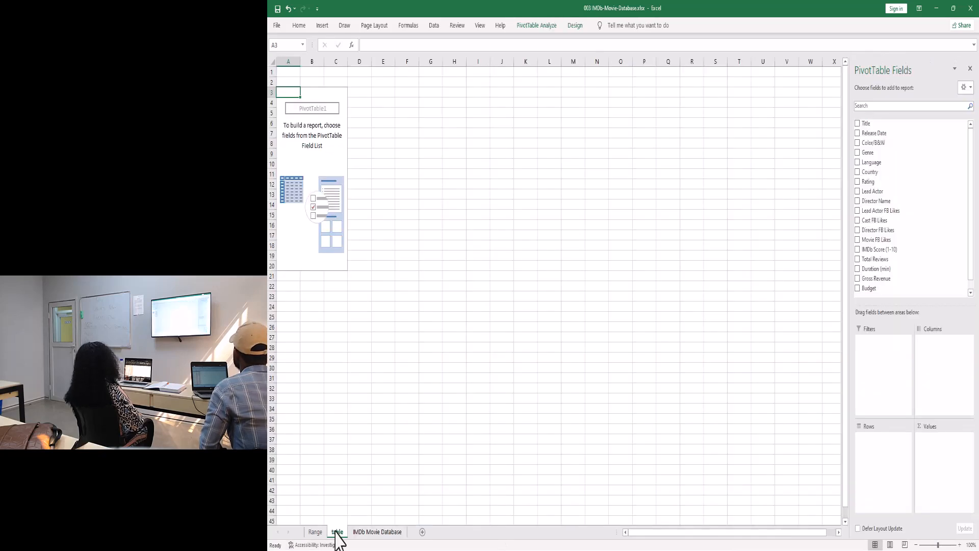
click(316, 163)
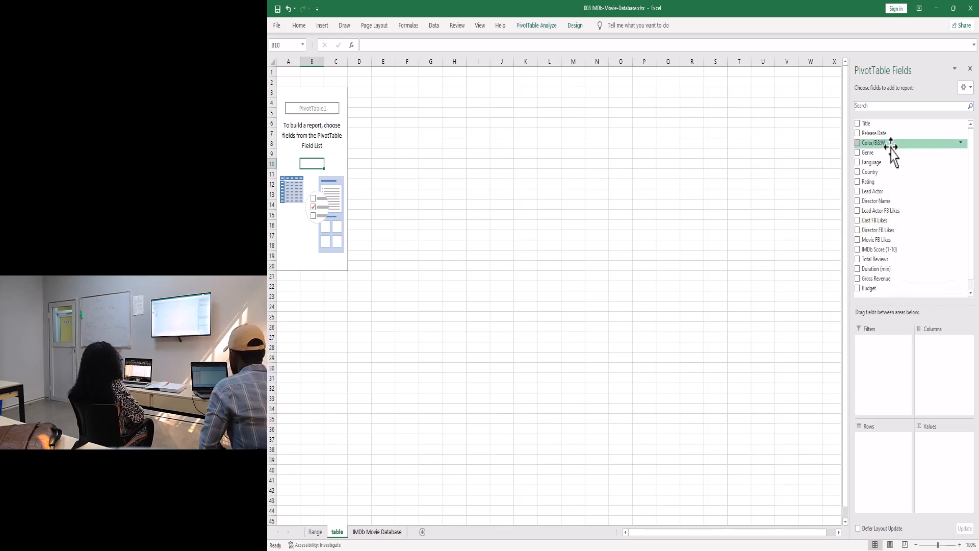
drag(885, 125, 403, 231)
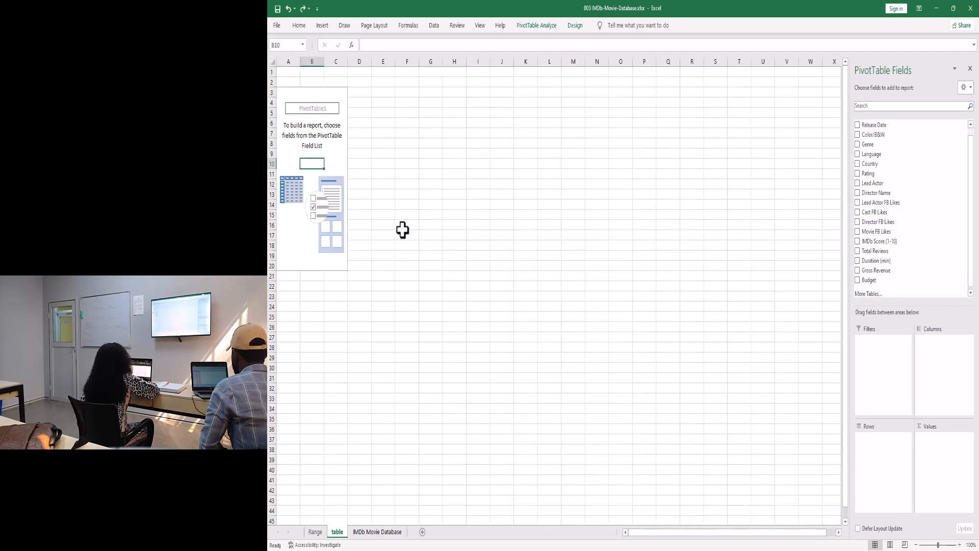
click(337, 151)
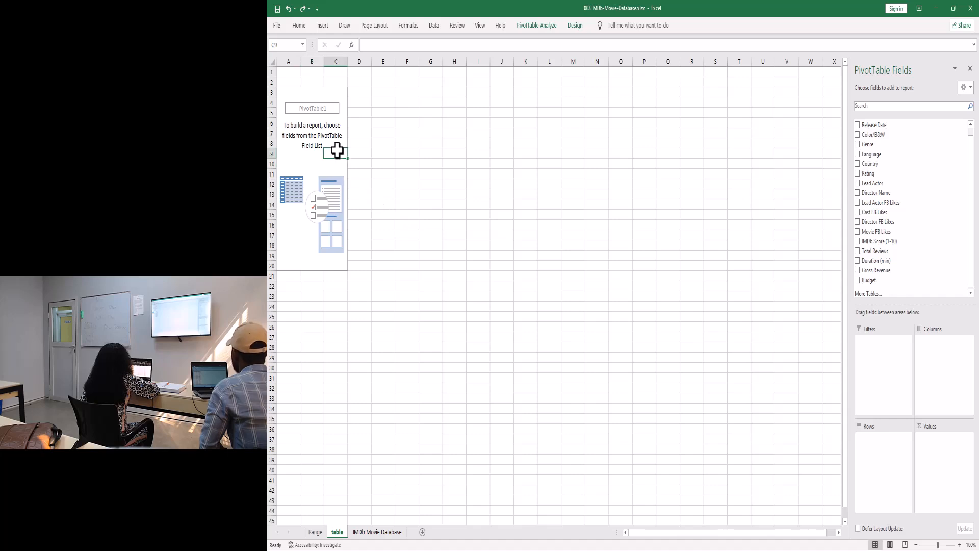
click(537, 29)
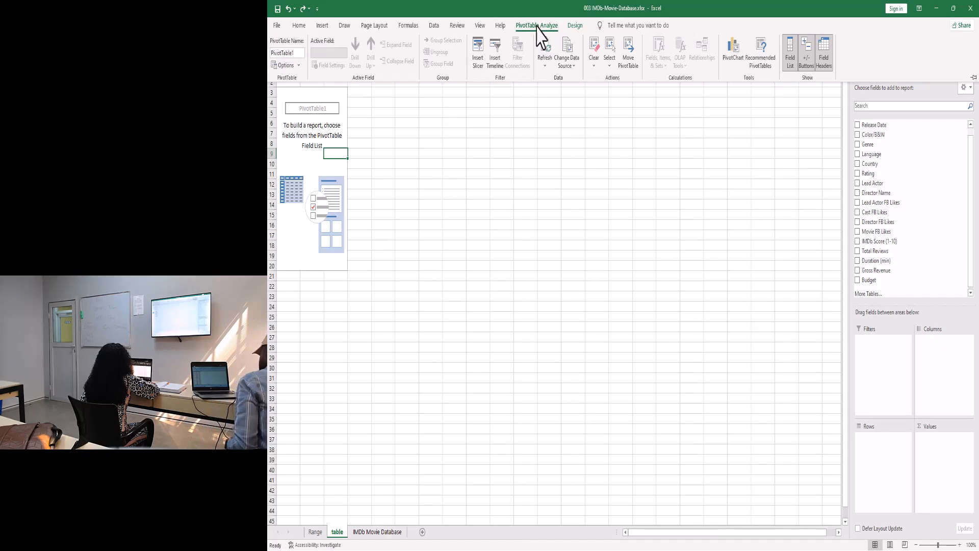
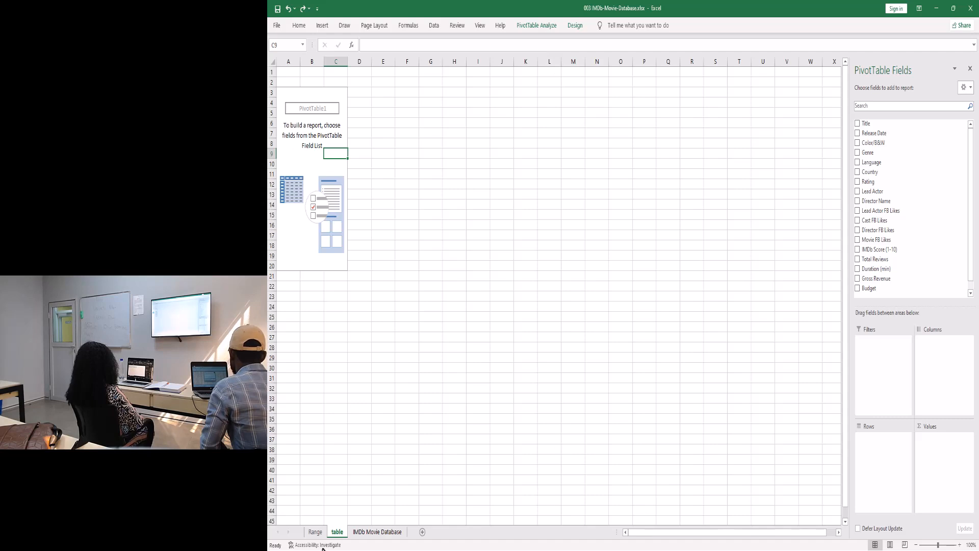
click(314, 243)
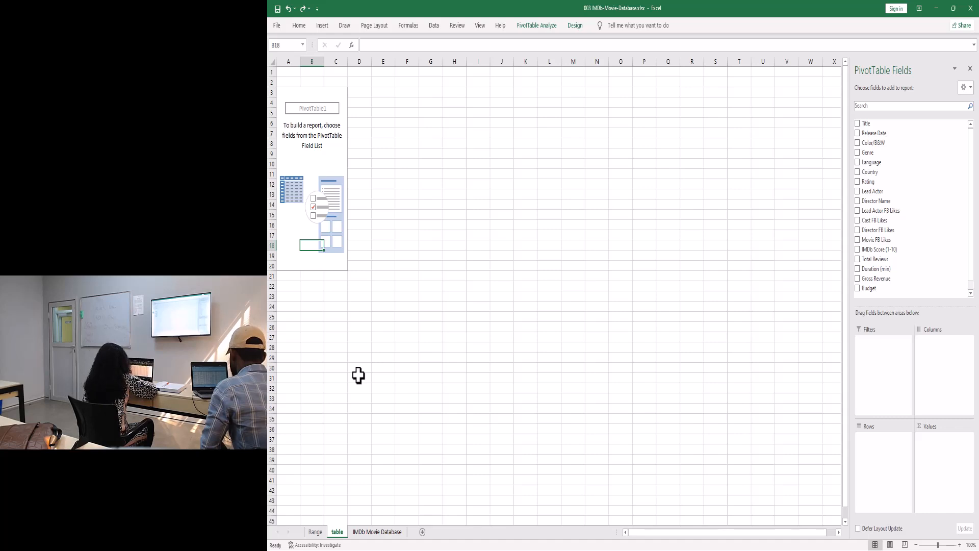
Copy the last movie record, Woman in Gold, on the IMDb Movie Database sheet into row 3727 directly below the table
click(377, 531)
scroll(368, 341, down, 1)
scroll(369, 340, down, 13)
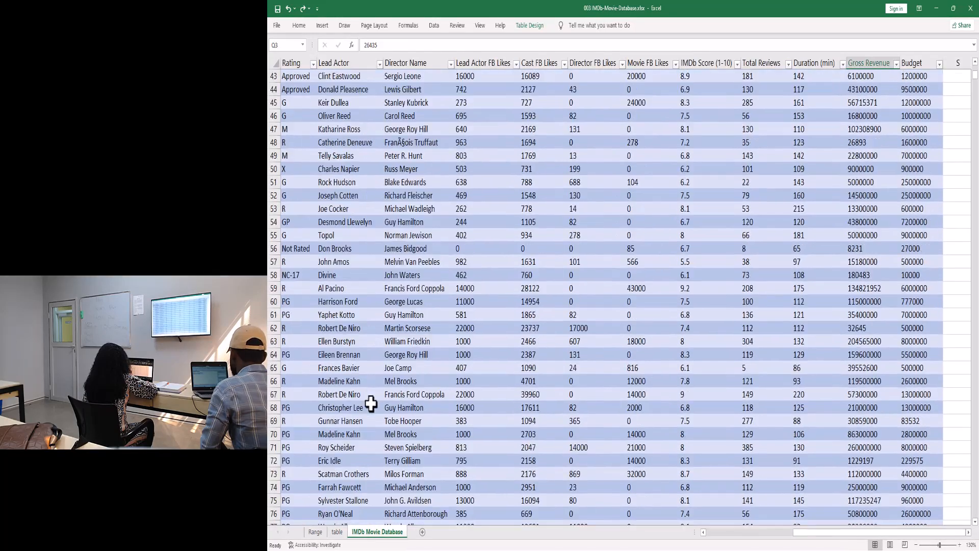
click(373, 405)
key(ctrl+Down)
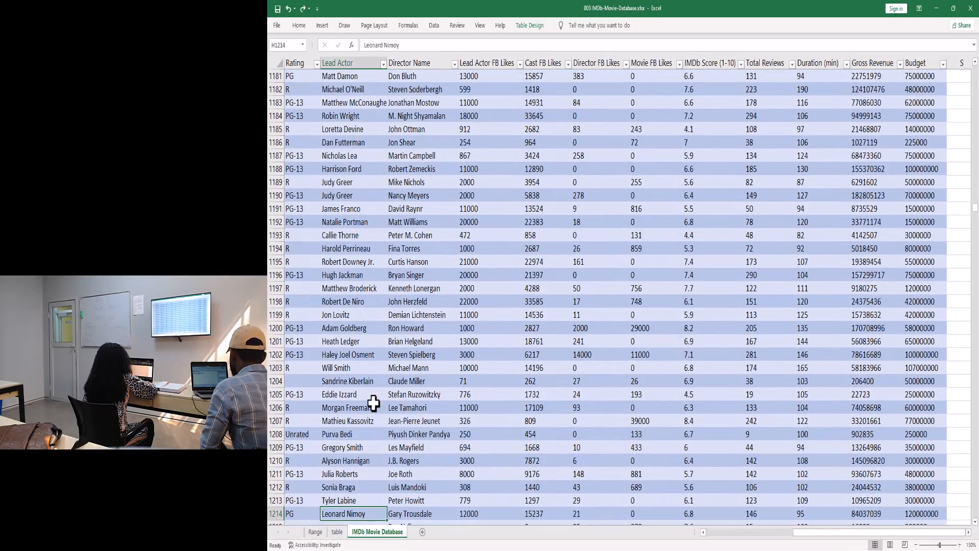
key(ctrl+Left)
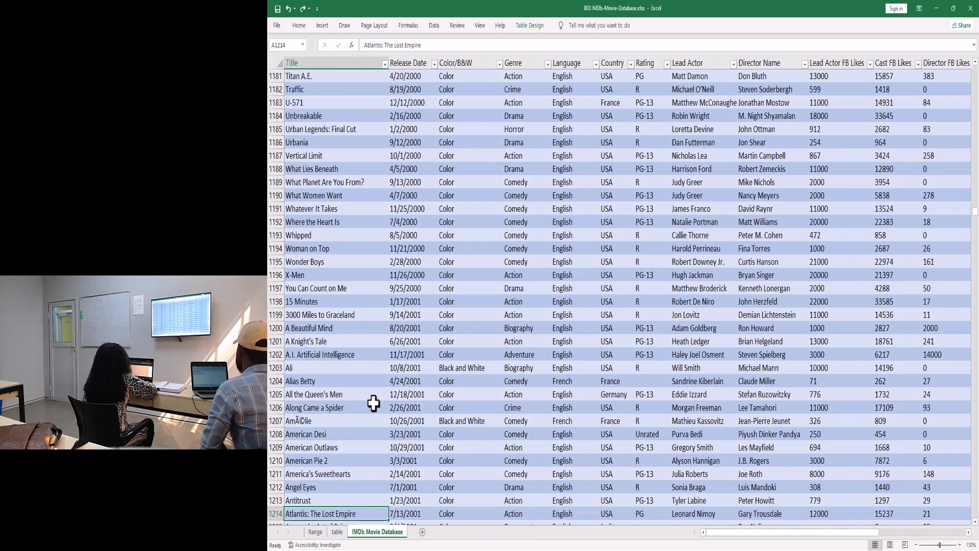
scroll(375, 400, down, 2)
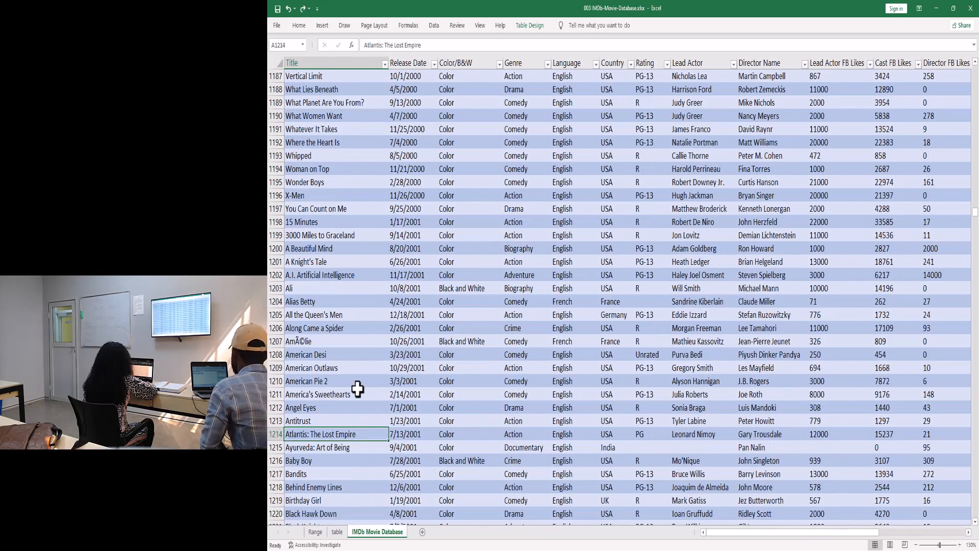
key(ctrl+Down)
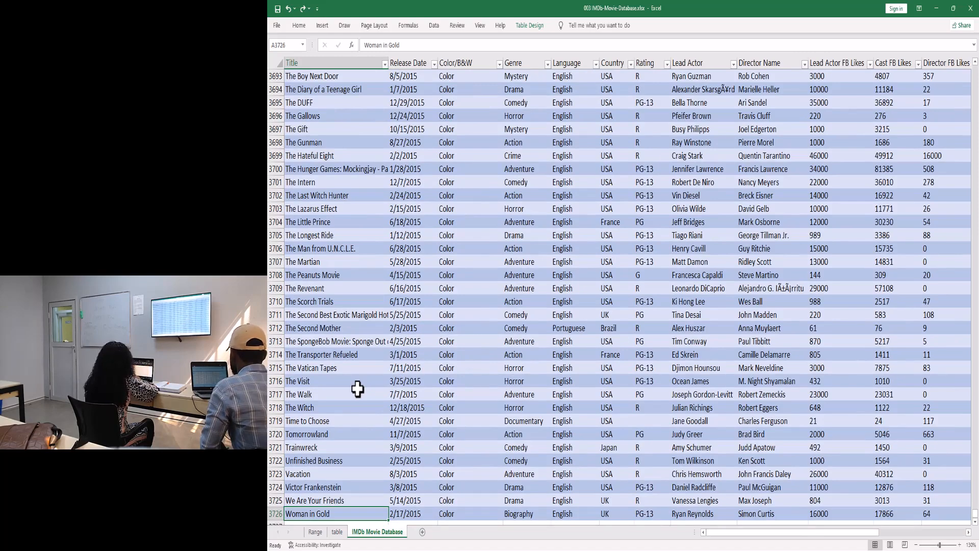
scroll(353, 403, down, 2)
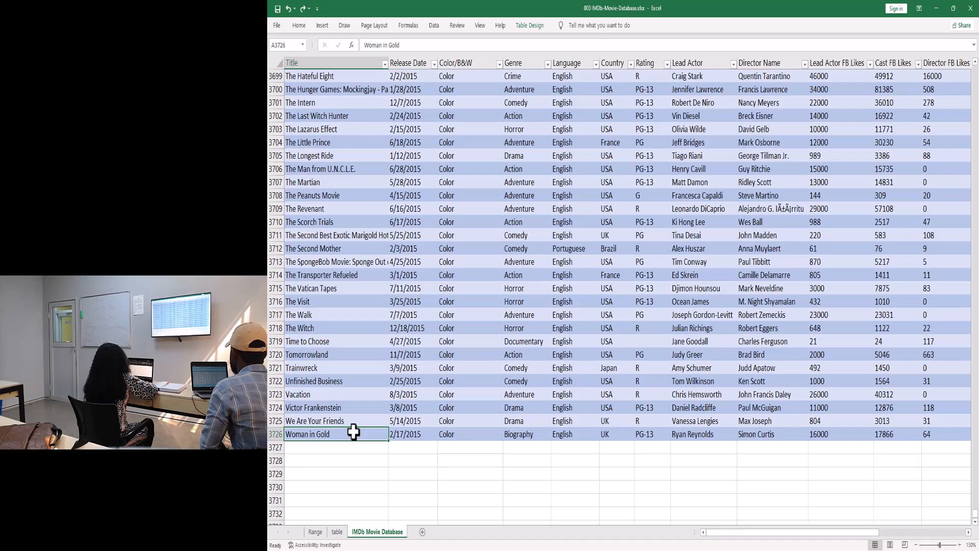
key(ctrl+shift+Right)
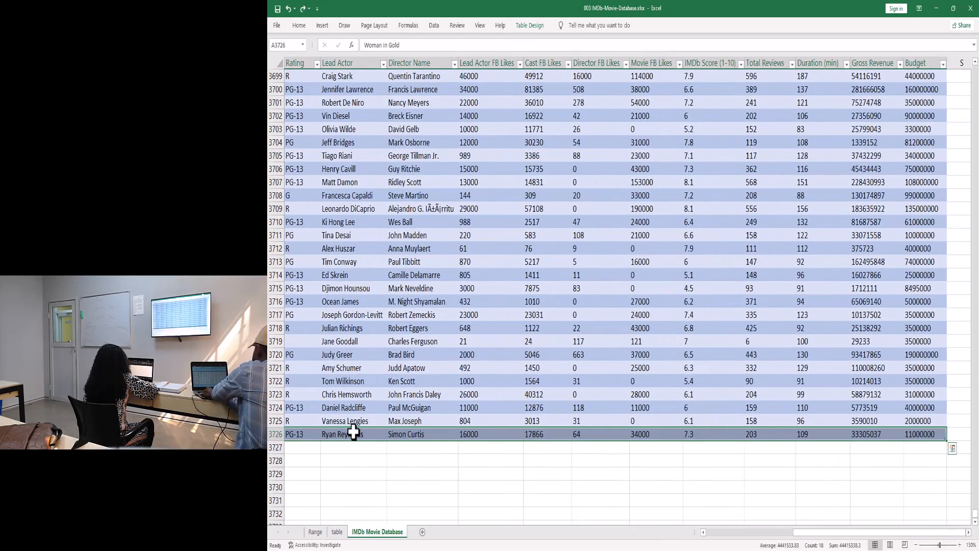
key(ctrl+c)
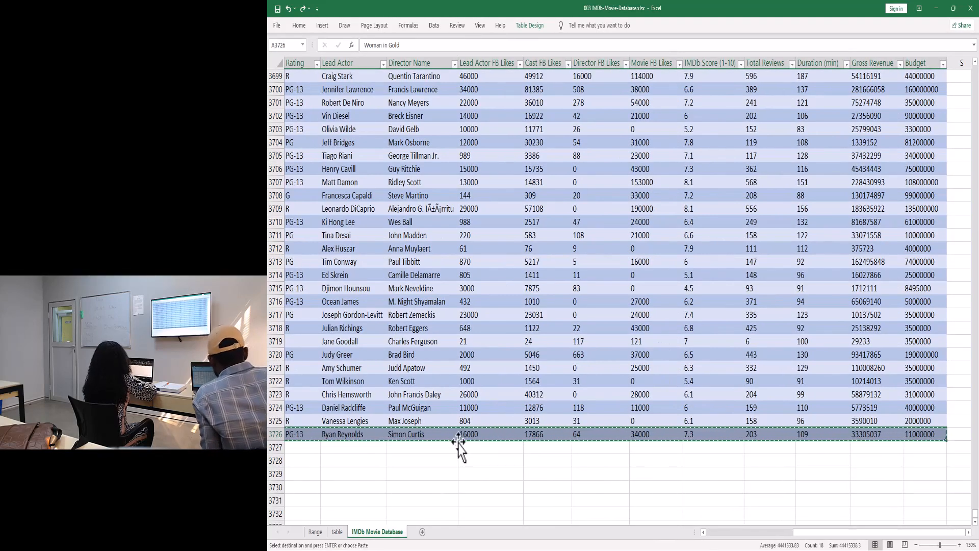
key(Down)
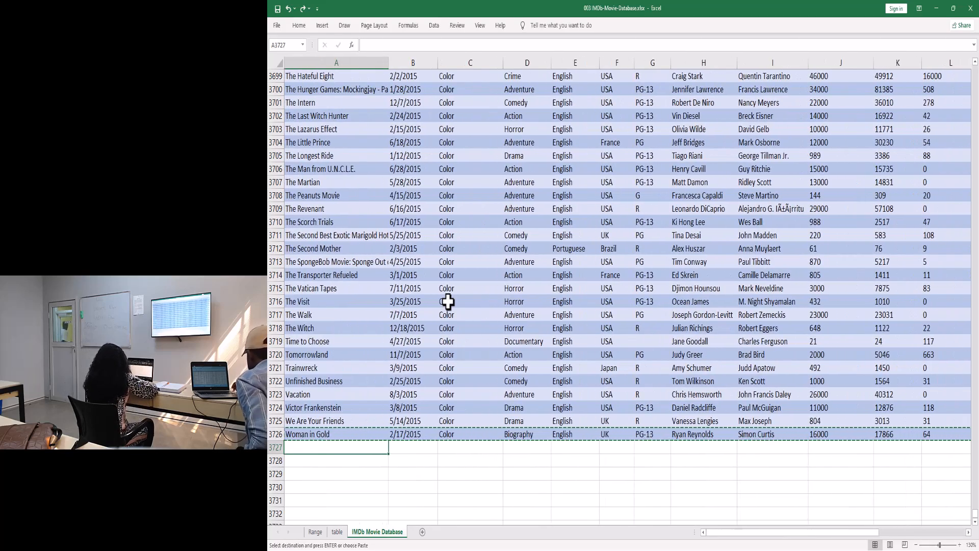
key(ctrl+v)
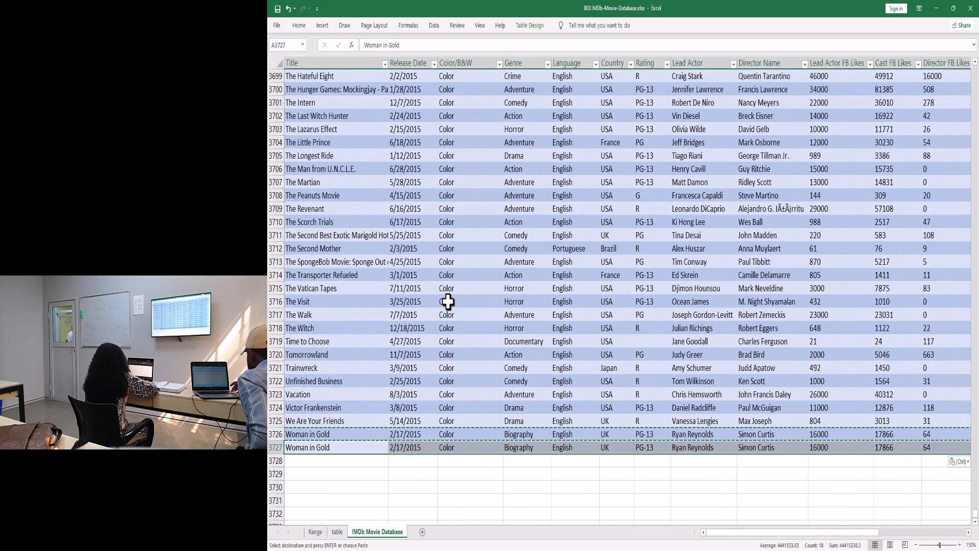
Retitle the copied movie in row 3727 Woman in Gold2 and return to the PivotTable on the table sheet
double_click(337, 447)
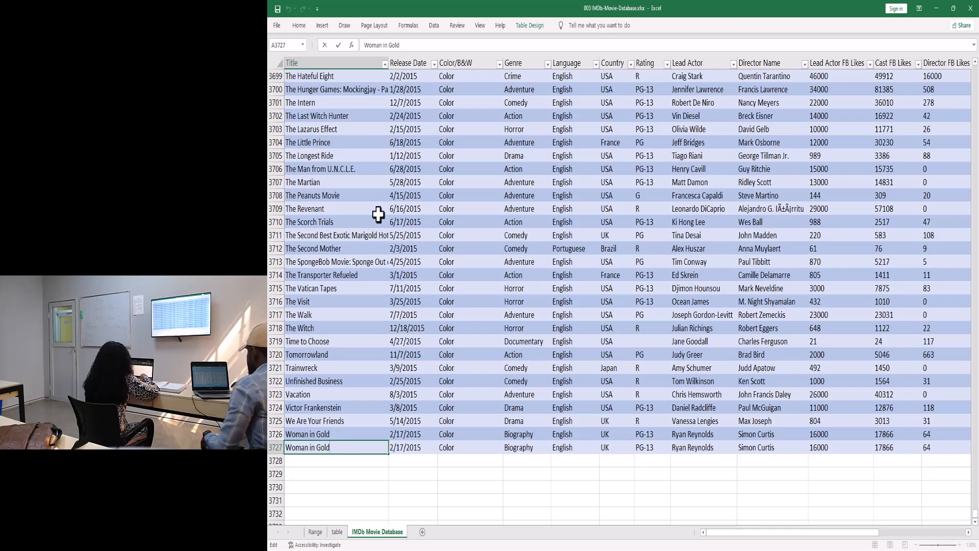
key(Return)
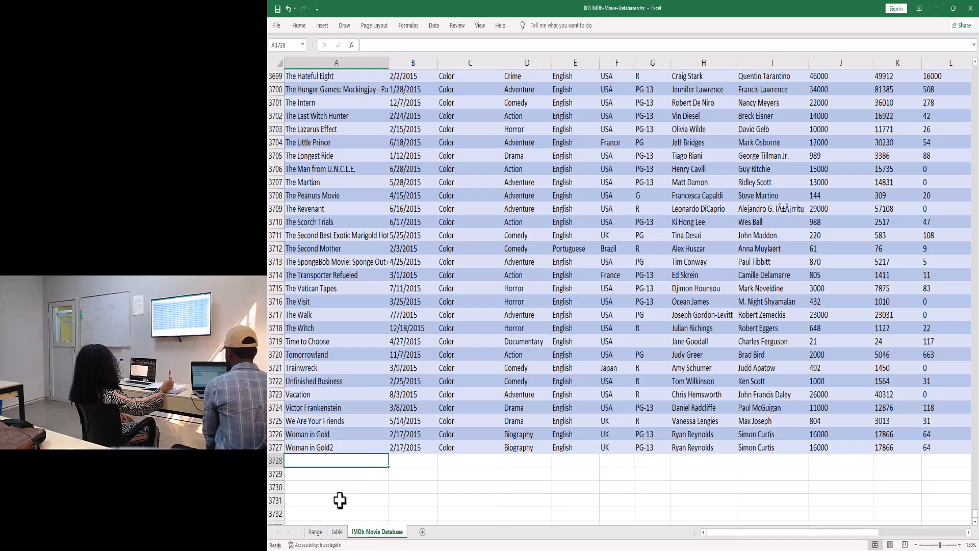
click(337, 532)
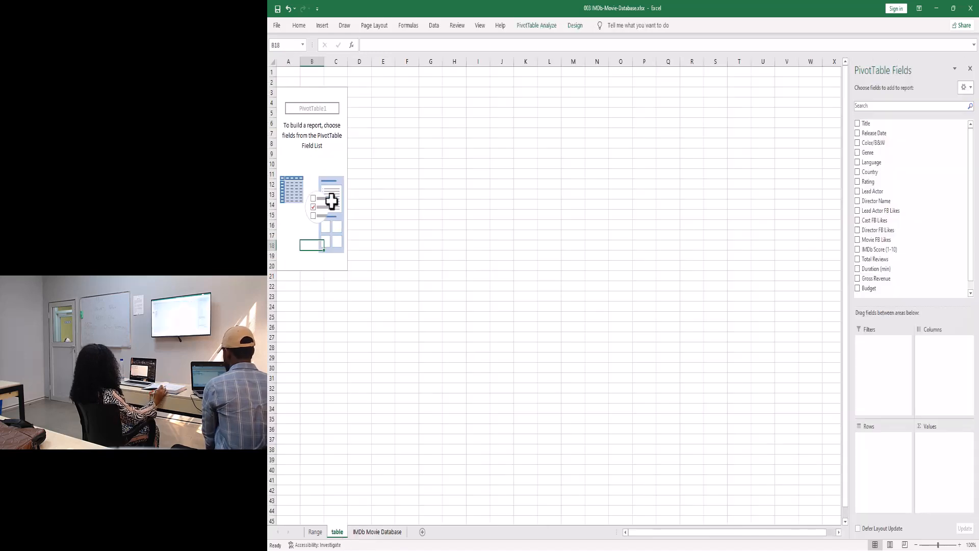
click(328, 162)
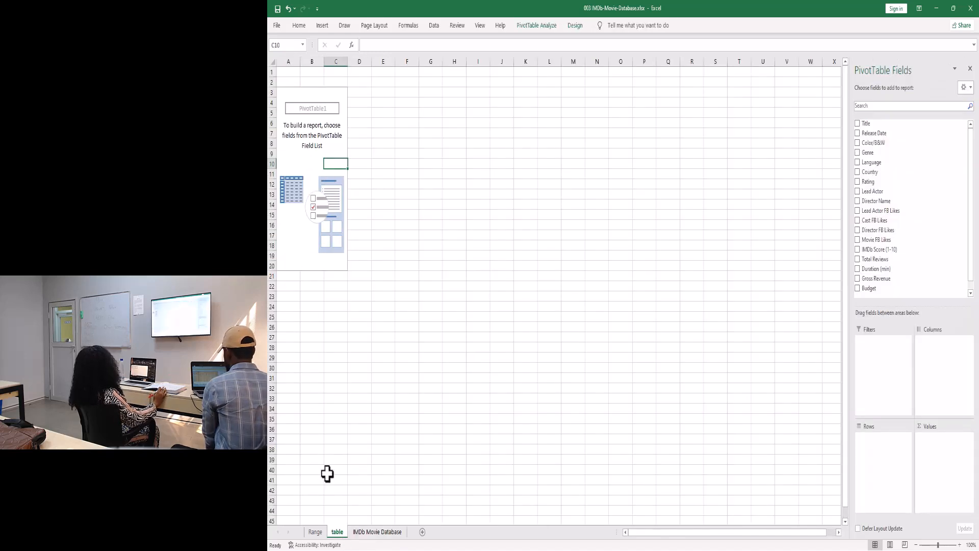
On the Range sheet, filter the PivotTable's row labels to titles that begin with A and look through the filtered list
click(316, 532)
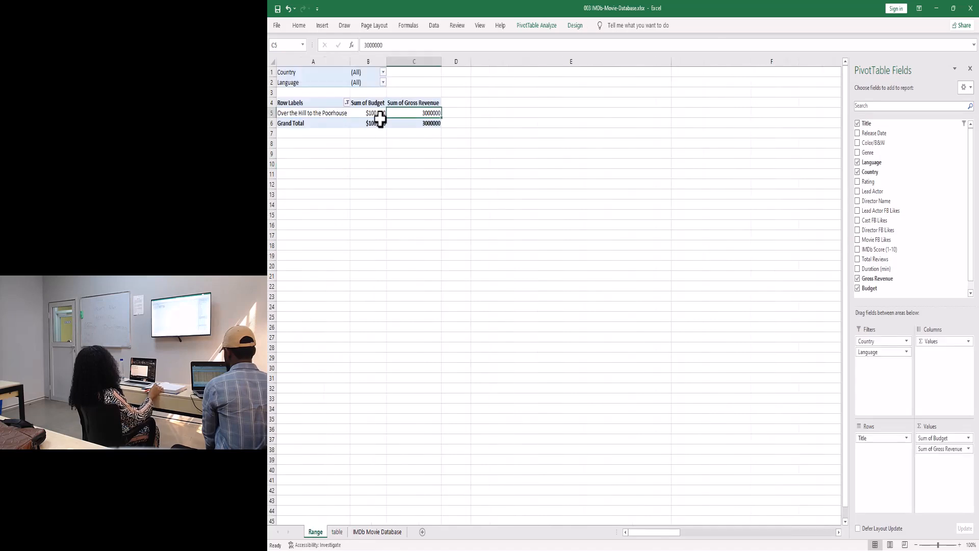
click(347, 103)
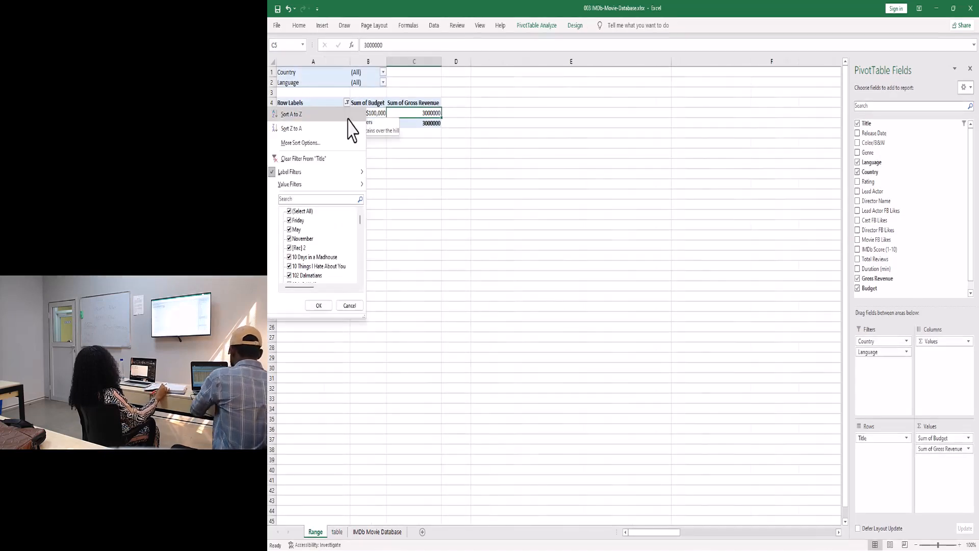
mouse_move(347, 184)
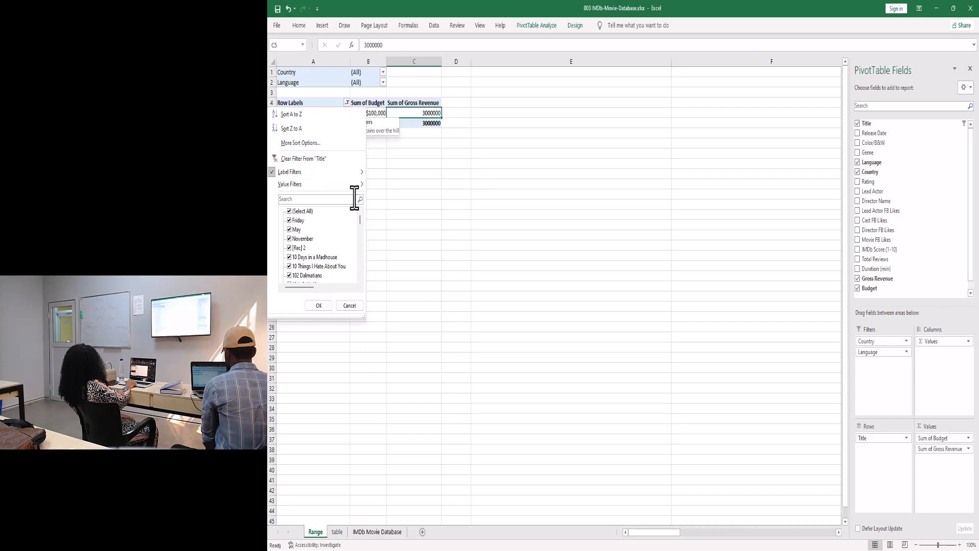
click(396, 219)
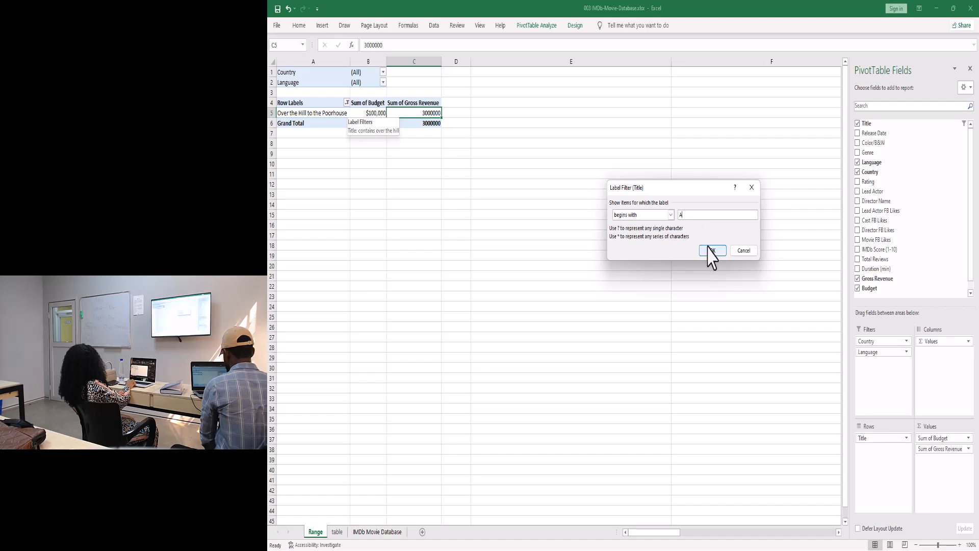
click(711, 251)
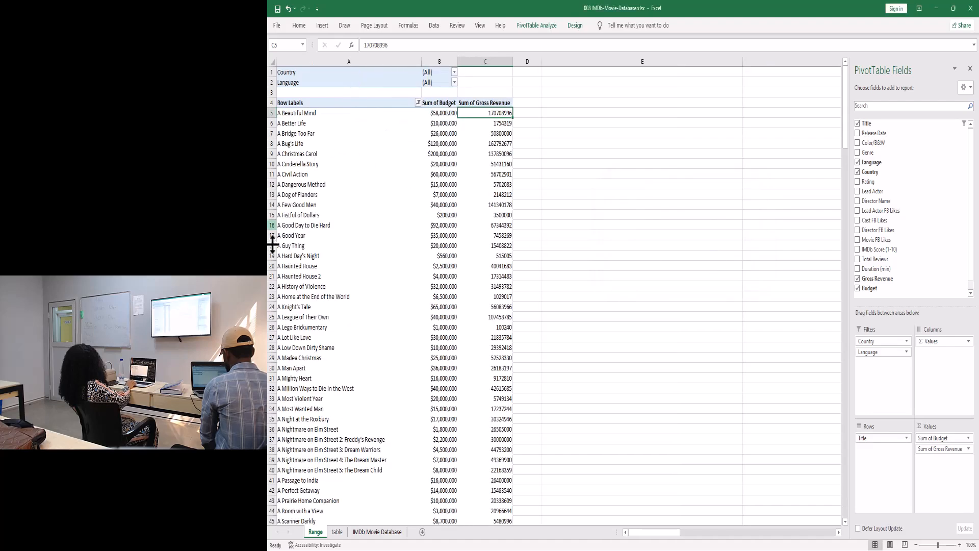
scroll(304, 367, down, 12)
scroll(309, 367, up, 5)
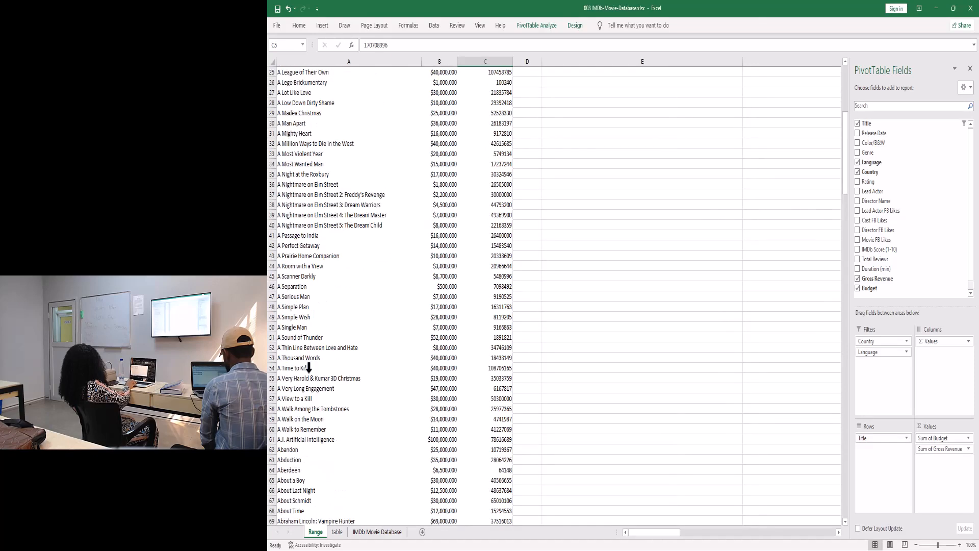
scroll(308, 367, up, 8)
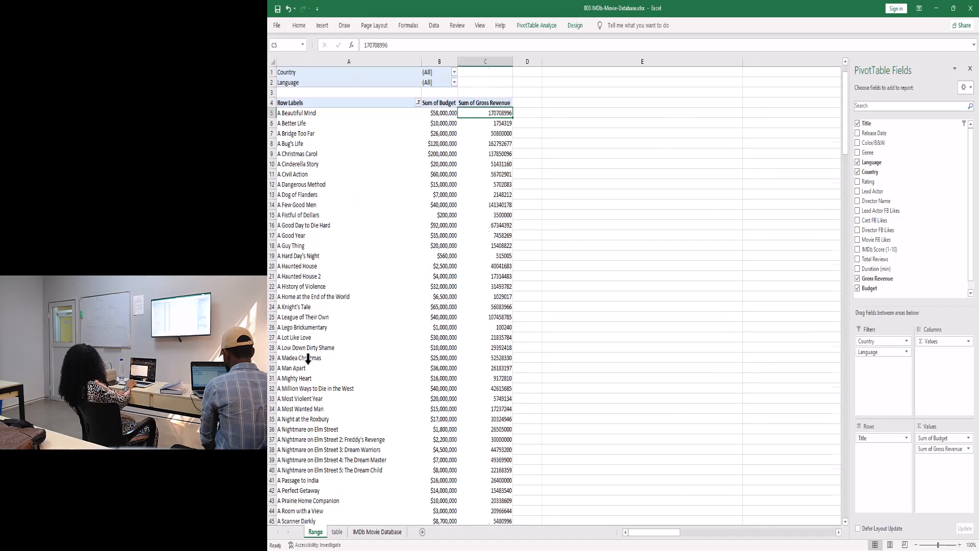
Change the Title label filter to show only movies whose title begins with woman
click(418, 103)
mouse_move(398, 176)
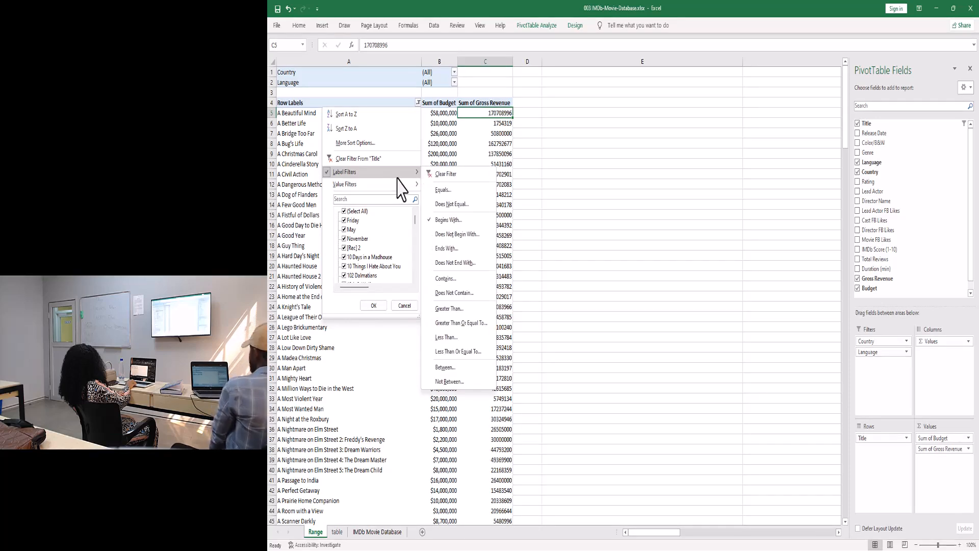
click(448, 219)
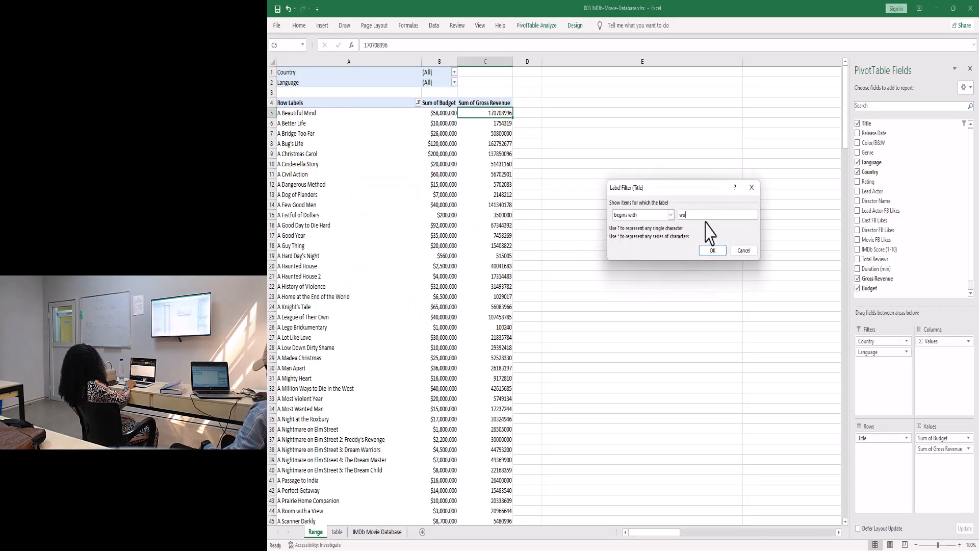
click(713, 251)
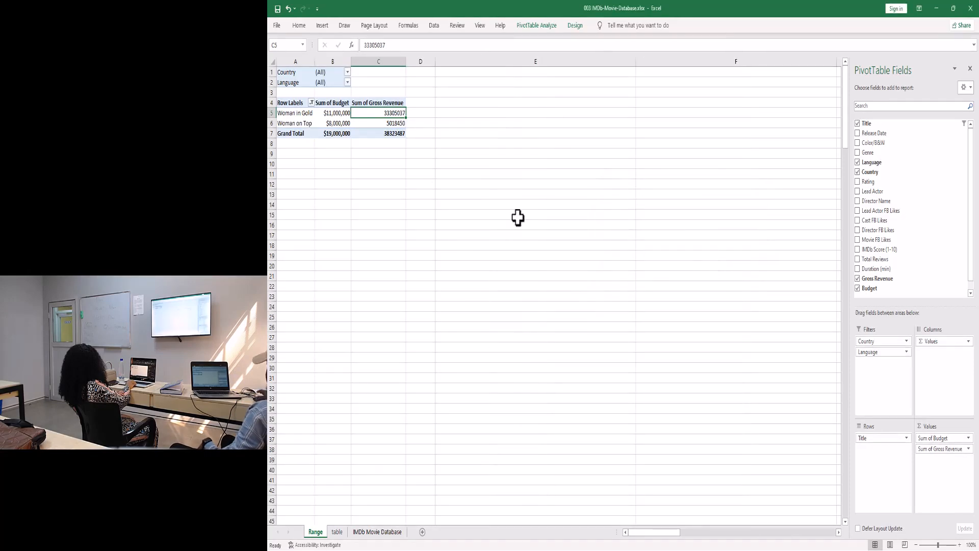
click(317, 122)
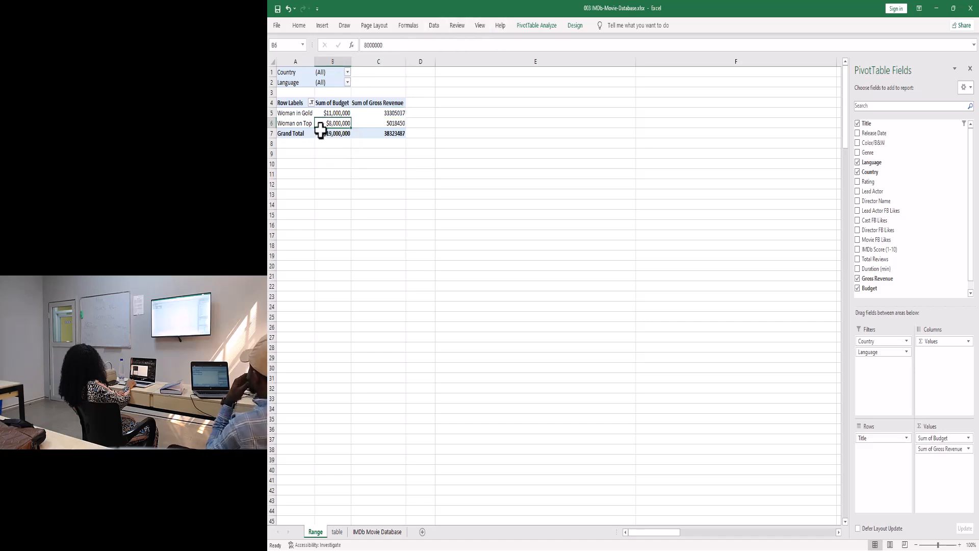
click(306, 113)
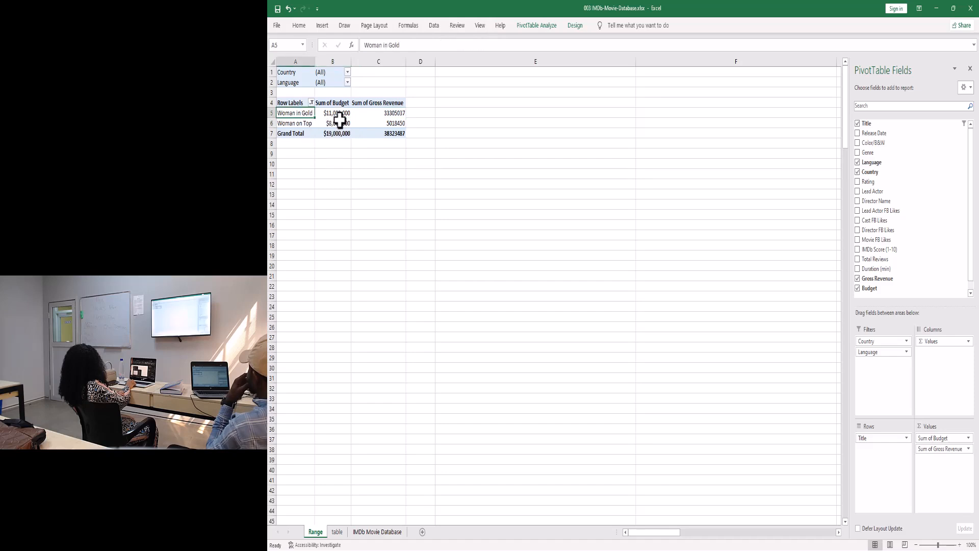
click(329, 122)
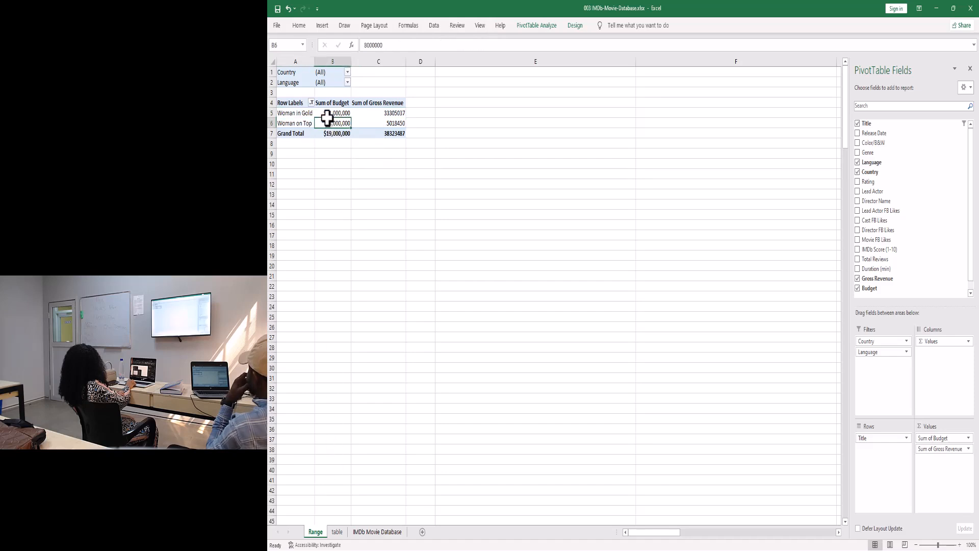
Change the Title label filter to show only movies whose title begins with christmas
click(312, 103)
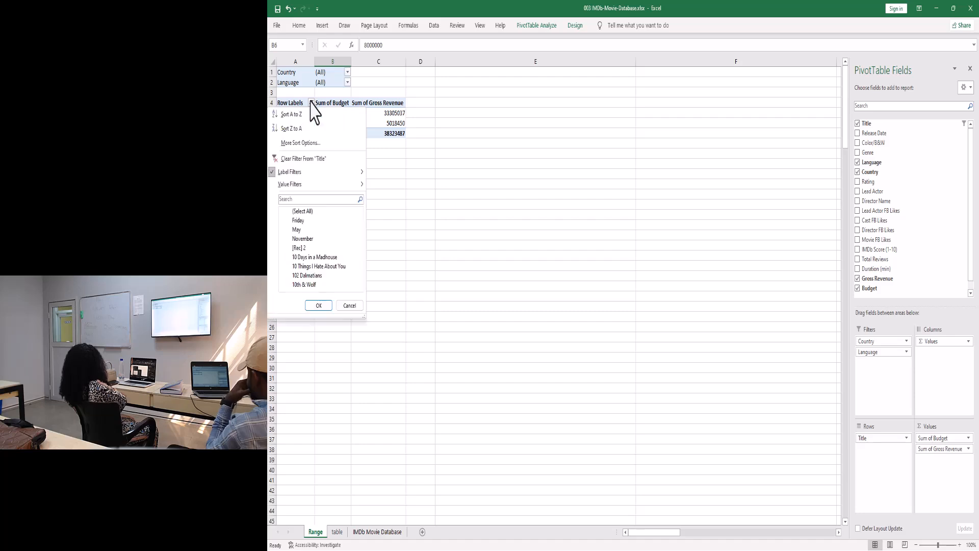
mouse_move(333, 174)
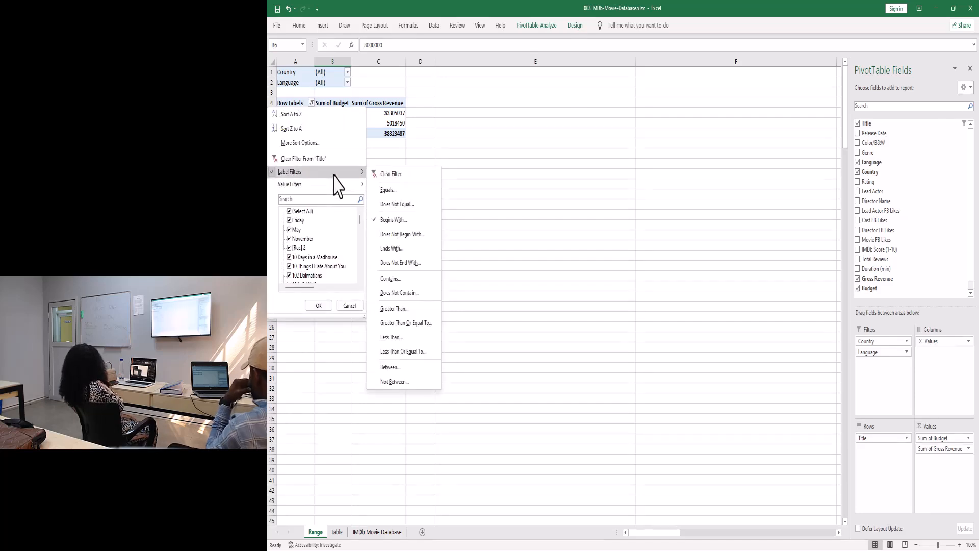
click(403, 219)
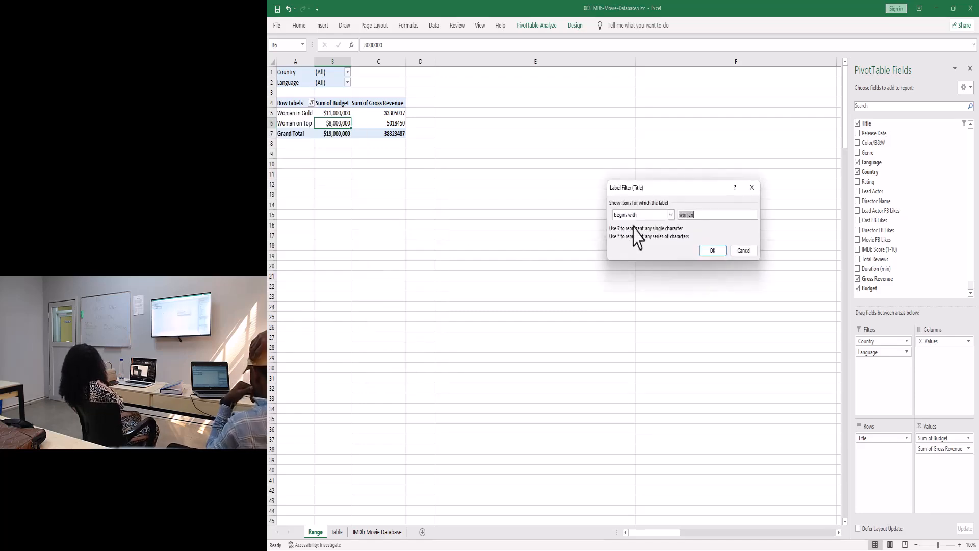
text(christ)
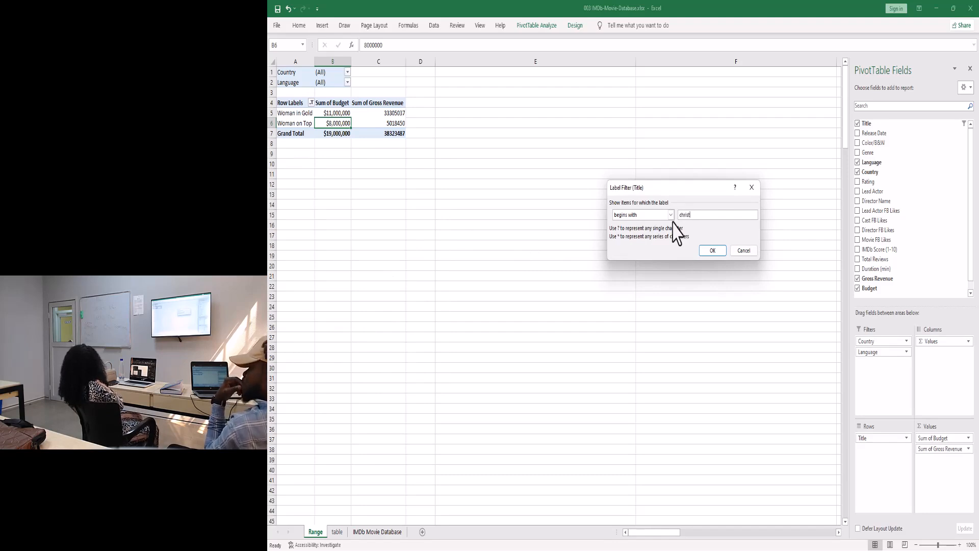
text(mas)
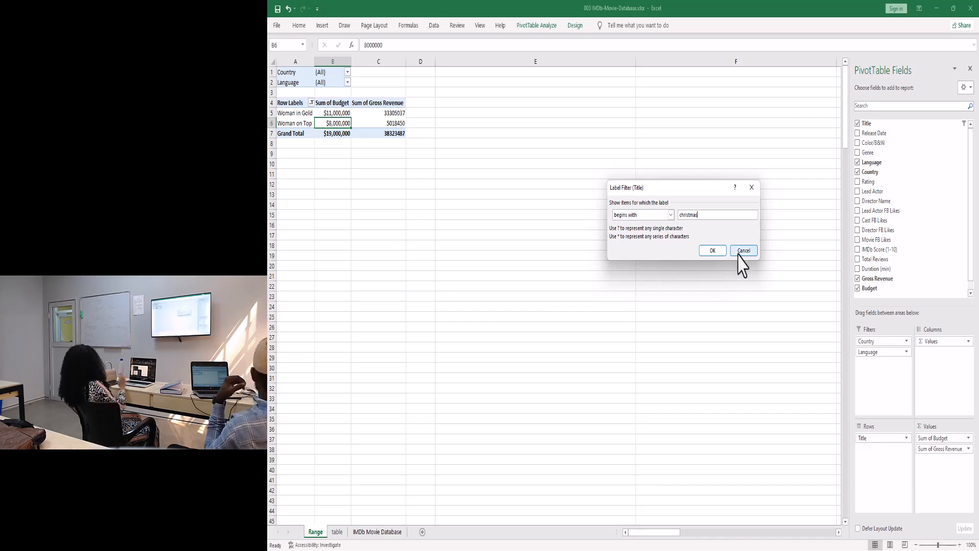
click(713, 250)
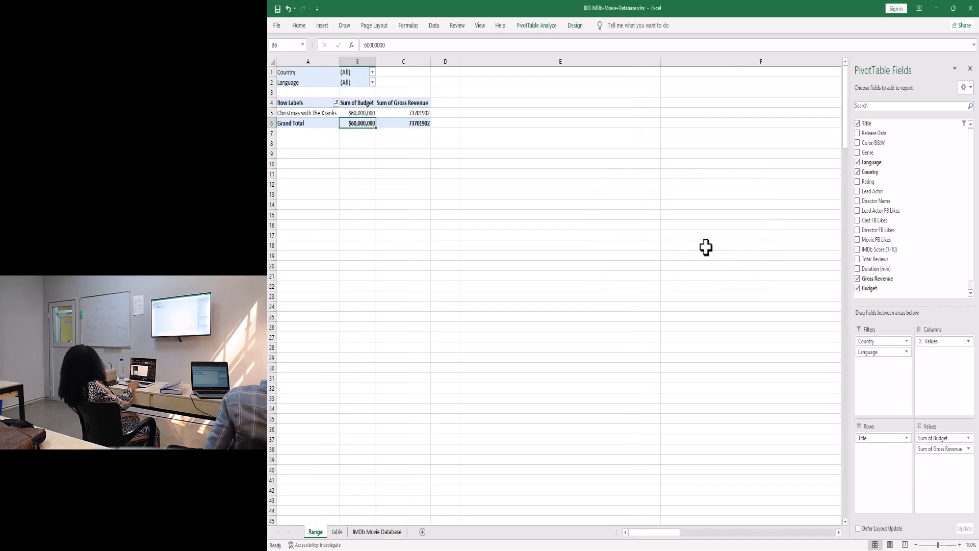
click(332, 113)
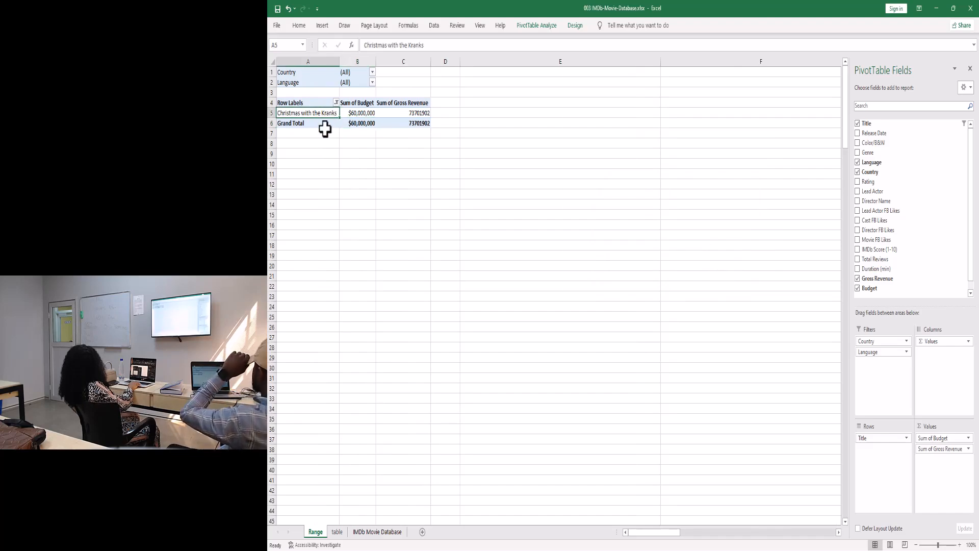
ctrl+scroll(325, 133, up, 3)
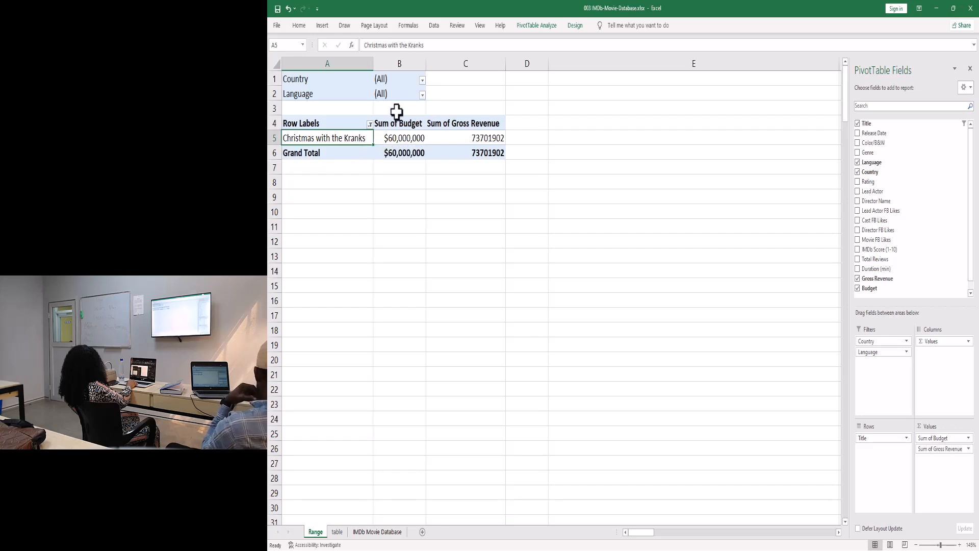
Replace the Title label filter with one showing titles greater than B
click(370, 124)
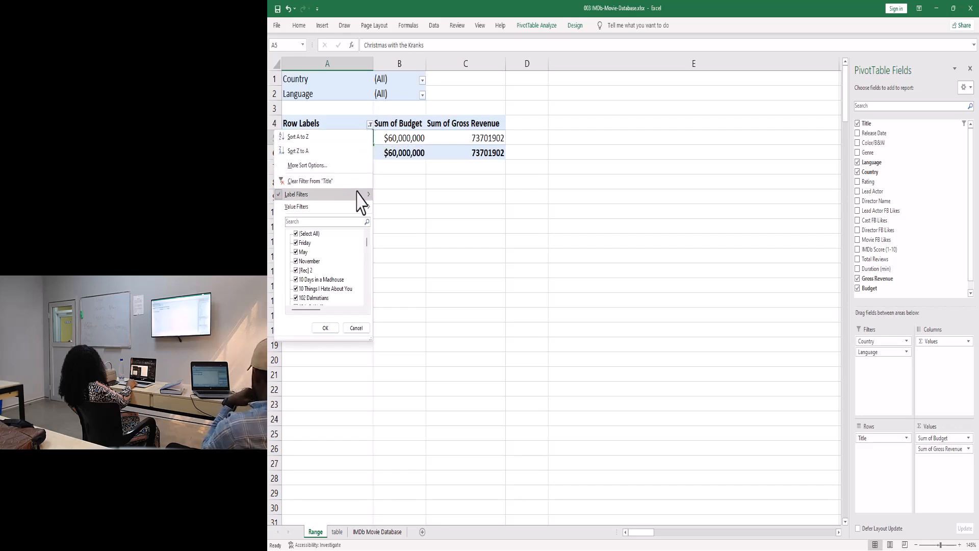
mouse_move(365, 194)
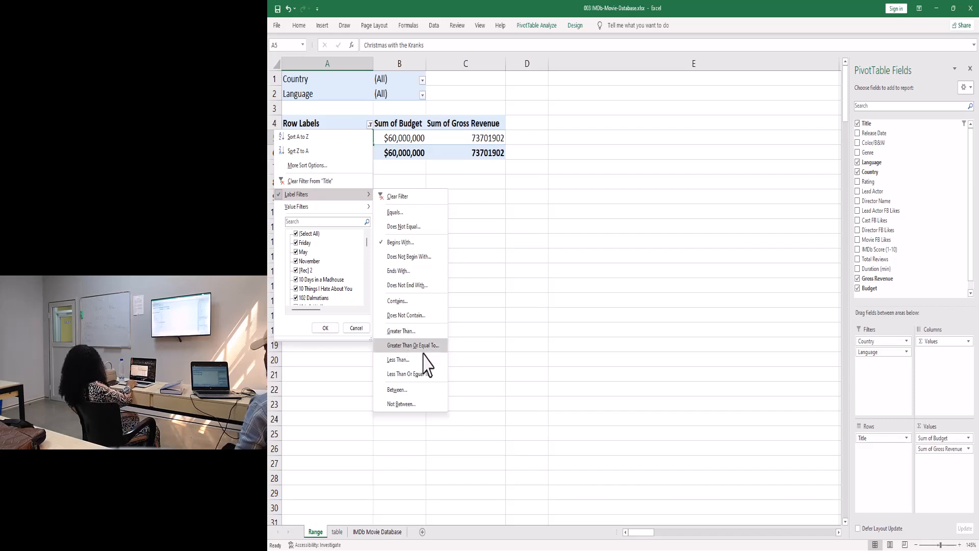
click(419, 333)
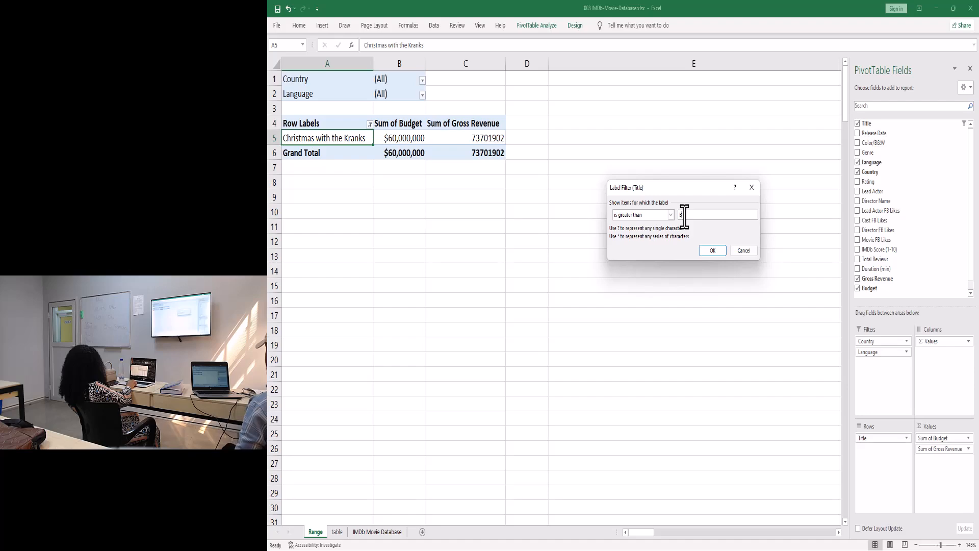
click(720, 253)
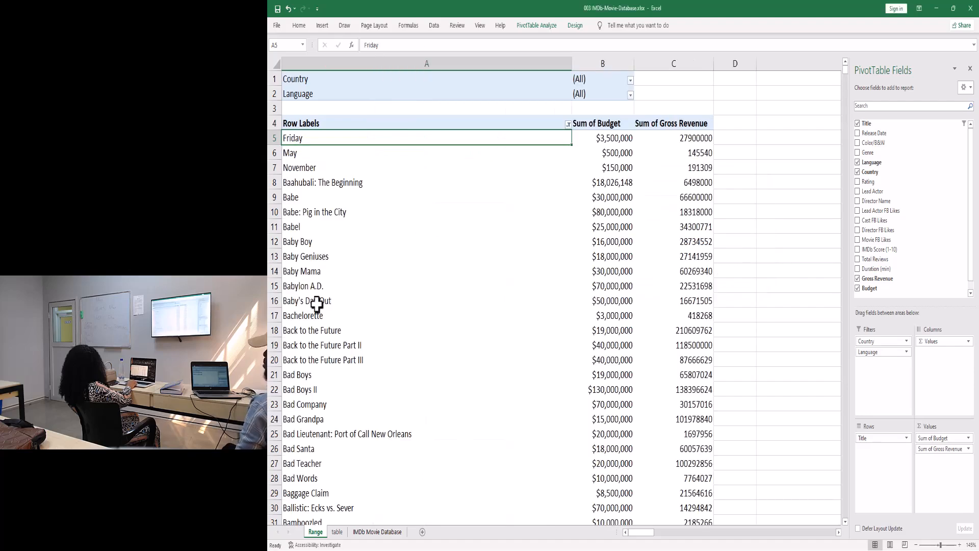
Examine the filtered title list through to the titles starting with The, and return to its header row
scroll(313, 332, down, 20)
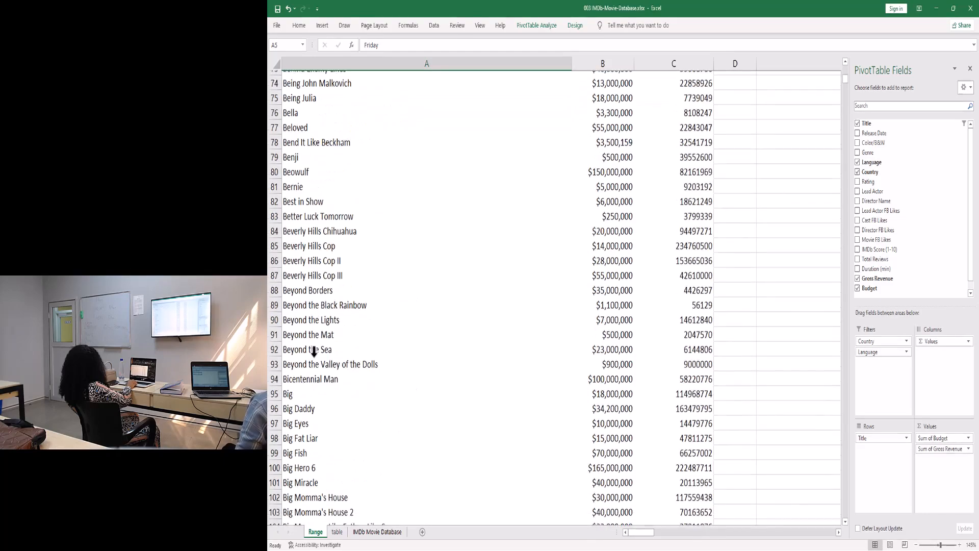
scroll(313, 351, down, 12)
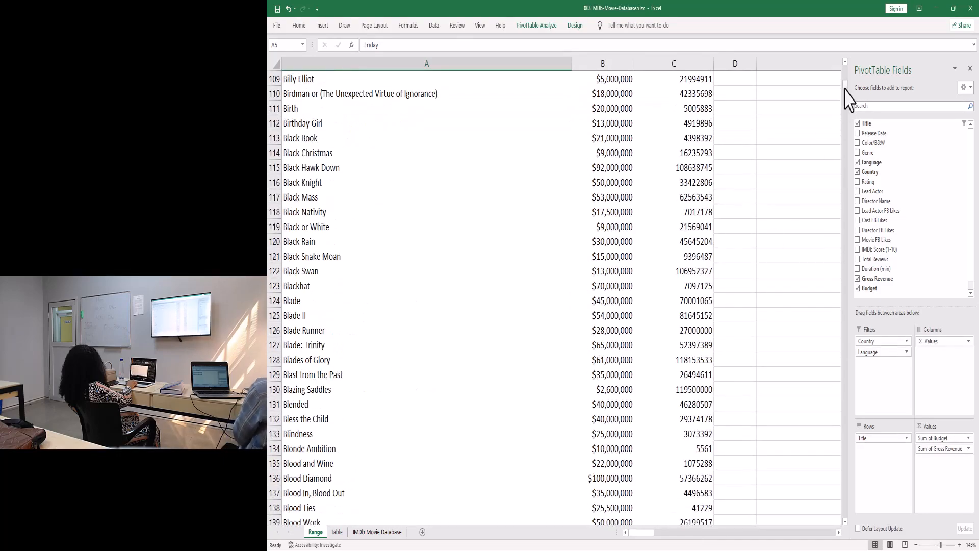
drag(847, 97, 836, 468)
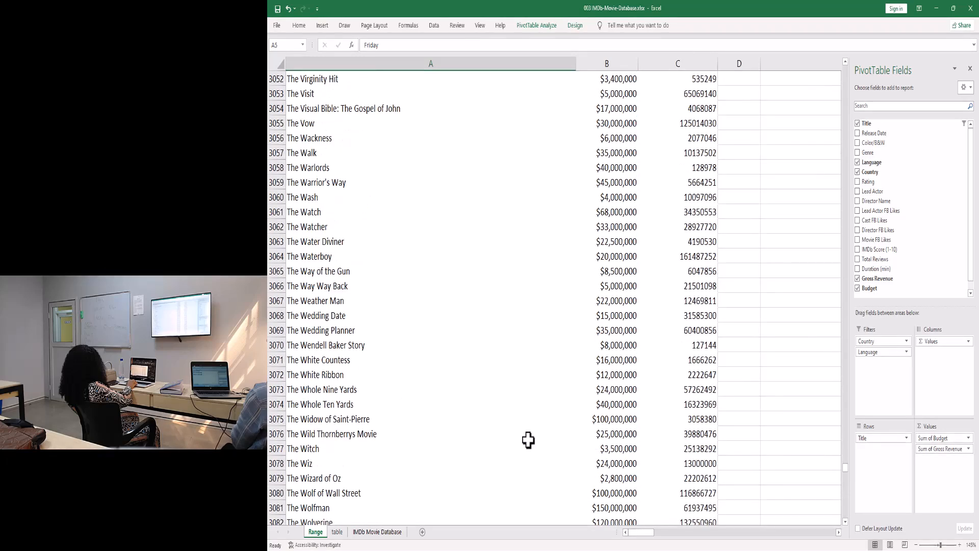
scroll(430, 183, up, 11)
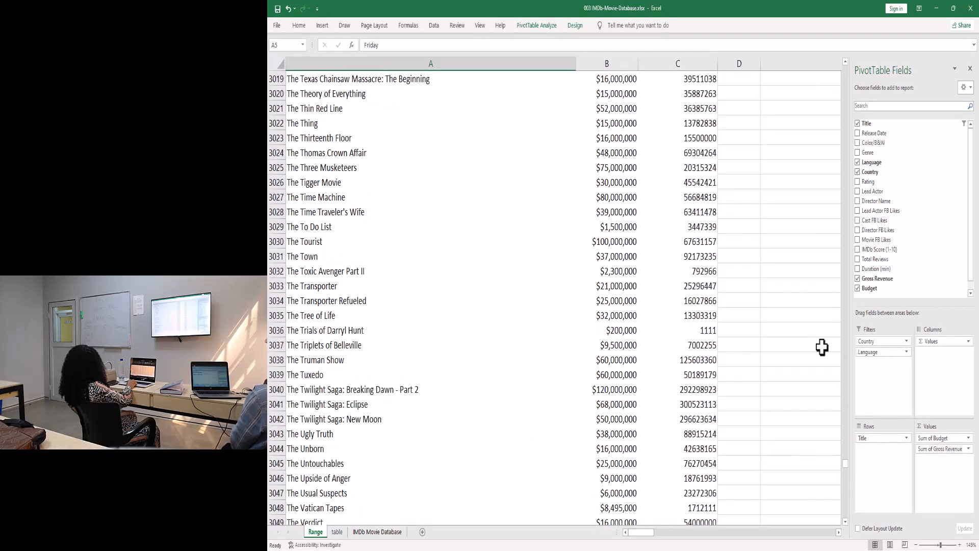
click(332, 312)
key(ctrl+space)
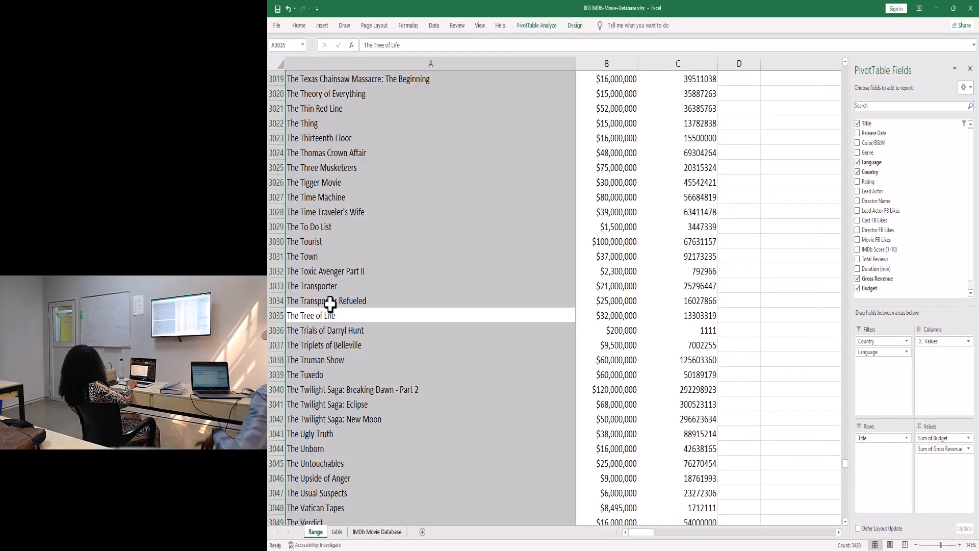
key(ctrl+Up)
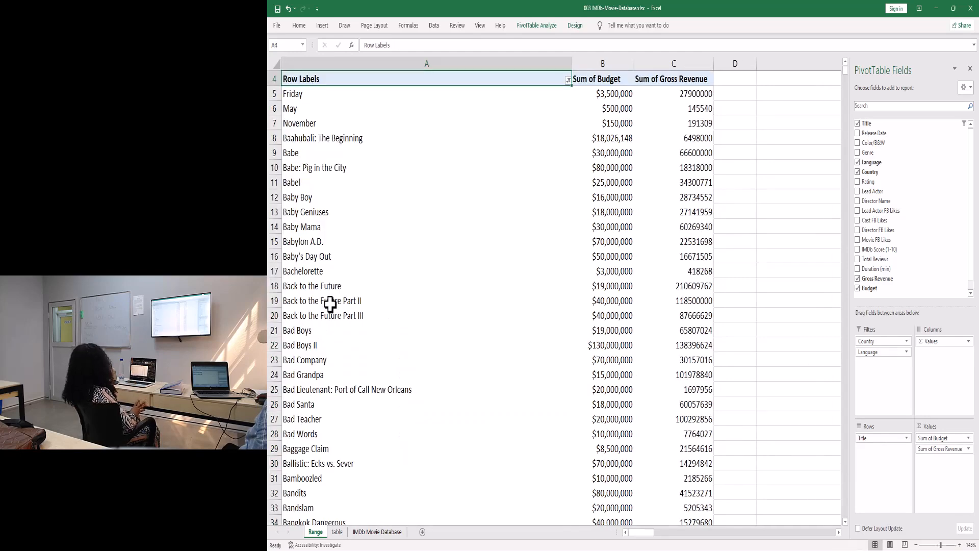
scroll(326, 163, up, 1)
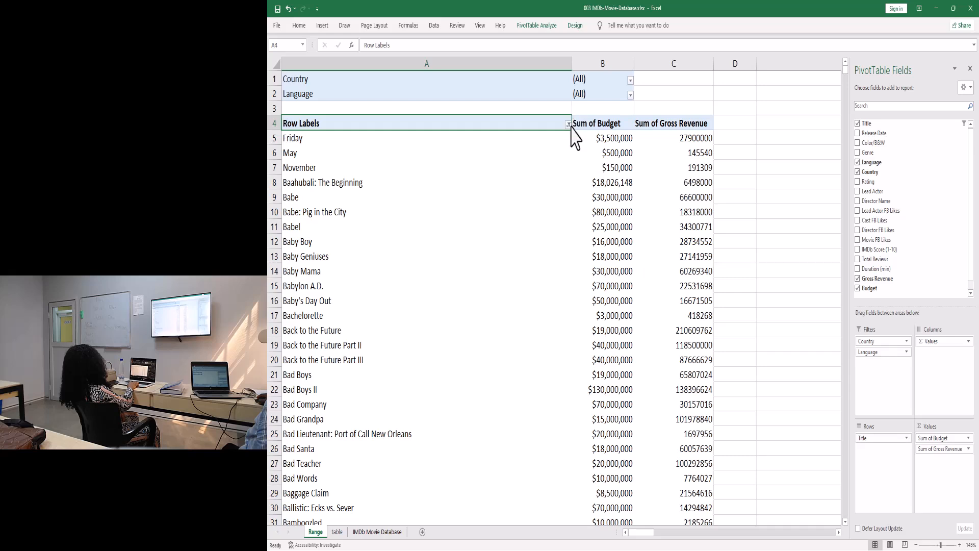
Replace the Title label filter with one showing titles less than d
click(568, 124)
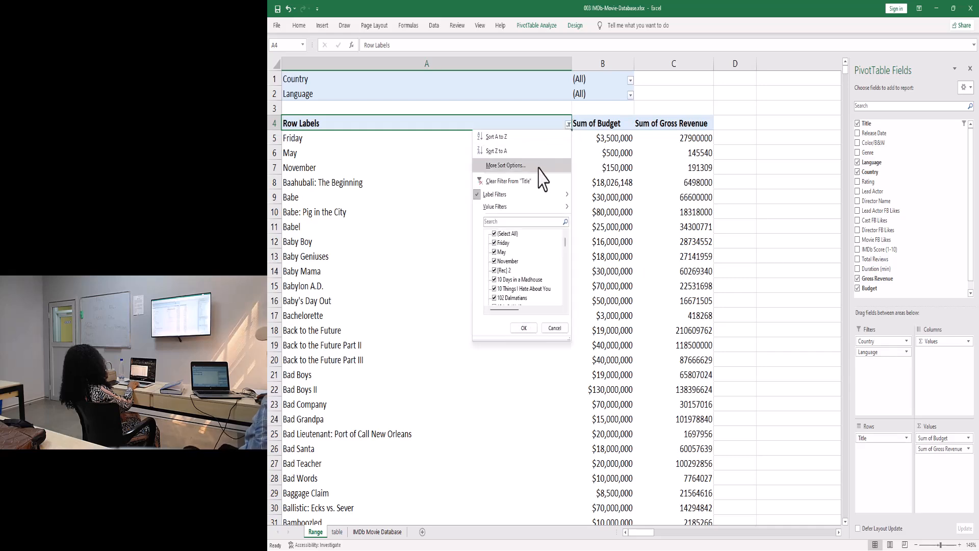
mouse_move(537, 201)
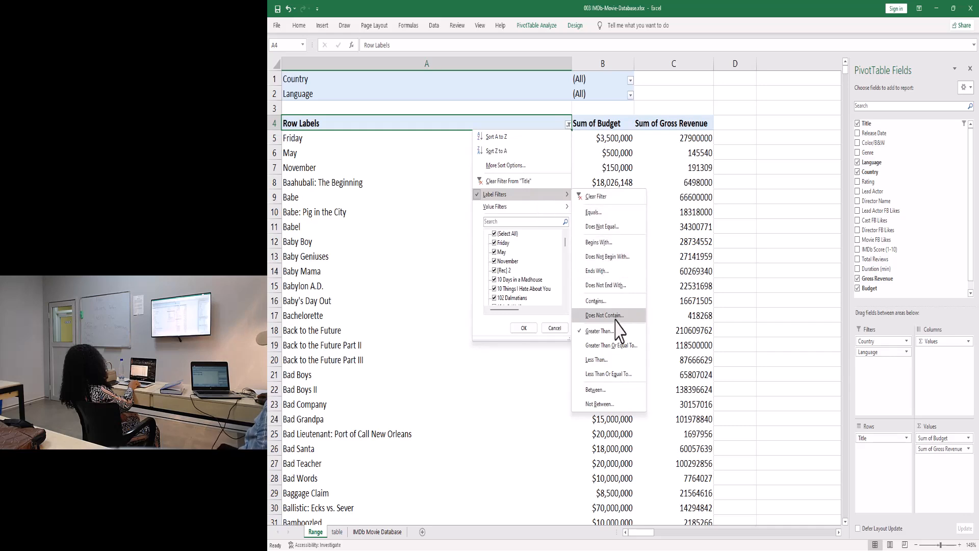
click(619, 358)
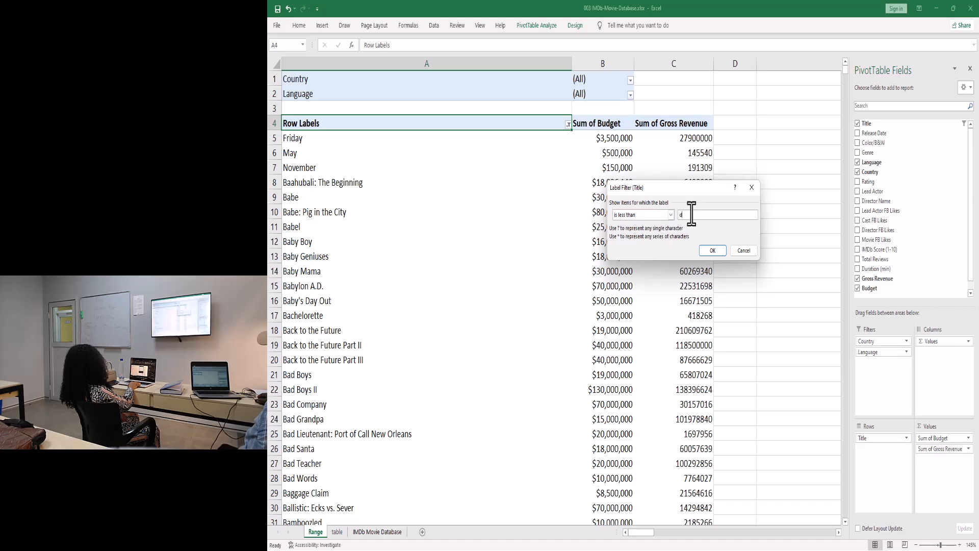
click(713, 251)
Examine the filtered title list down to the last movie above the grand total and return to its header row
scroll(378, 192, down, 17)
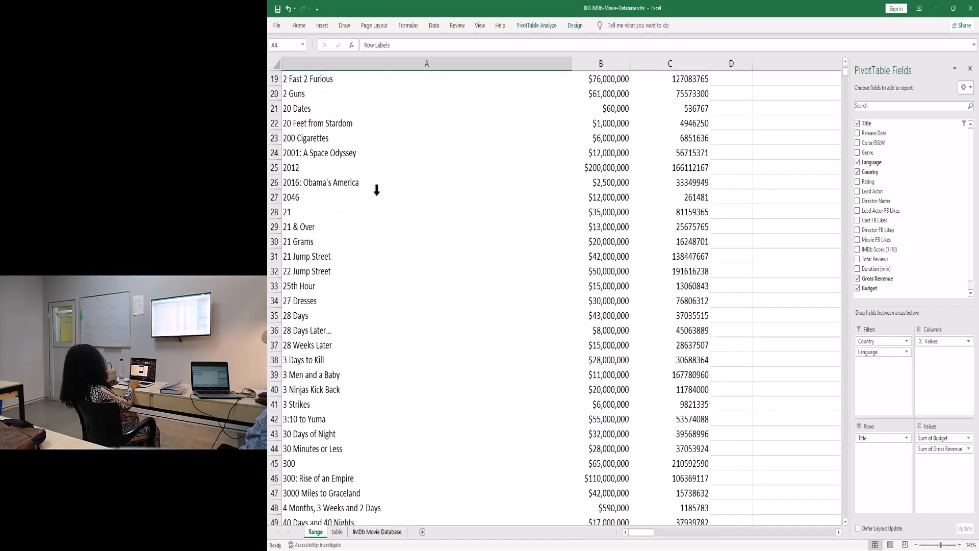
scroll(353, 255, down, 20)
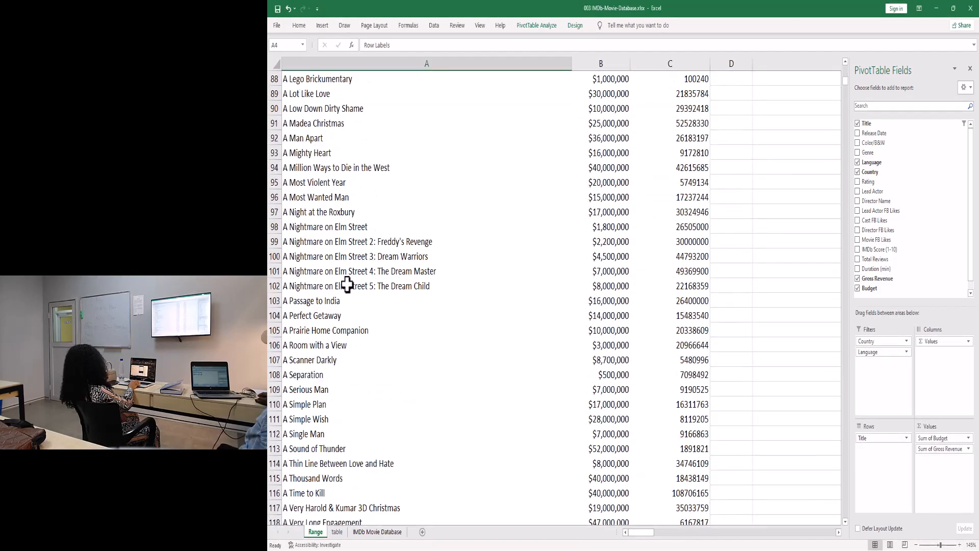
click(308, 271)
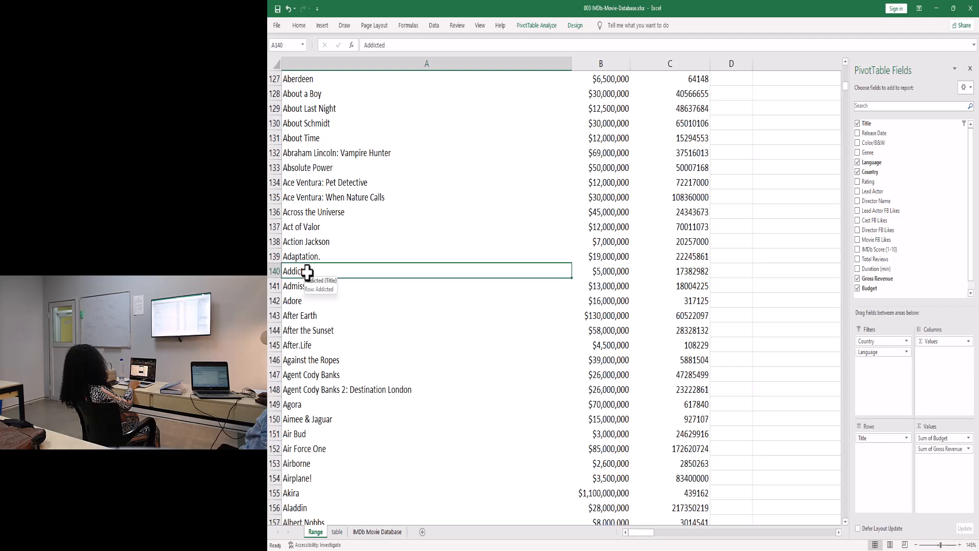
key(ctrl+Down)
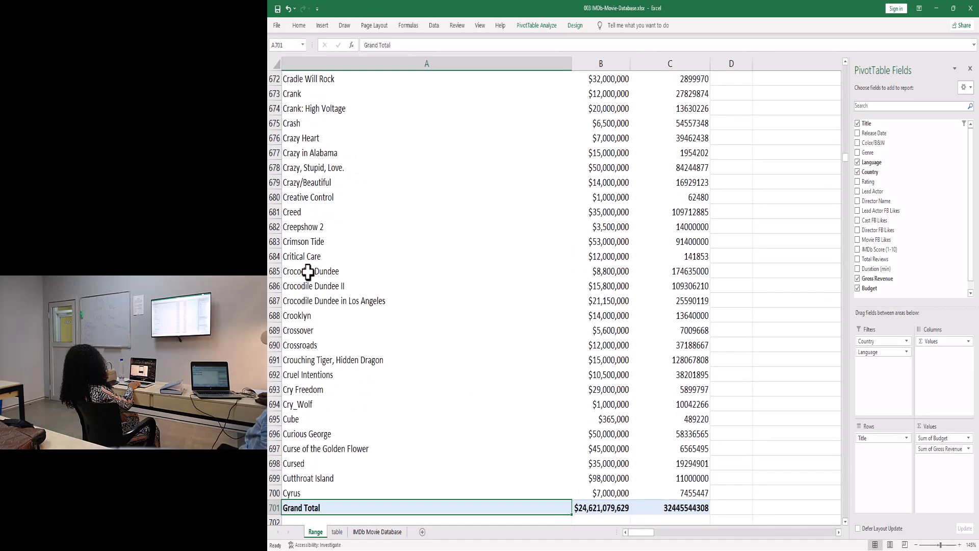
click(286, 494)
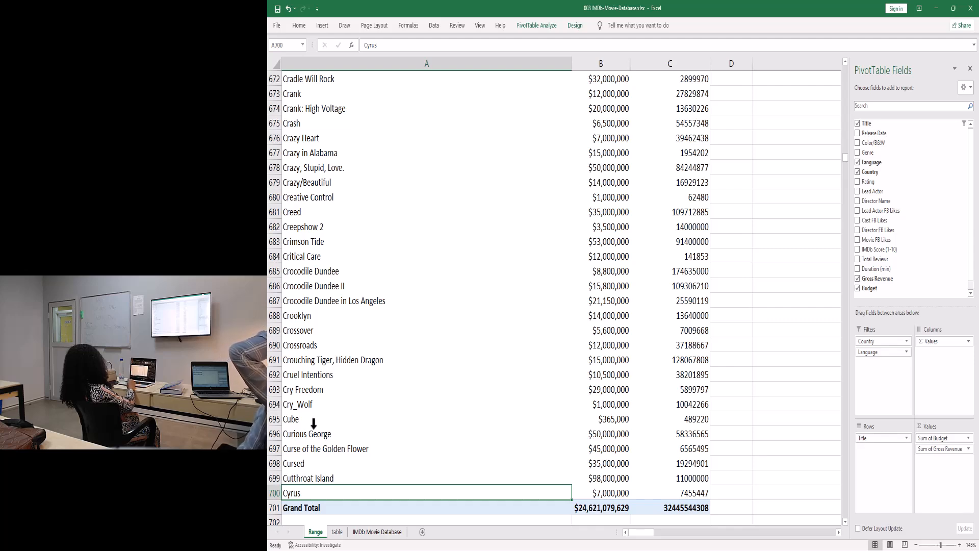
key(ctrl+Up)
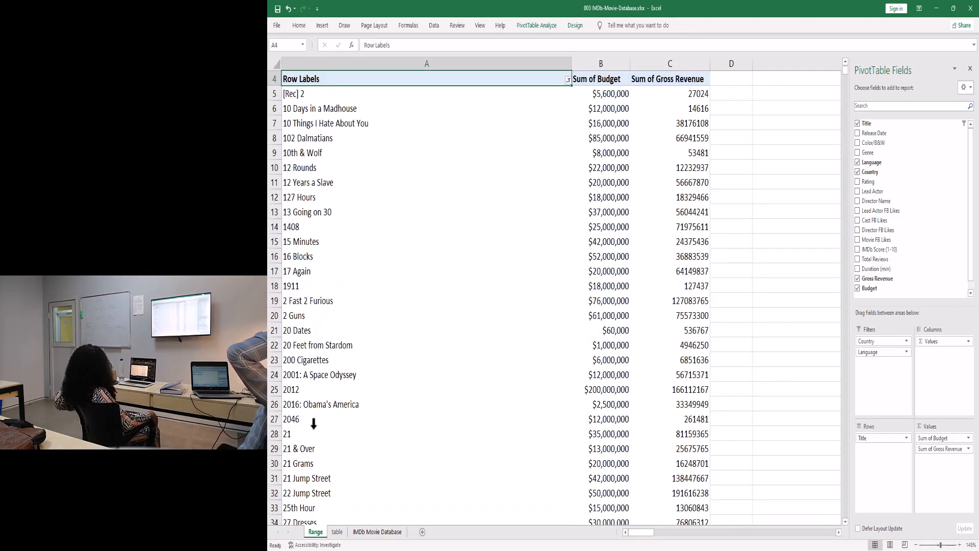
Replace the Title label filter with one showing titles between a and c
click(568, 80)
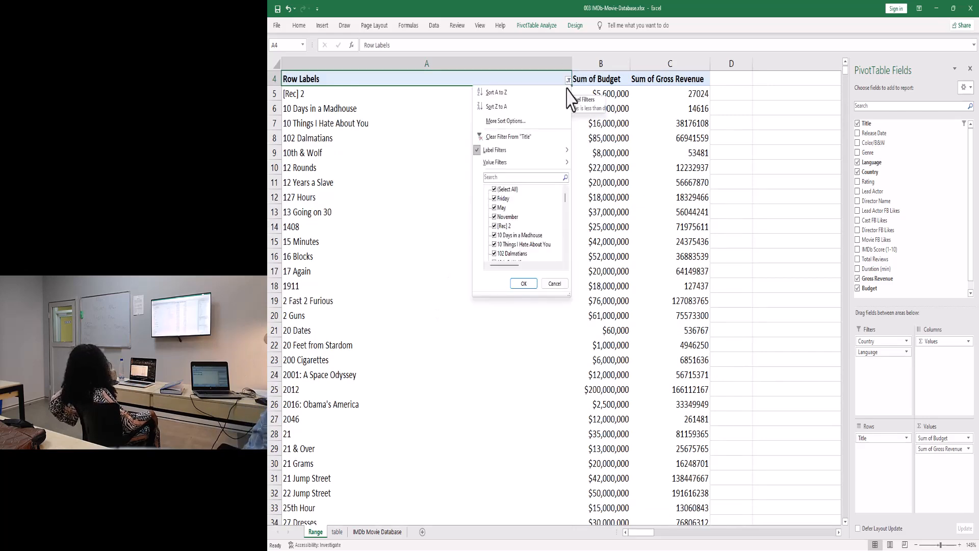
mouse_move(543, 163)
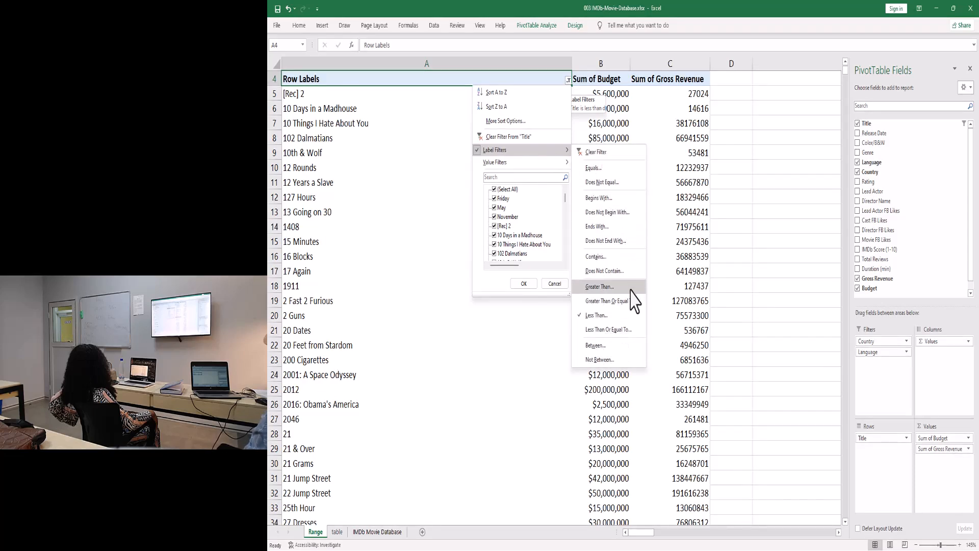
click(600, 345)
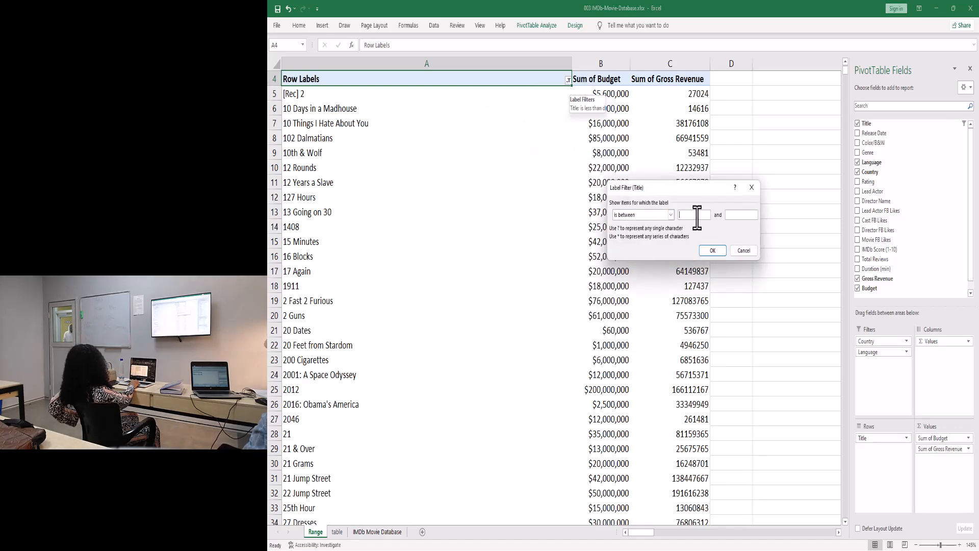
click(731, 215)
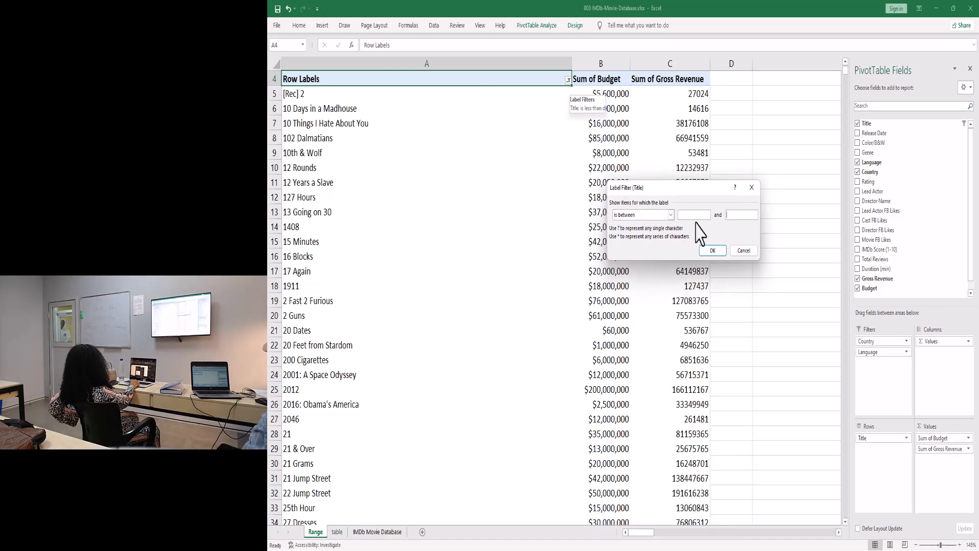
click(689, 213)
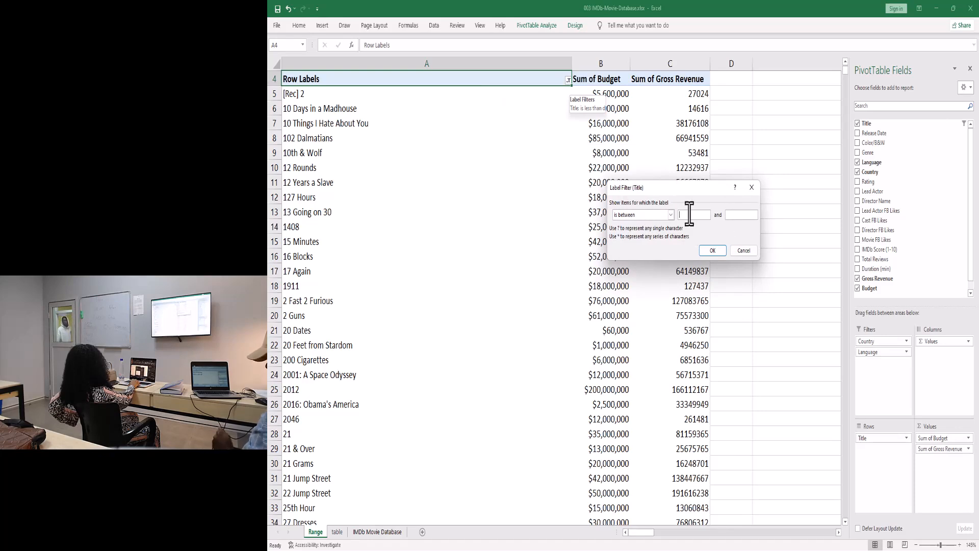
text(a)
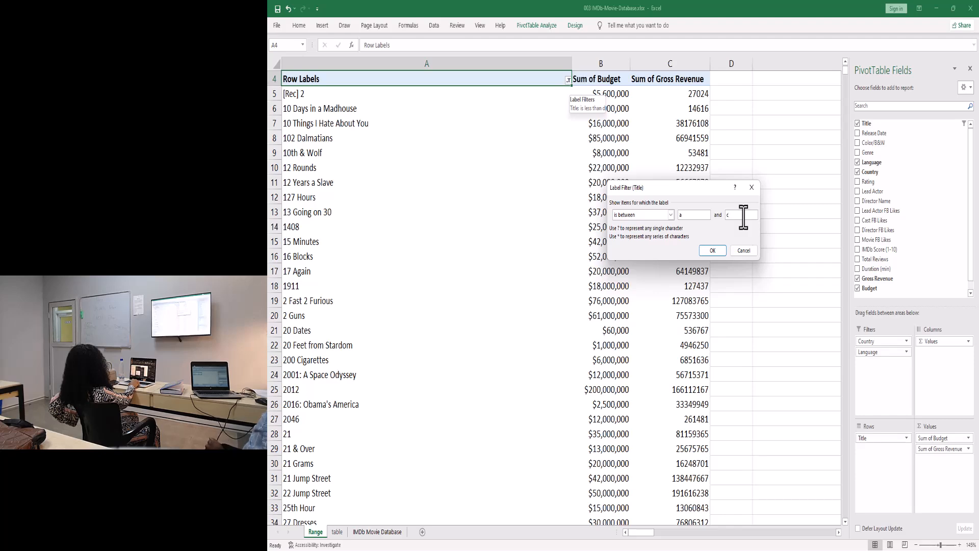
click(712, 251)
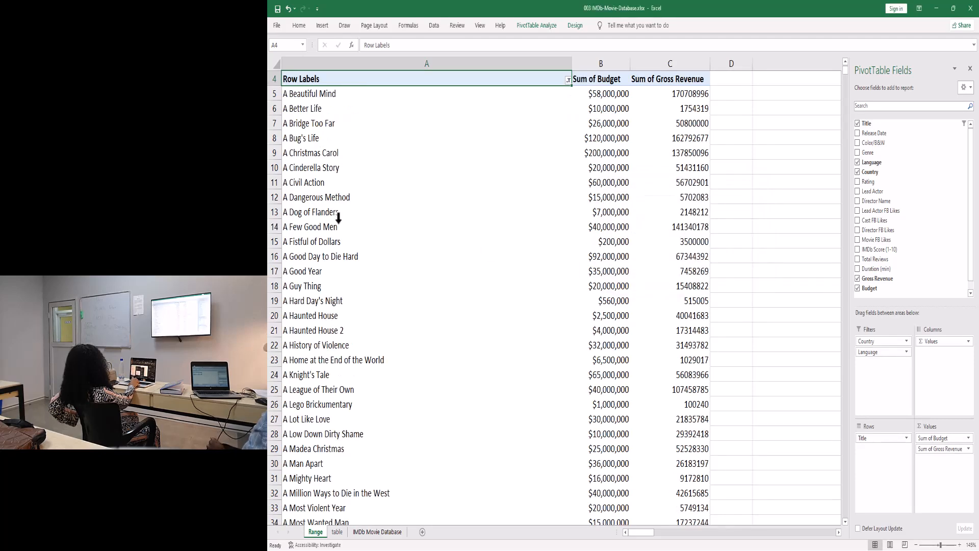
Check the first and last titles that pass the between filter and return to the Row Labels header
scroll(315, 172, down, 5)
scroll(316, 172, down, 7)
click(327, 205)
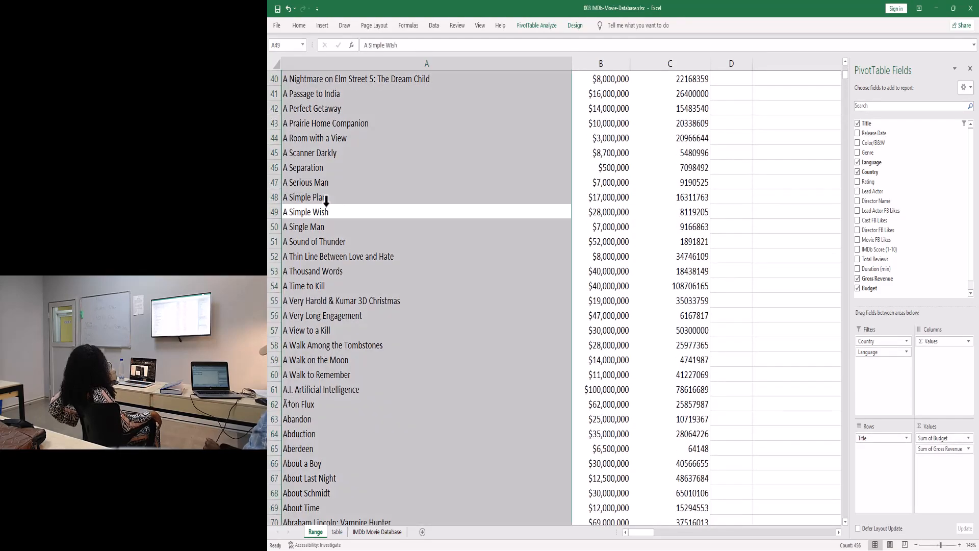
key(ctrl+Down)
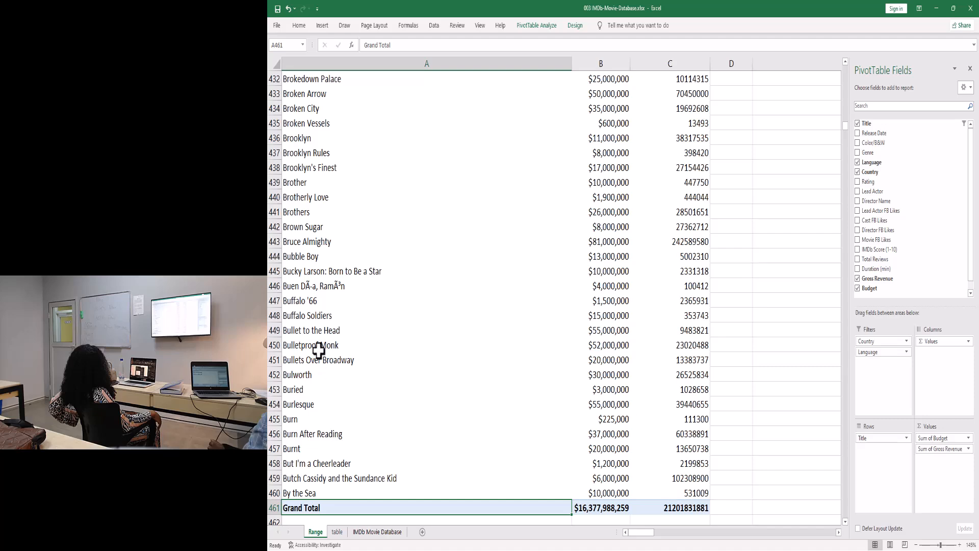
scroll(312, 347, down, 4)
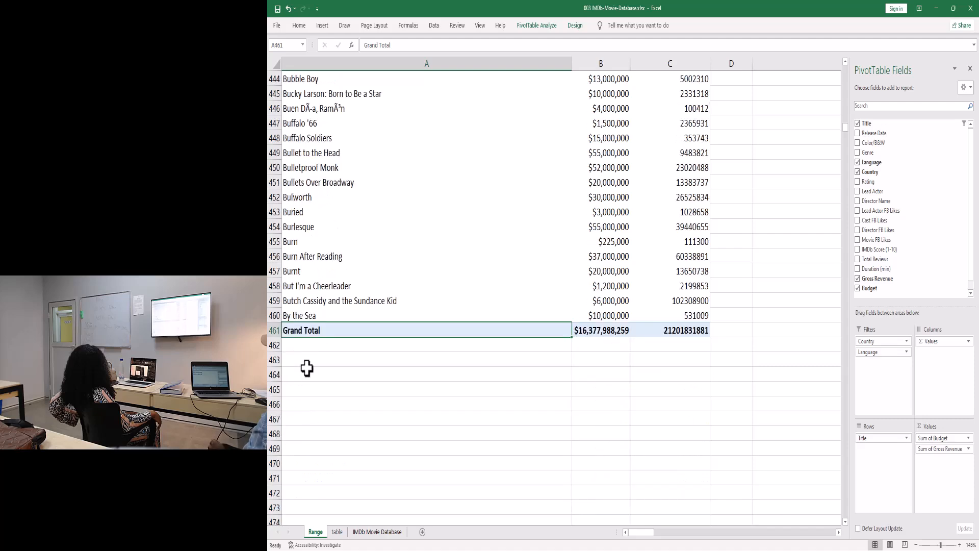
scroll(308, 367, up, 3)
key(Up)
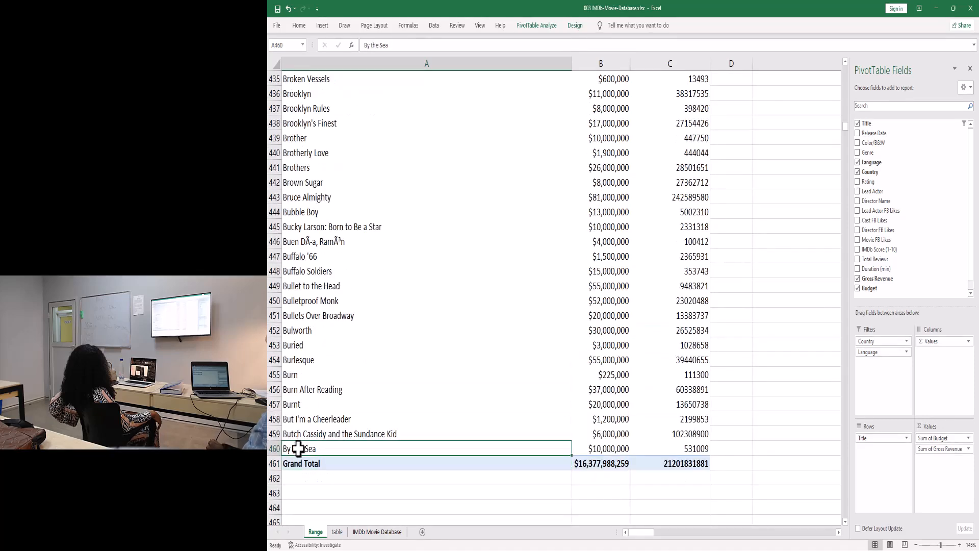
key(ctrl+Up)
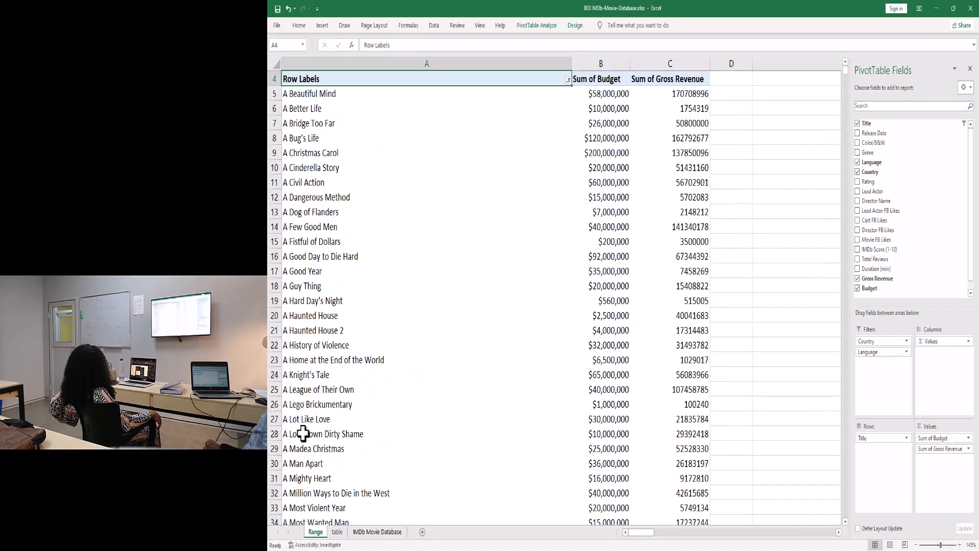
Narrow column A of the PivotTable so it fits the movie titles more closely
click(568, 80)
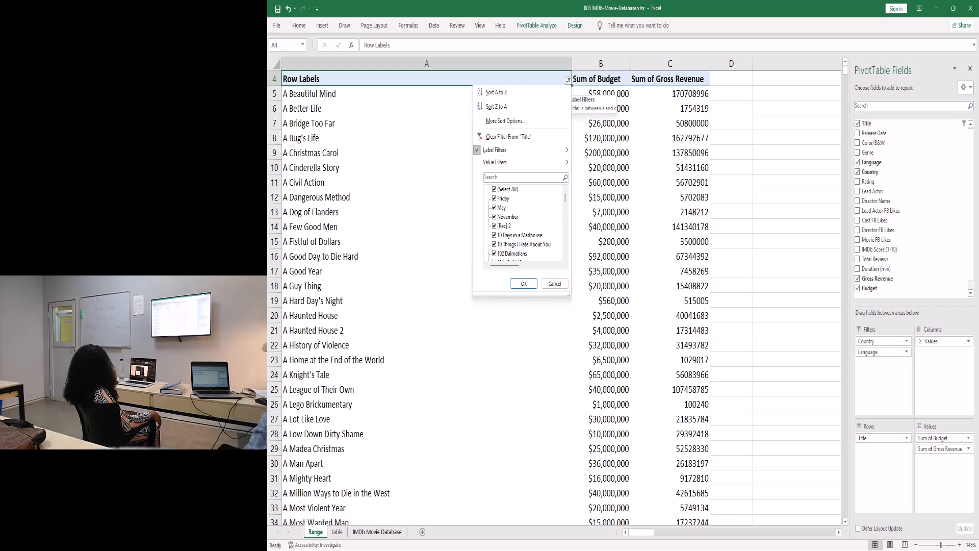
key(Escape)
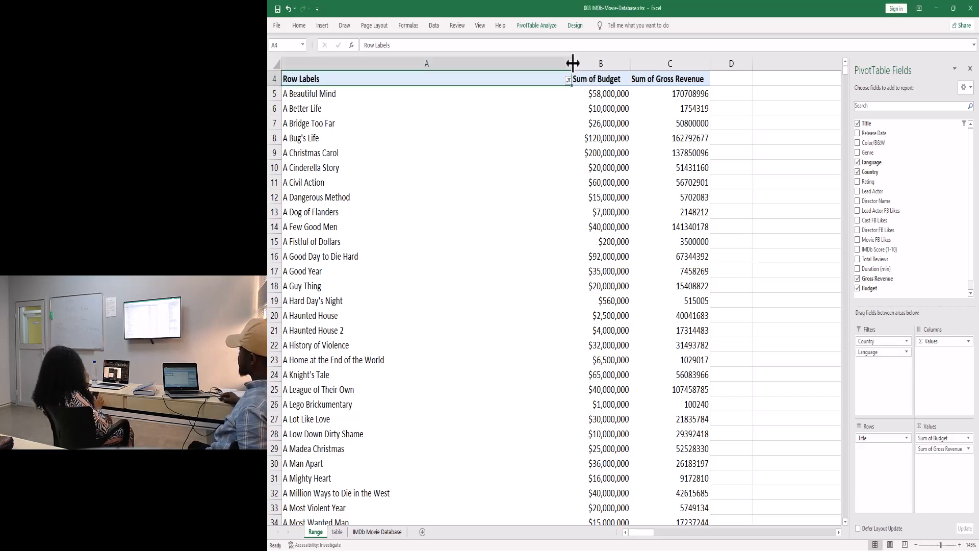
drag(572, 62, 485, 52)
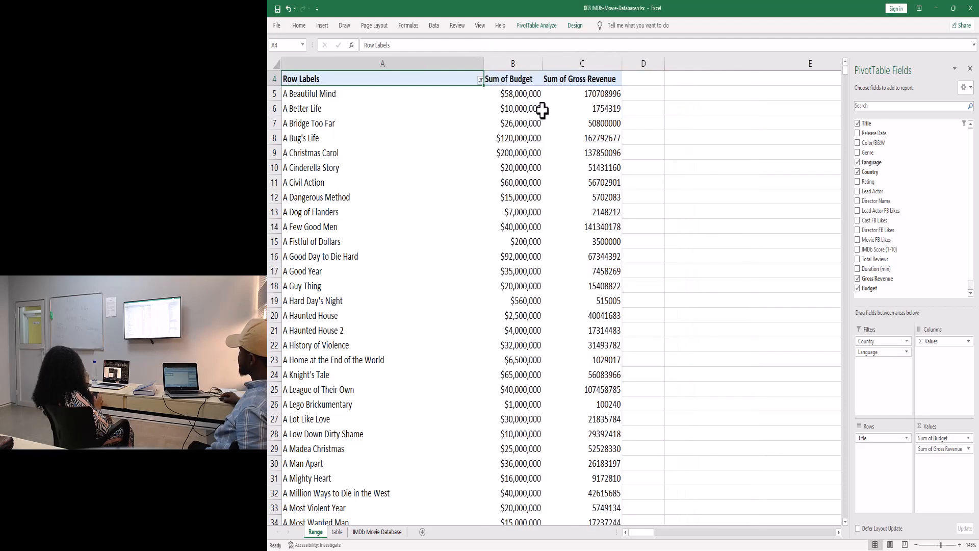
Look over the value filter conditions offered for the Title field without applying one
click(480, 80)
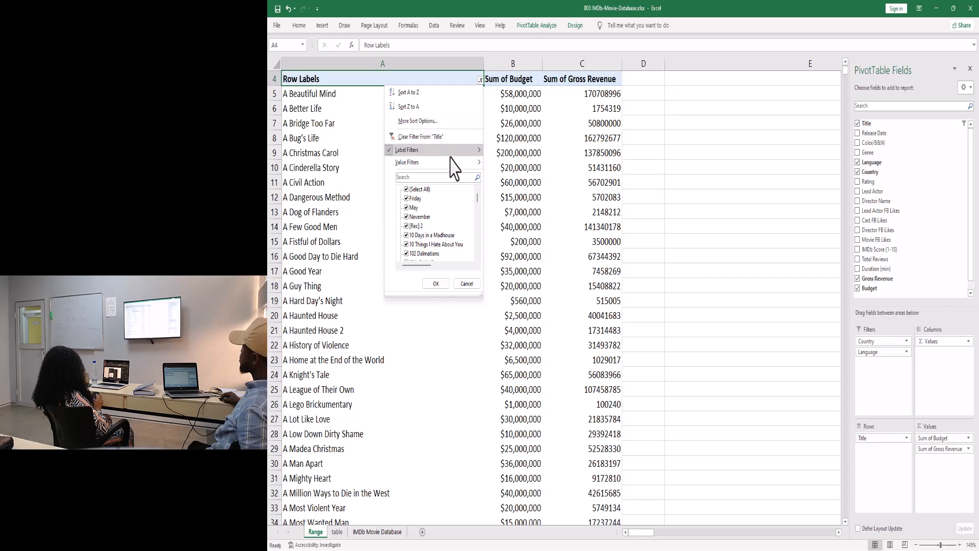
mouse_move(444, 151)
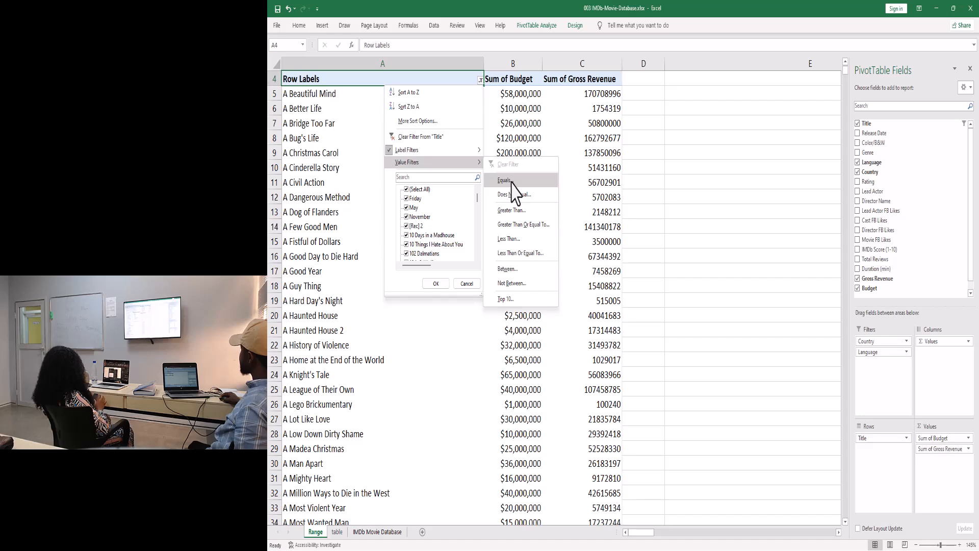
click(594, 188)
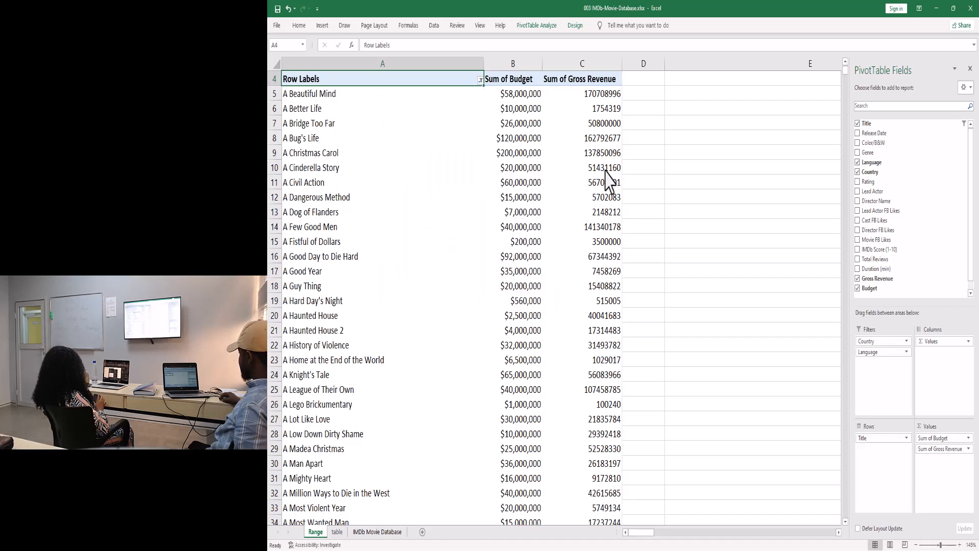
Extract the source record behind A Few Good Men's gross revenue onto a new sheet three times, returning to the Range sheet after each
double_click(595, 225)
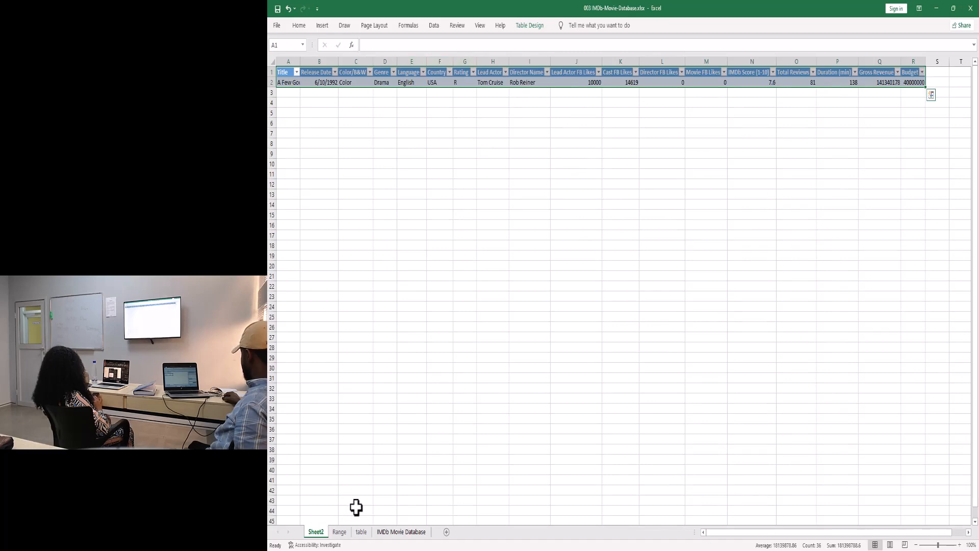
click(339, 532)
double_click(599, 227)
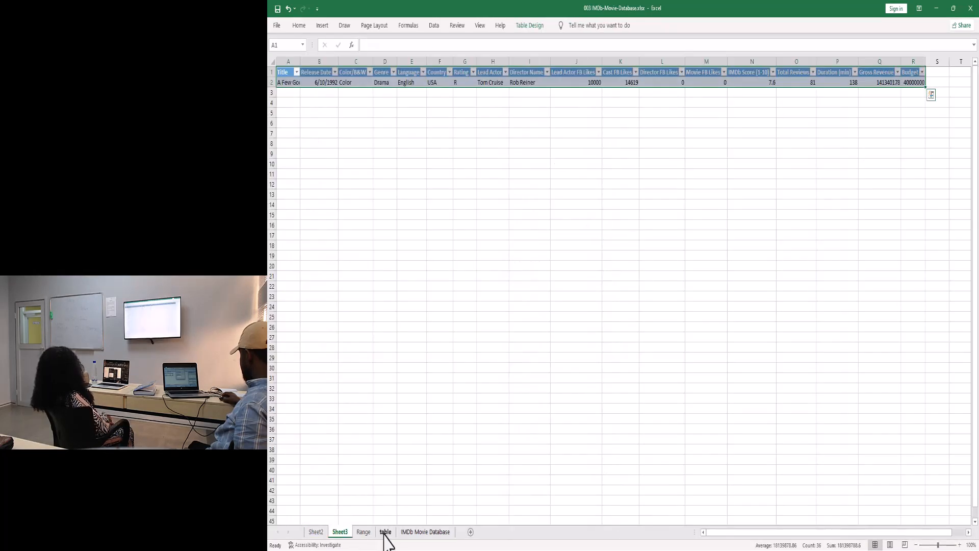
click(385, 532)
click(364, 532)
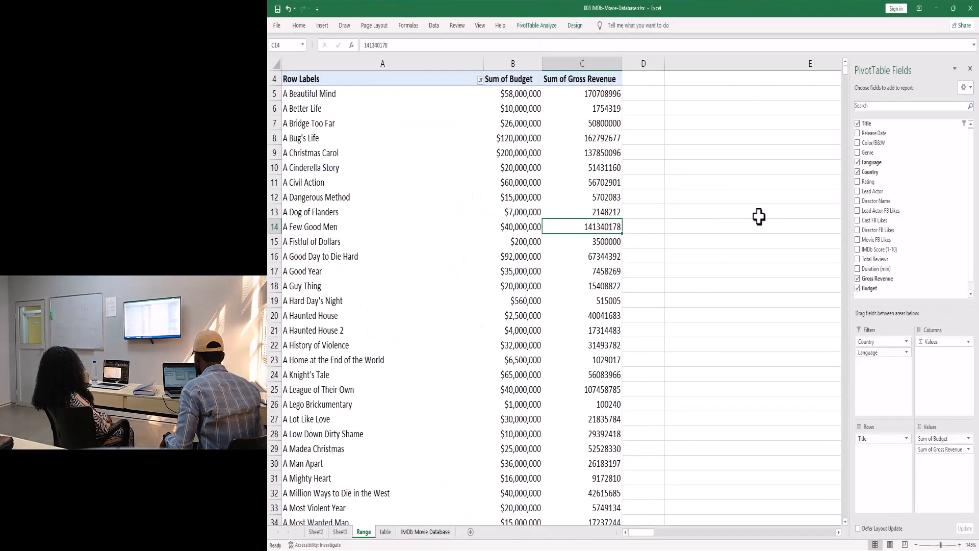
double_click(555, 226)
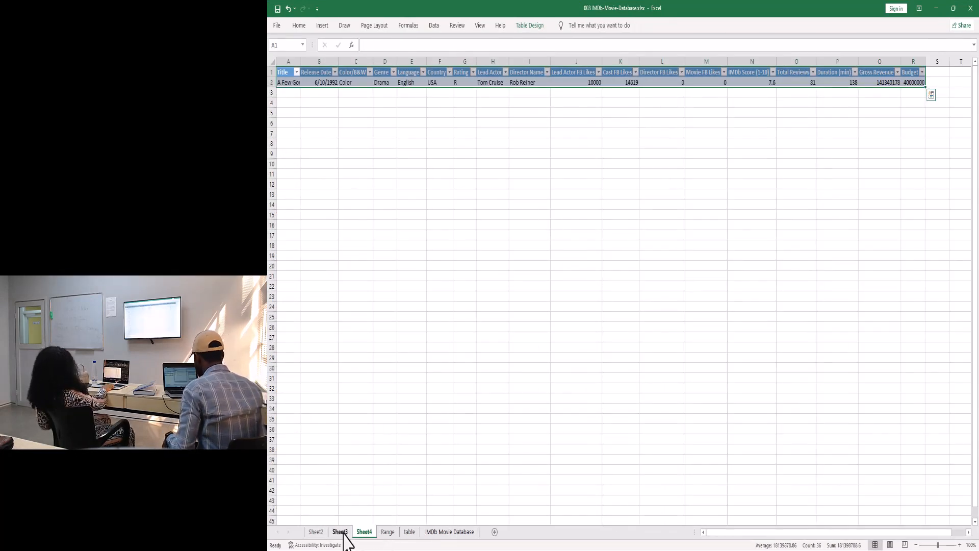
click(407, 533)
click(388, 533)
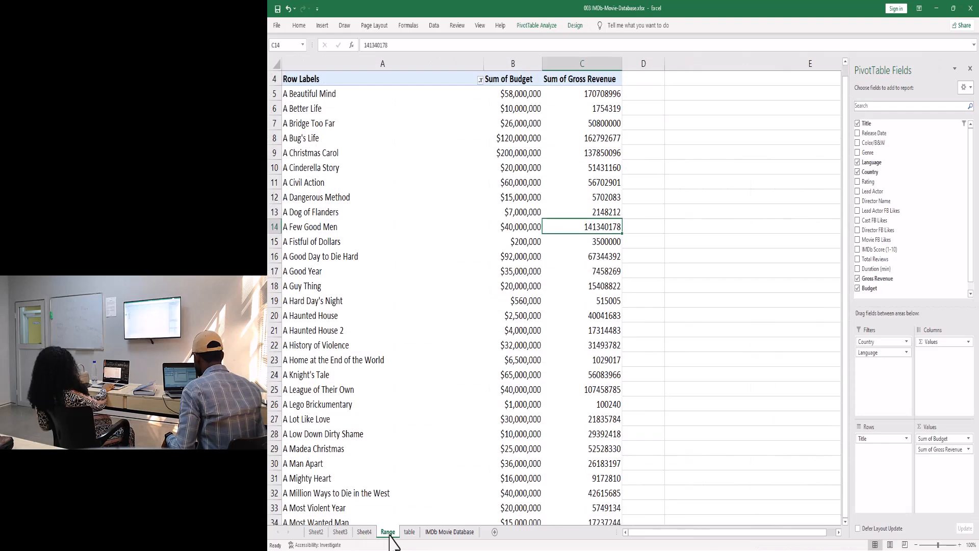
Look over the commands available for A Few Good Men's gross revenue and select its Sum of Budget value
right_click(593, 233)
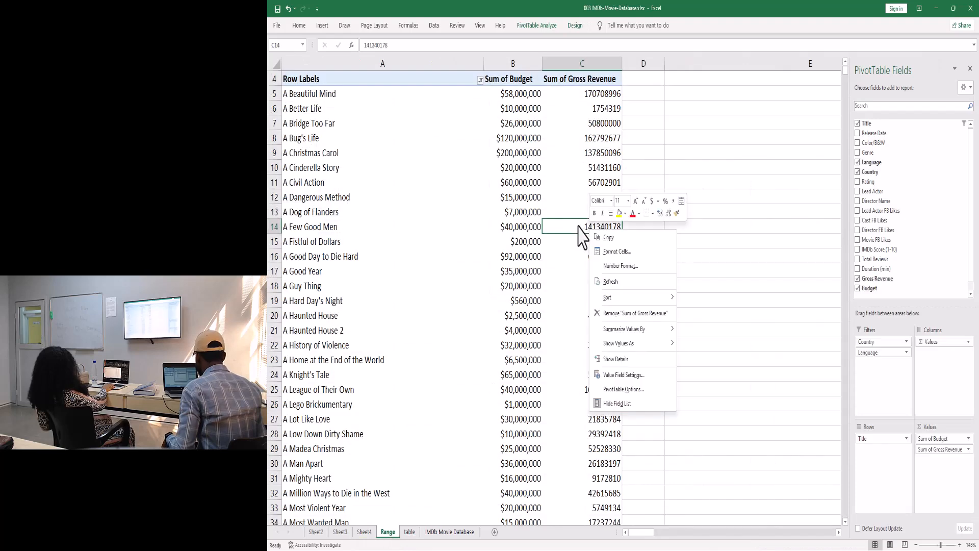
click(578, 225)
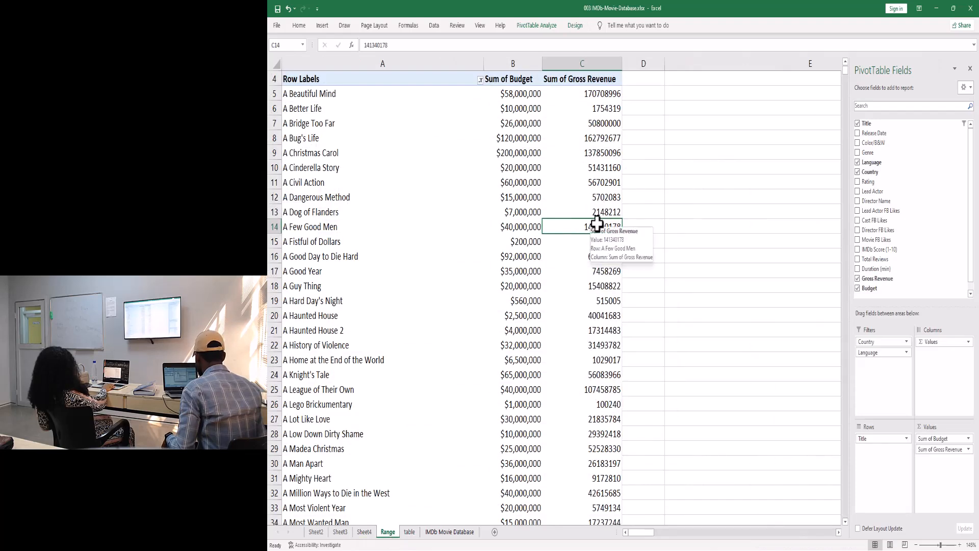
click(519, 225)
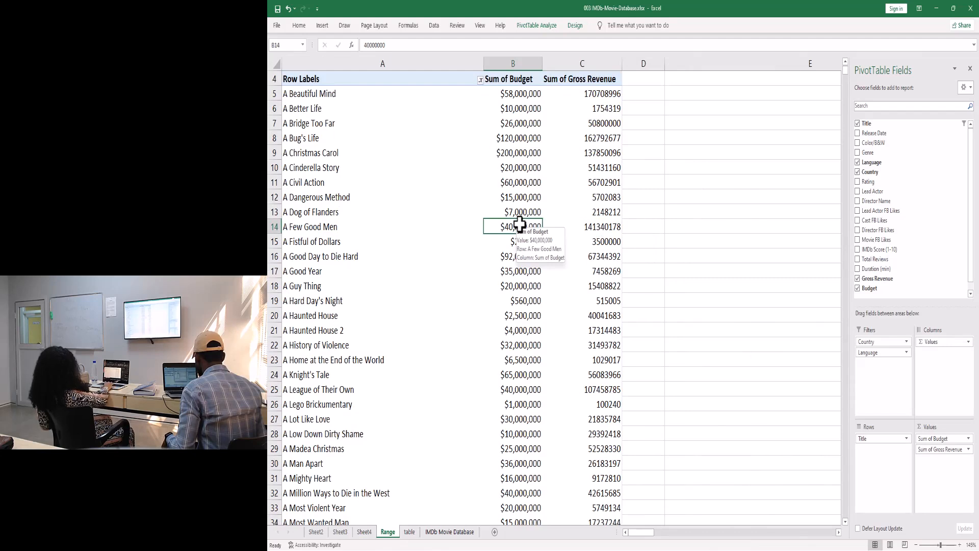
Look over the label filter conditions offered for the Title field, leaving the applied filter as it is
click(481, 81)
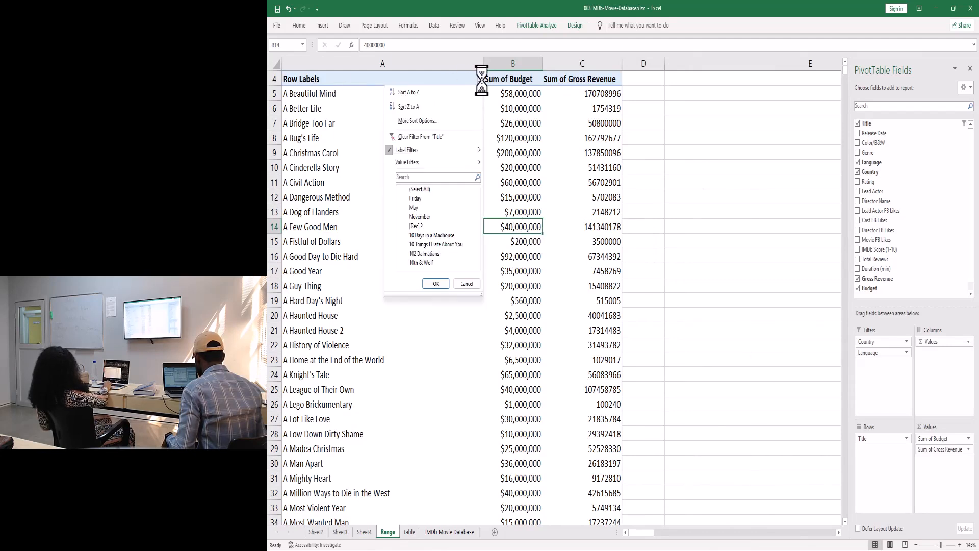
mouse_move(451, 164)
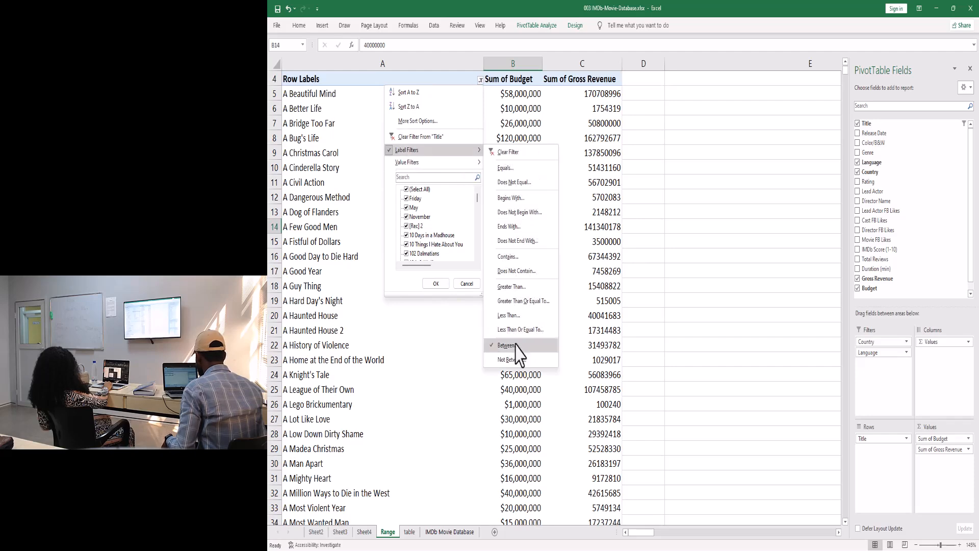
click(617, 162)
click(468, 123)
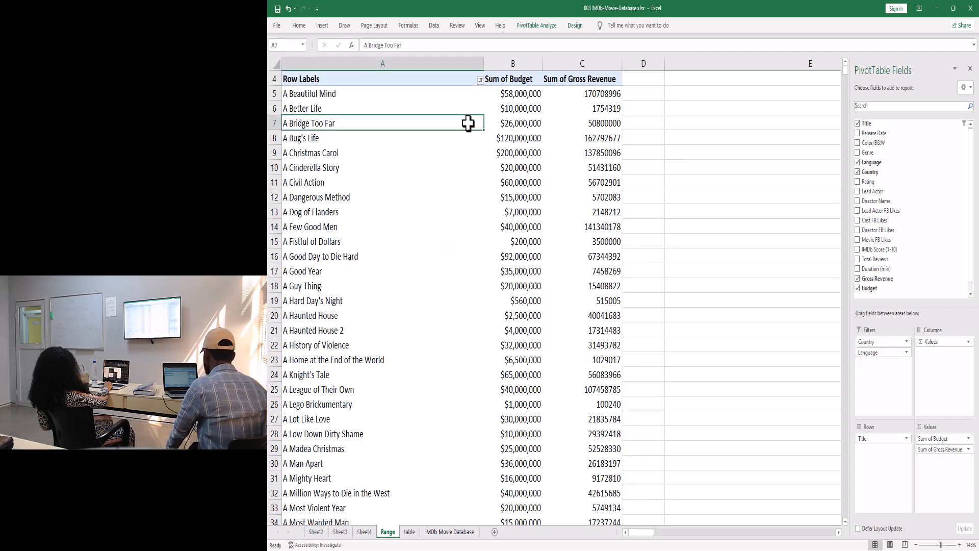
Clear all filters from the Range sheet's PivotTable and narrow column A closer to the movie titles
scroll(470, 125, up, 1)
click(423, 127)
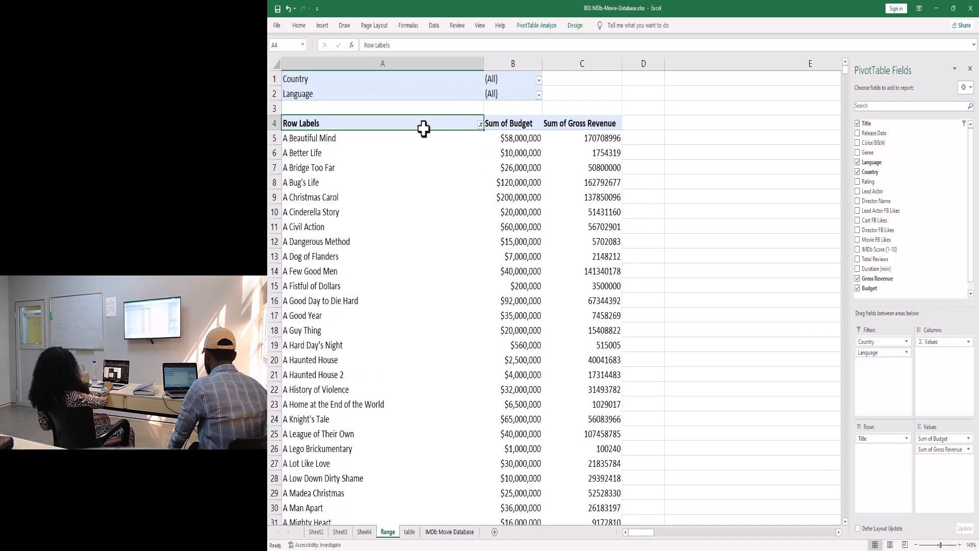
click(536, 25)
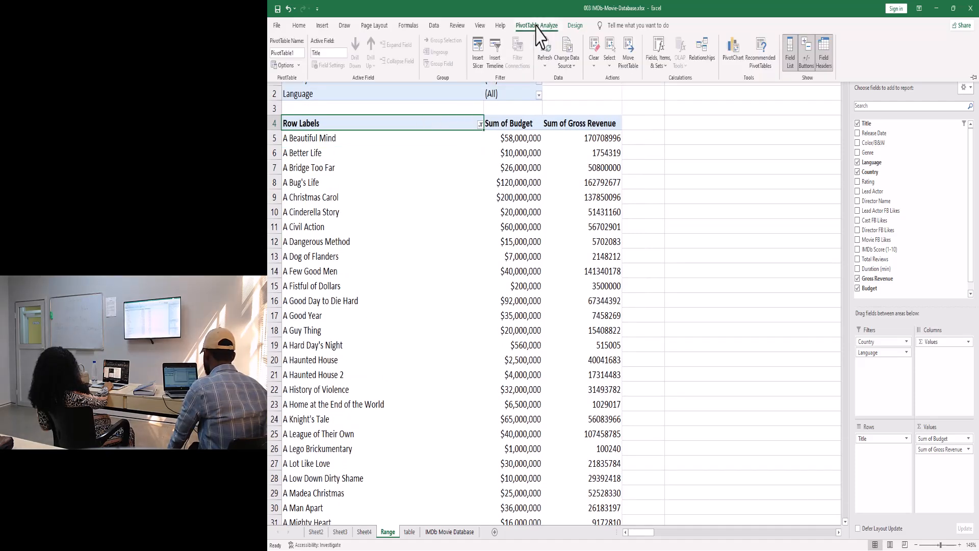
click(595, 63)
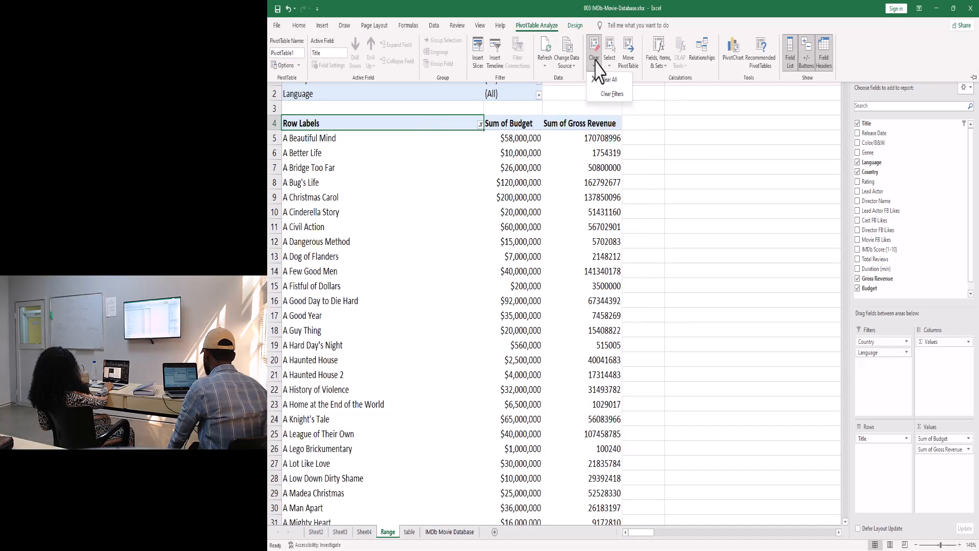
click(606, 96)
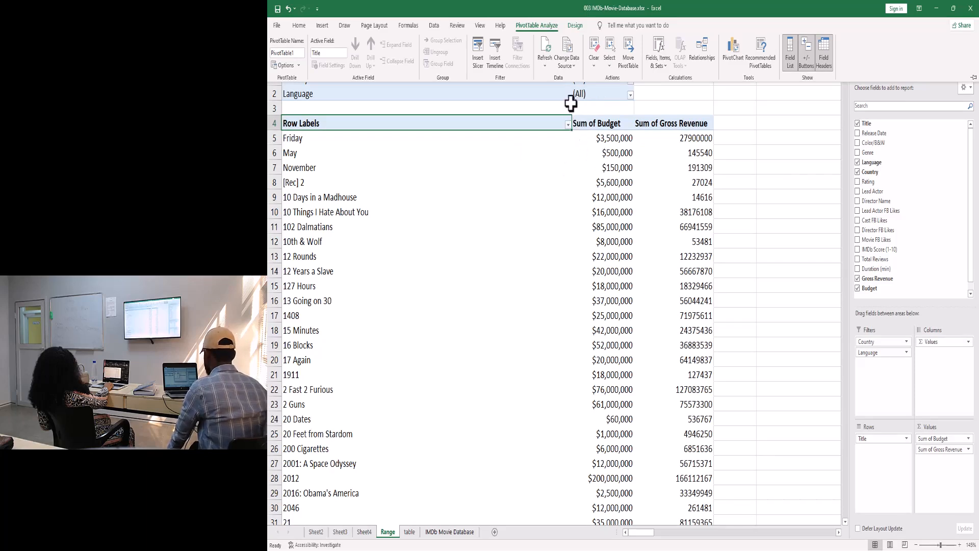
click(577, 191)
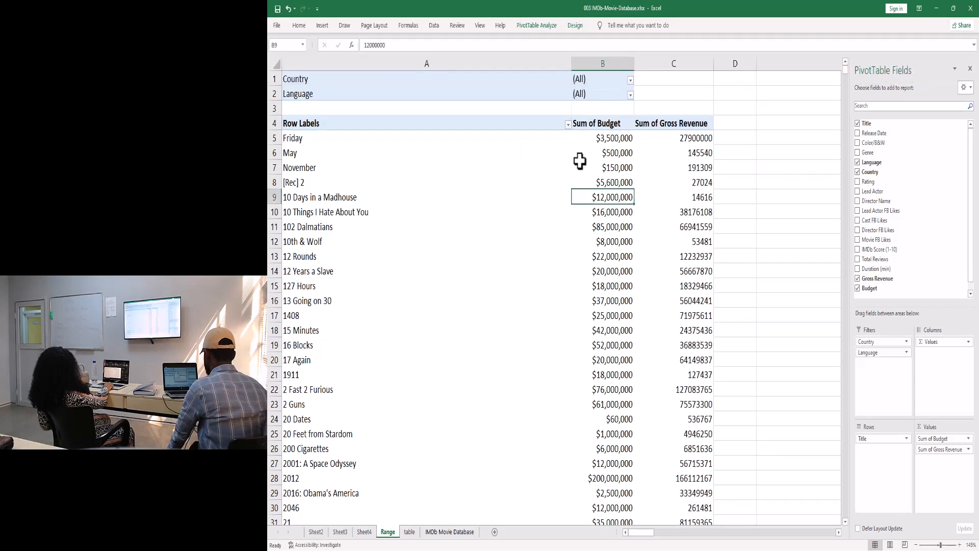
click(533, 204)
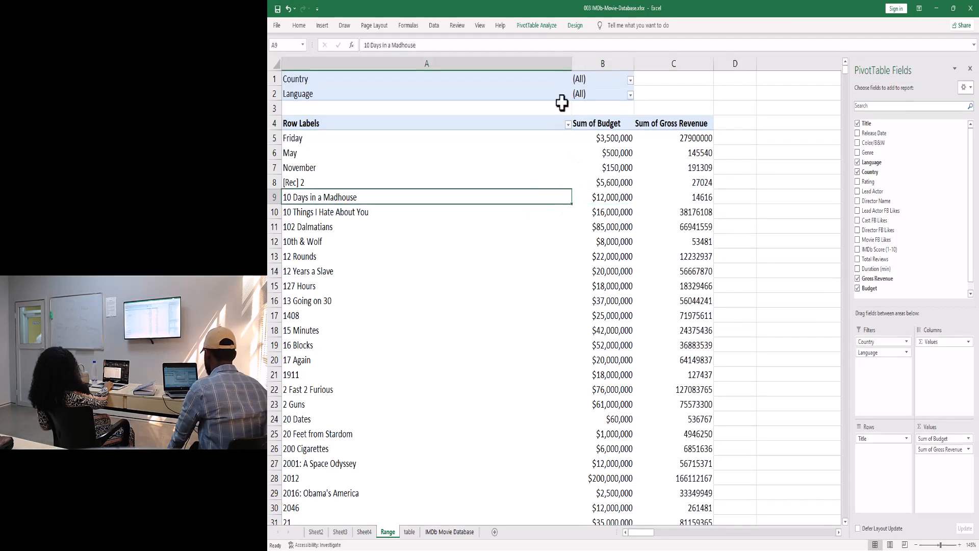
drag(570, 65, 420, 71)
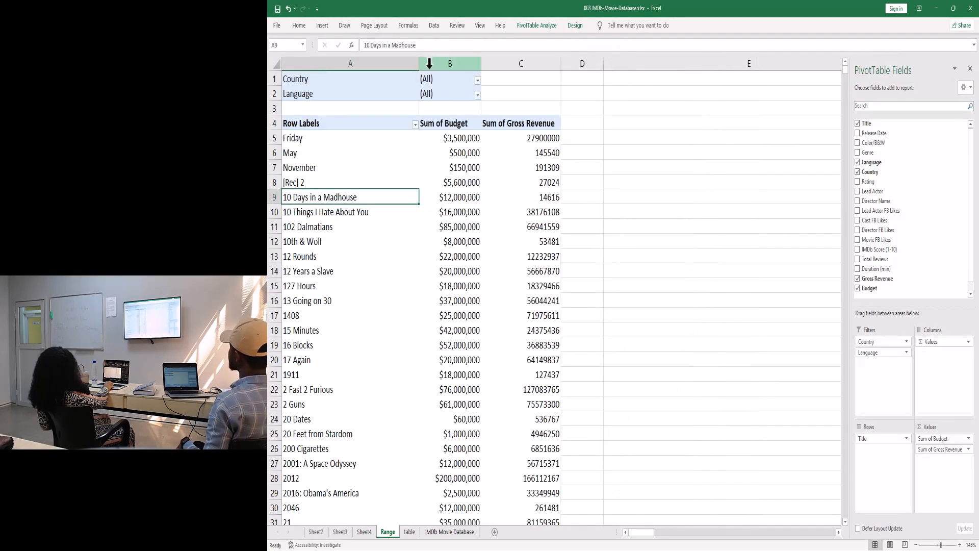
Look over which value fields an Equals value filter on Title can use, then cancel without applying it
click(415, 124)
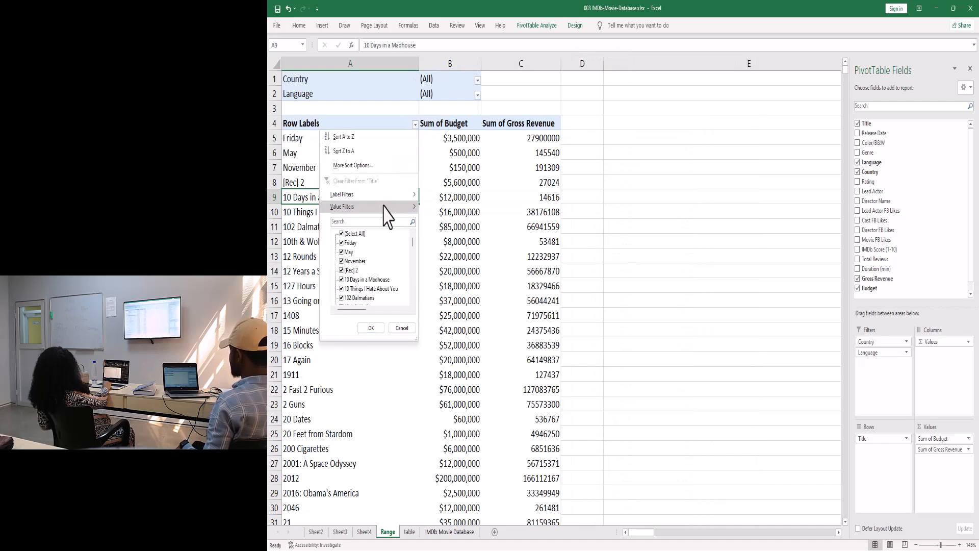
mouse_move(388, 211)
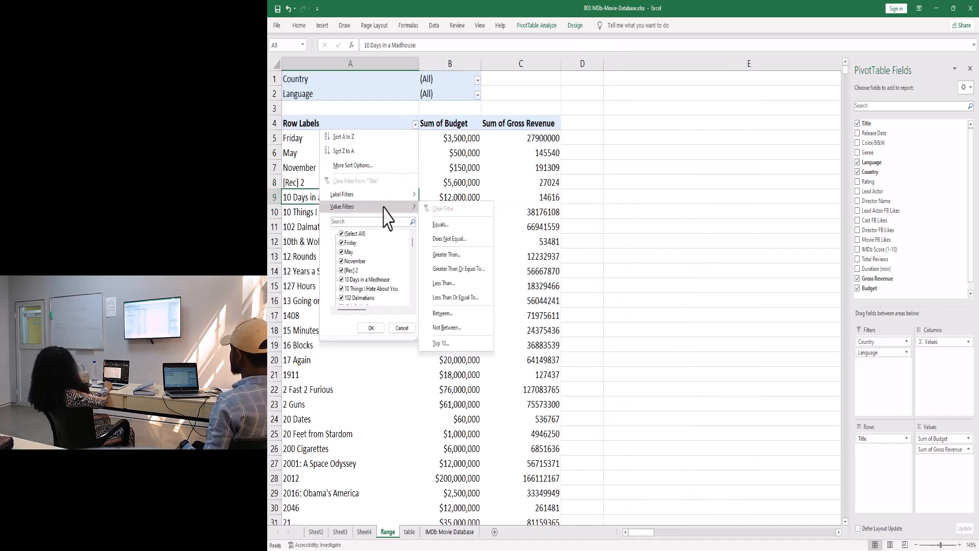
click(452, 225)
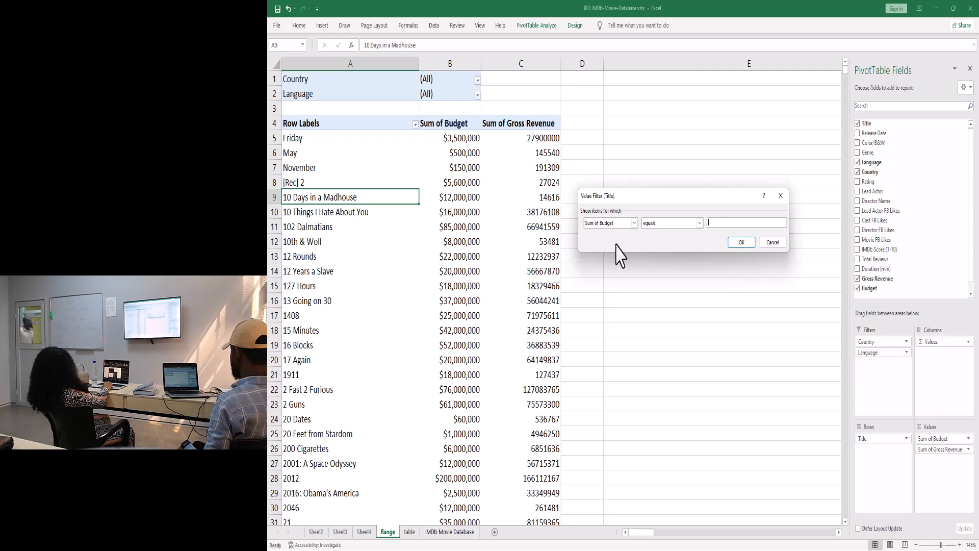
click(634, 223)
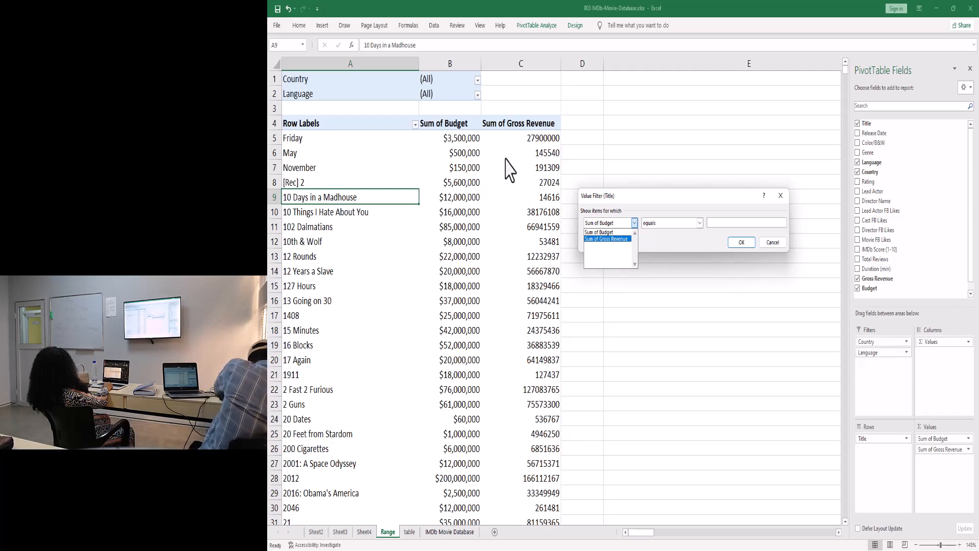
click(771, 243)
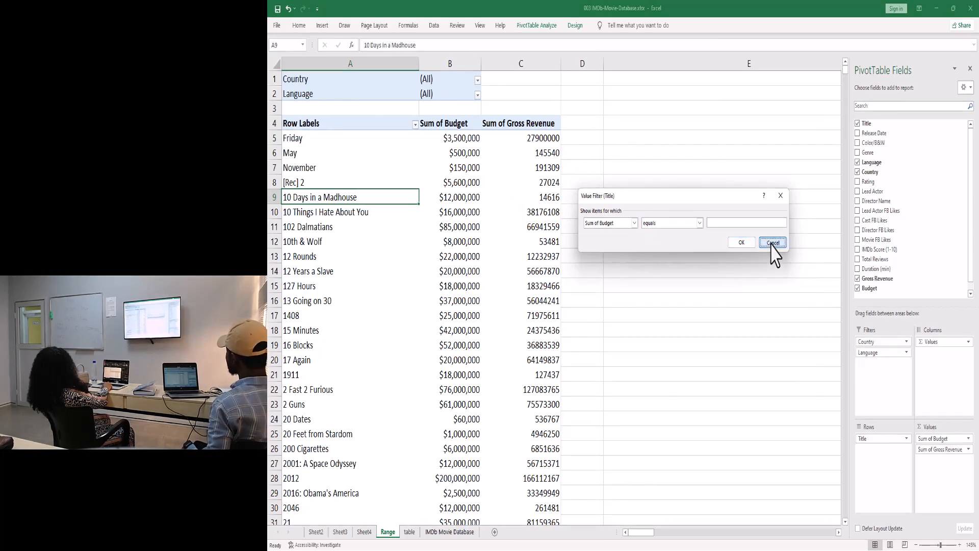
click(771, 243)
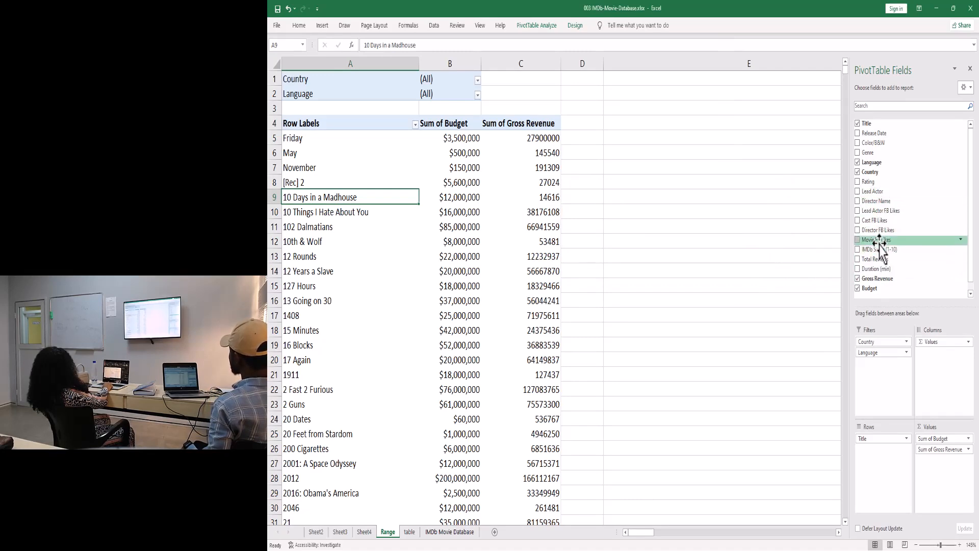
Add Movie FB Likes to the PivotTable's values and narrow column A again
drag(882, 240, 942, 477)
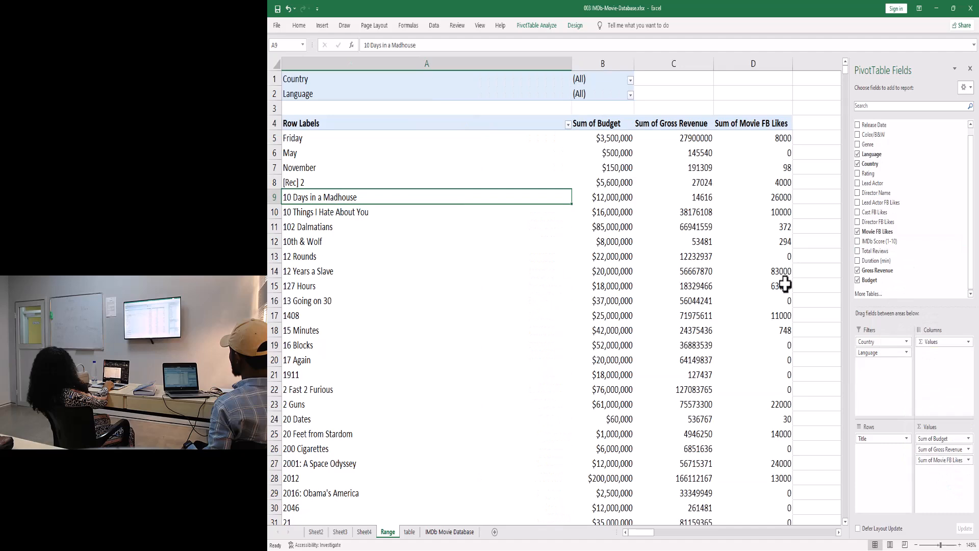
drag(572, 64, 559, 66)
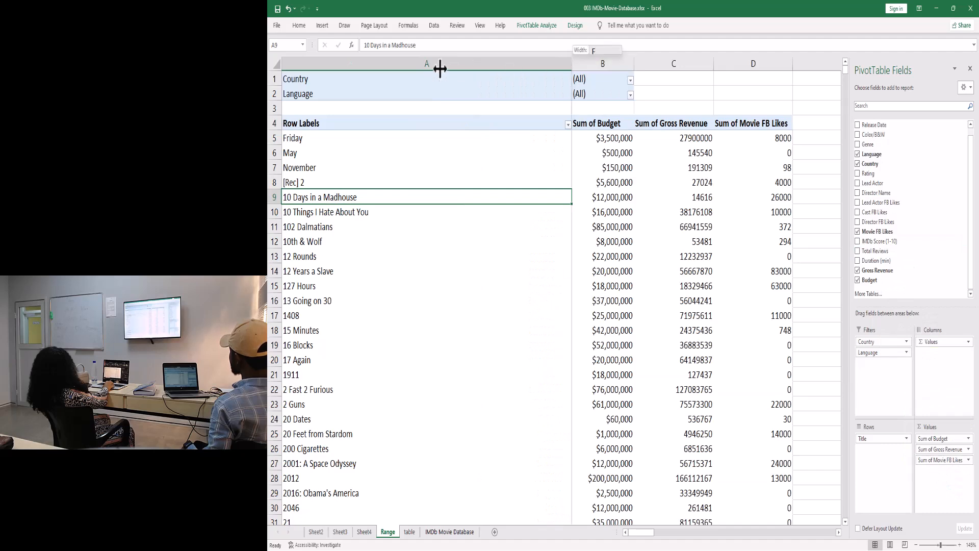
drag(440, 69, 439, 69)
Filter the titles to those whose Sum of Movie FB Likes equals 14000 and review the list down to the grand total
click(436, 124)
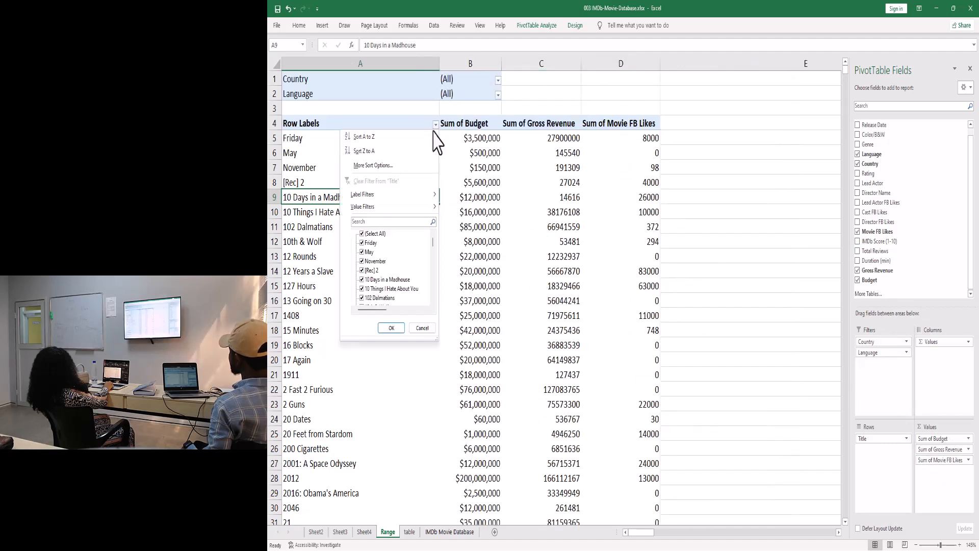
mouse_move(412, 211)
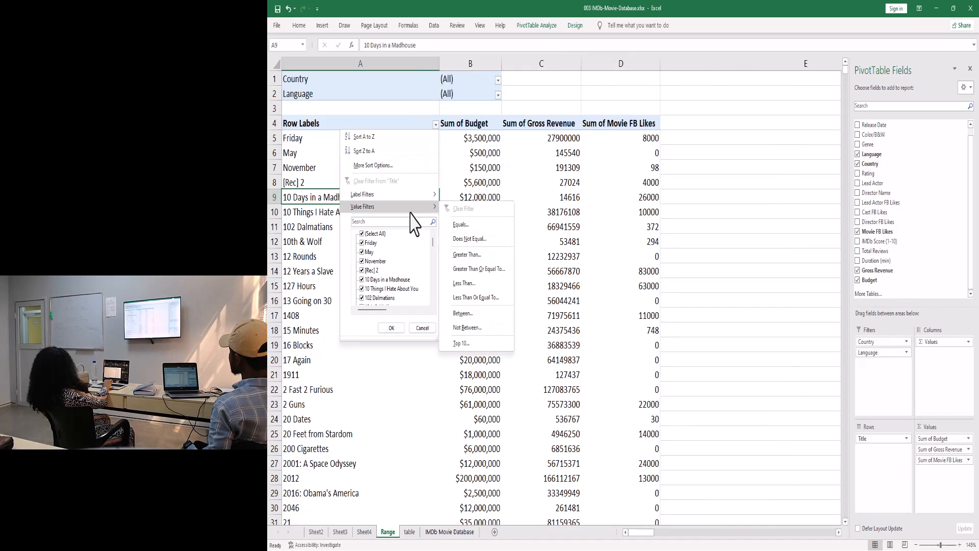
click(465, 225)
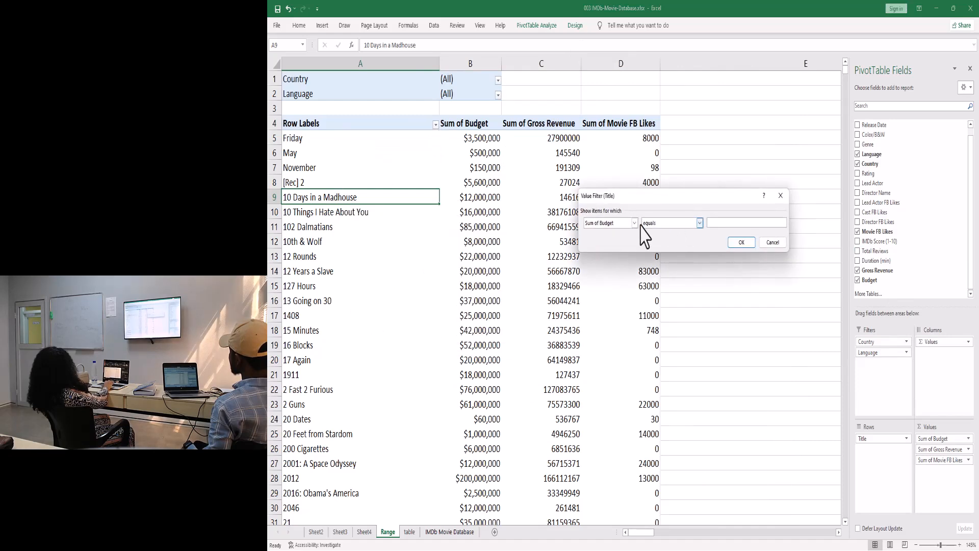
click(635, 223)
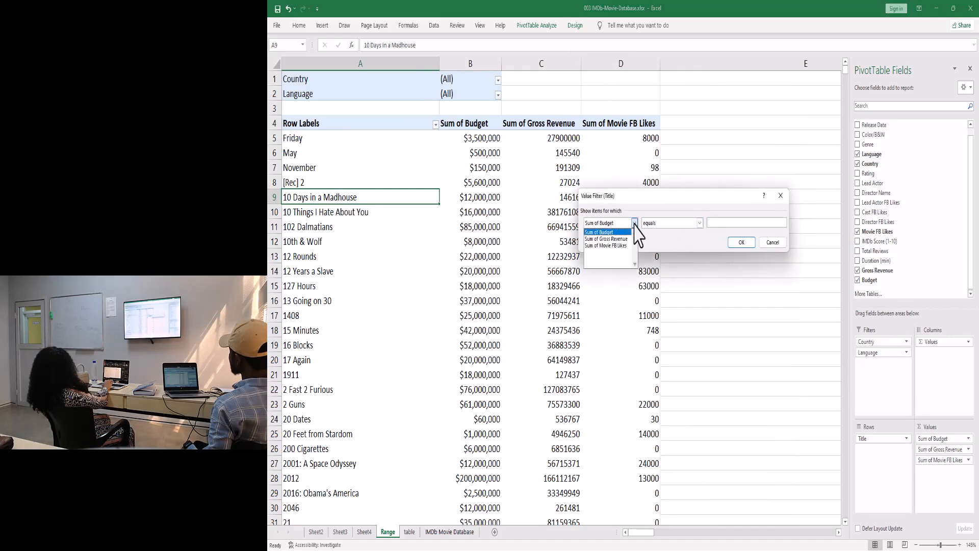
click(615, 246)
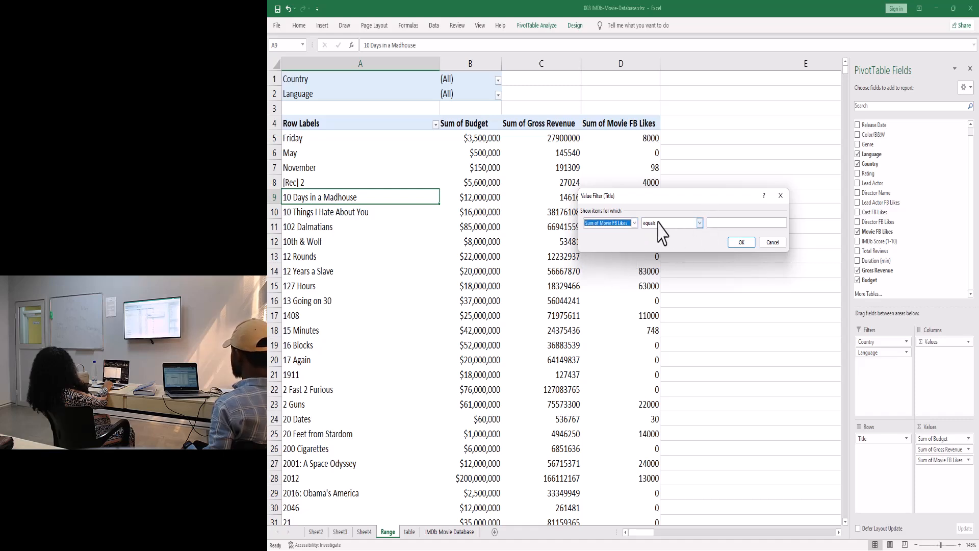
click(722, 223)
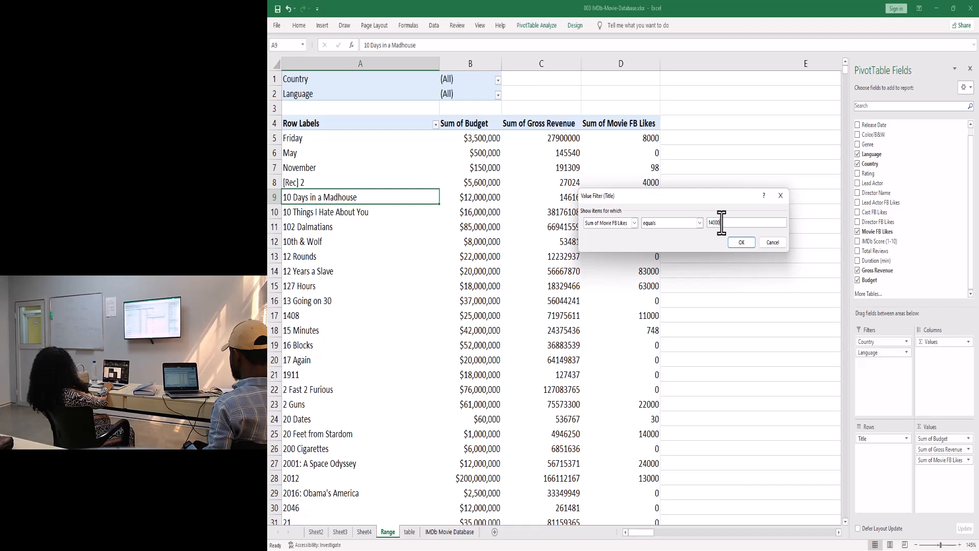
click(741, 243)
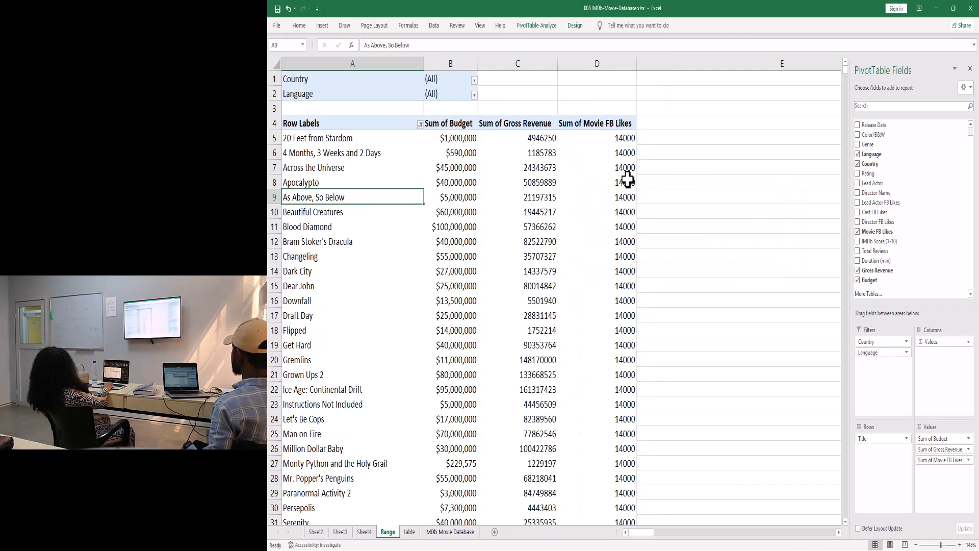
mouse_move(628, 179)
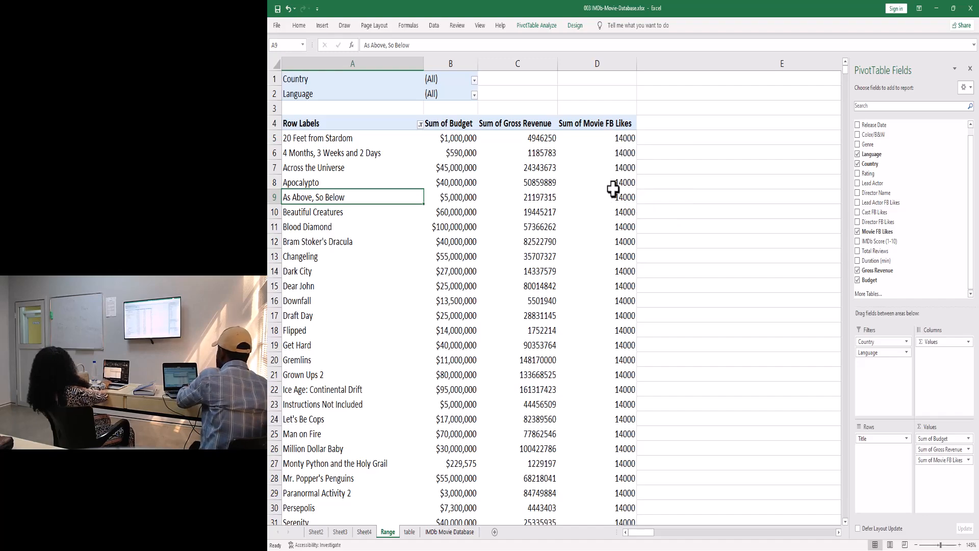
scroll(599, 237, down, 10)
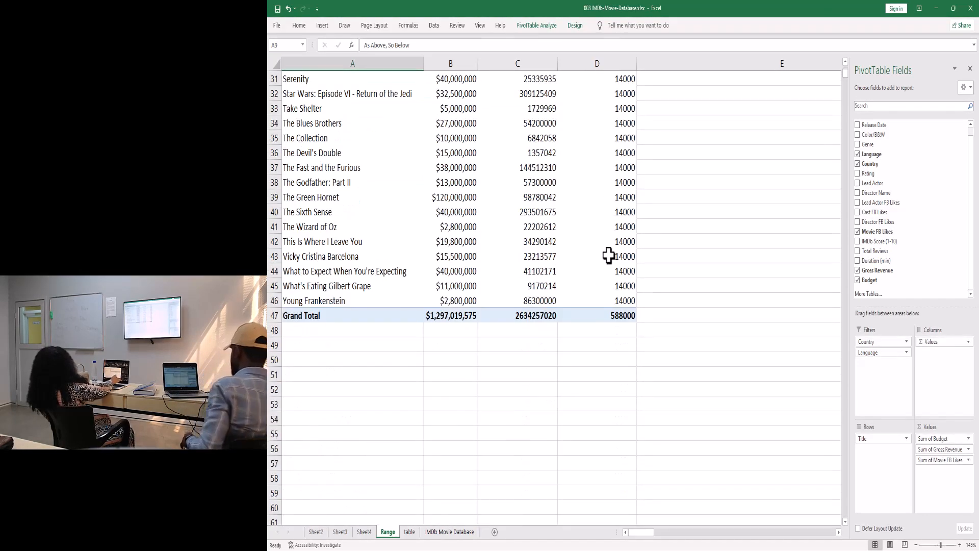
scroll(609, 255, up, 10)
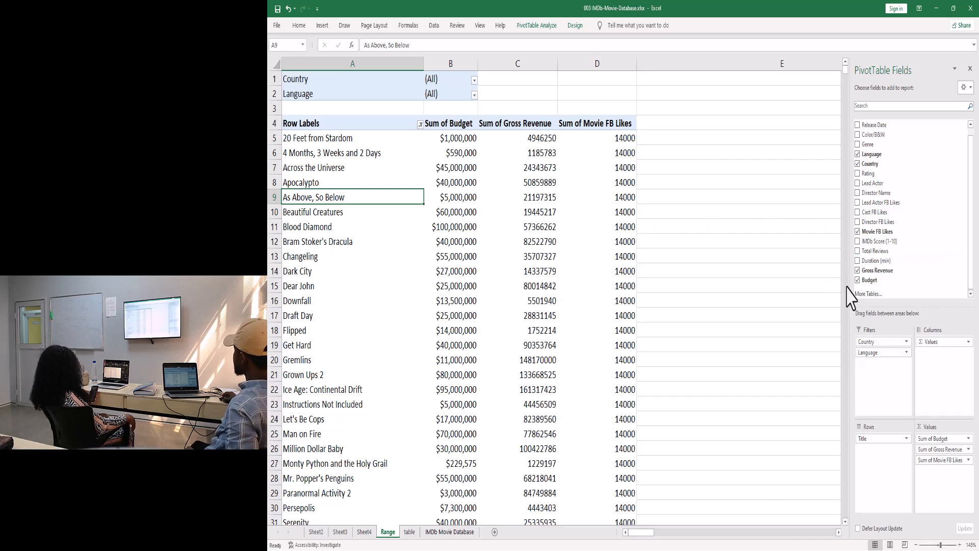
Widen the PivotTable Fields pane and switch away from the workbook window
drag(846, 282, 699, 236)
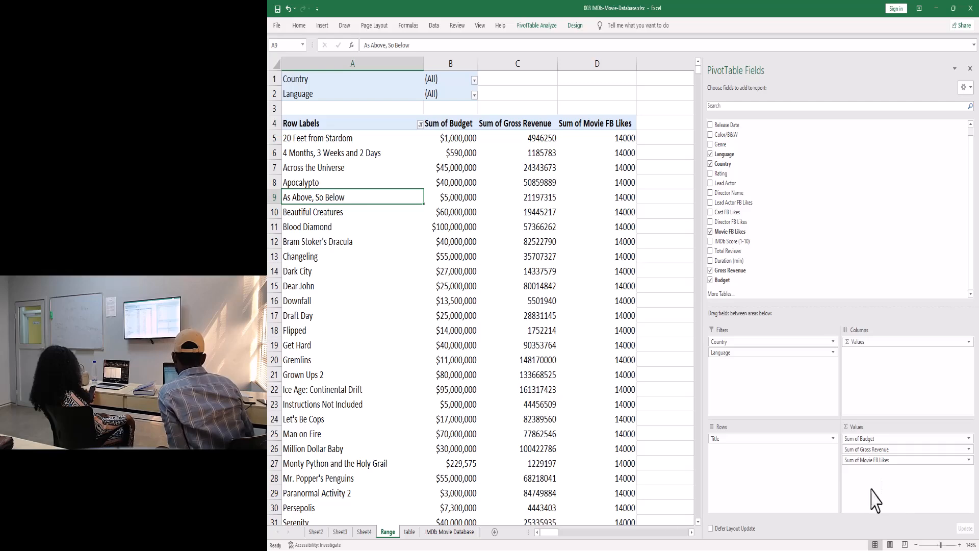
key(alt+Tab)
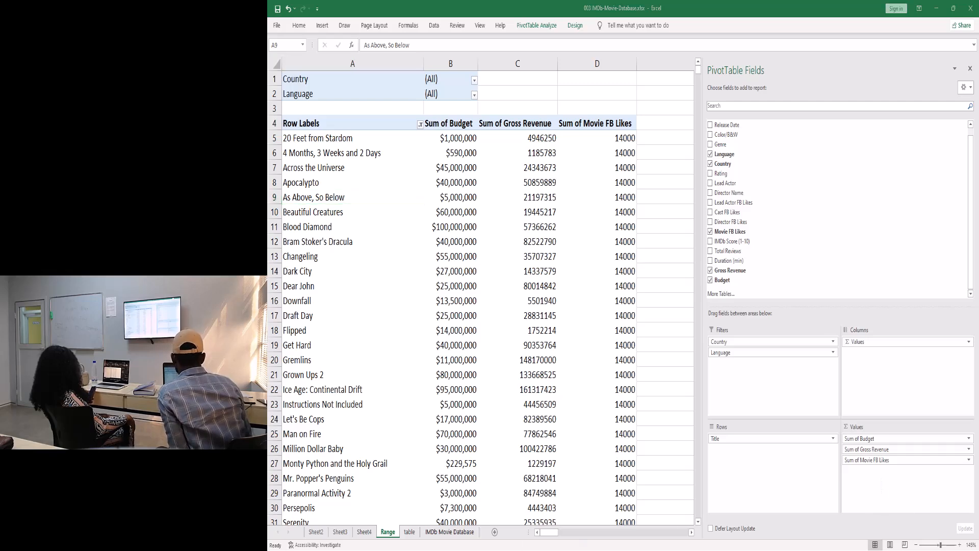